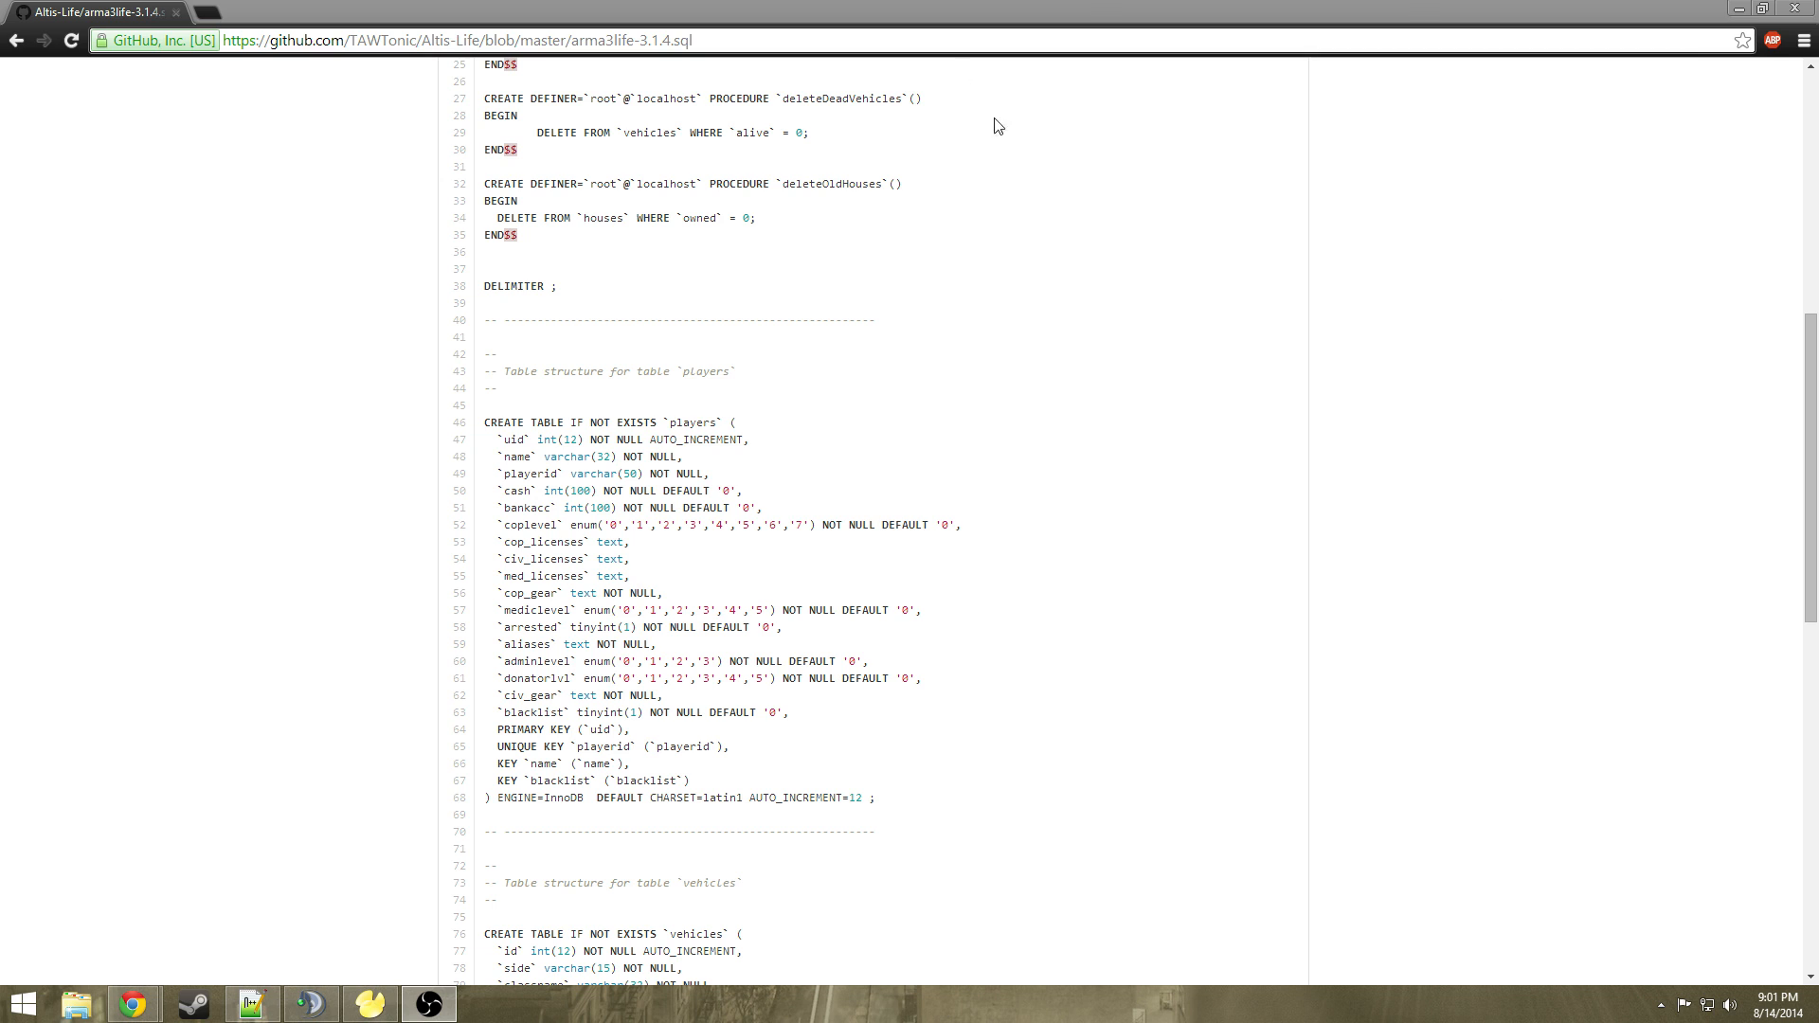
# Go to the Altis-Life repository's main page and open arma3life-3.1.4.sql from its file list
pyautogui.click(1113, 511)
pyautogui.scroll(8, 1115, 504)
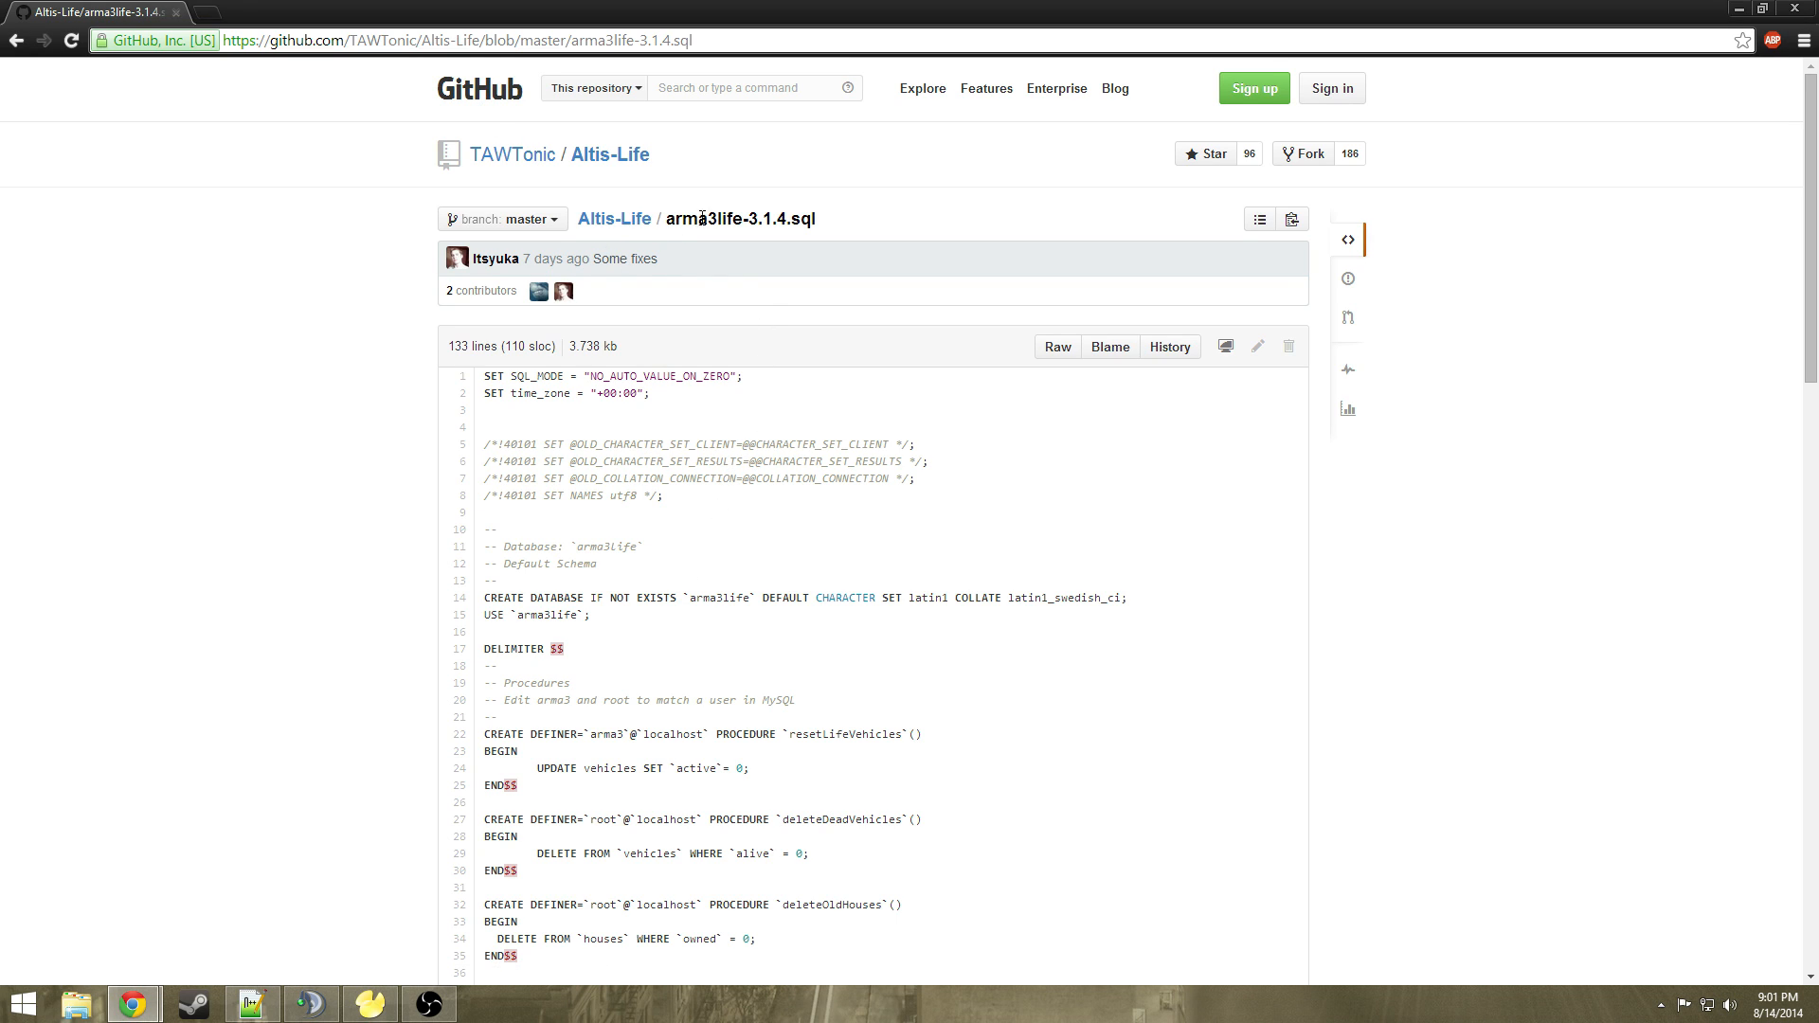
pyautogui.moveTo(753, 220); pyautogui.dragTo(787, 221)
pyautogui.click(870, 227)
pyautogui.click(606, 157)
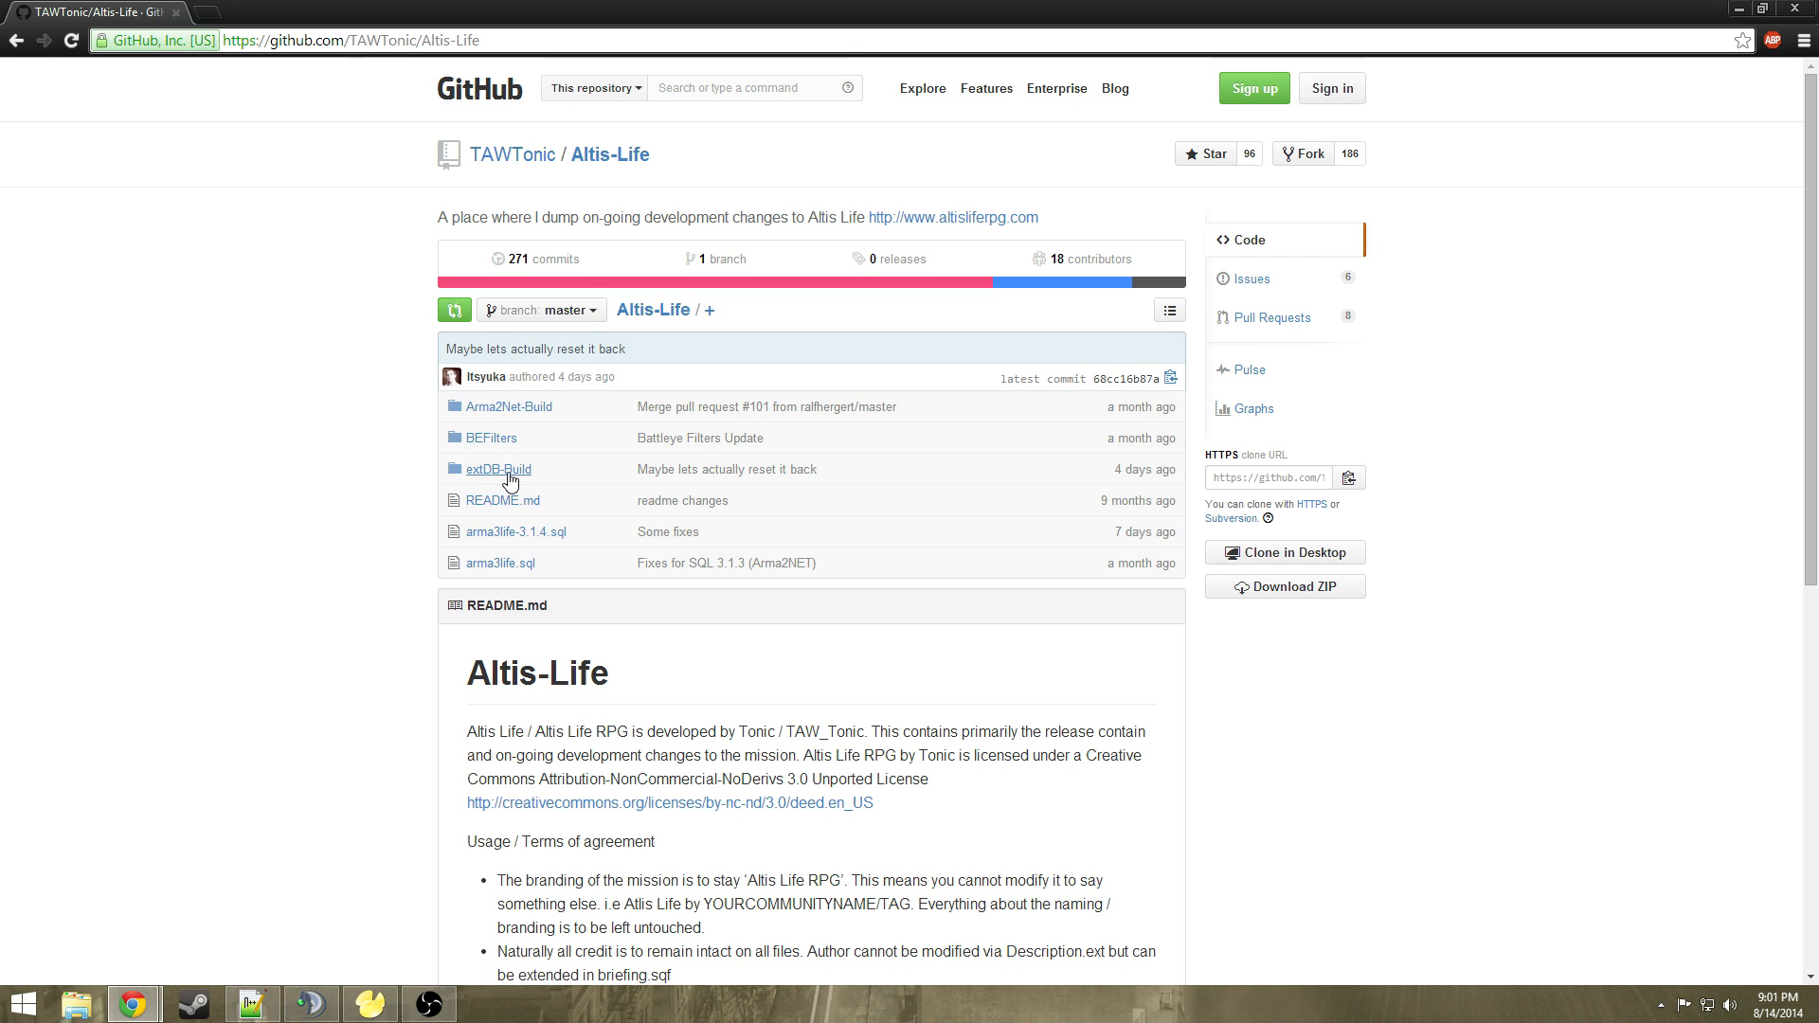
pyautogui.click(528, 539)
# Examine the SQL file's procedures and its players table definition, especially the coplevel enum values
pyautogui.scroll(-8, 637, 540)
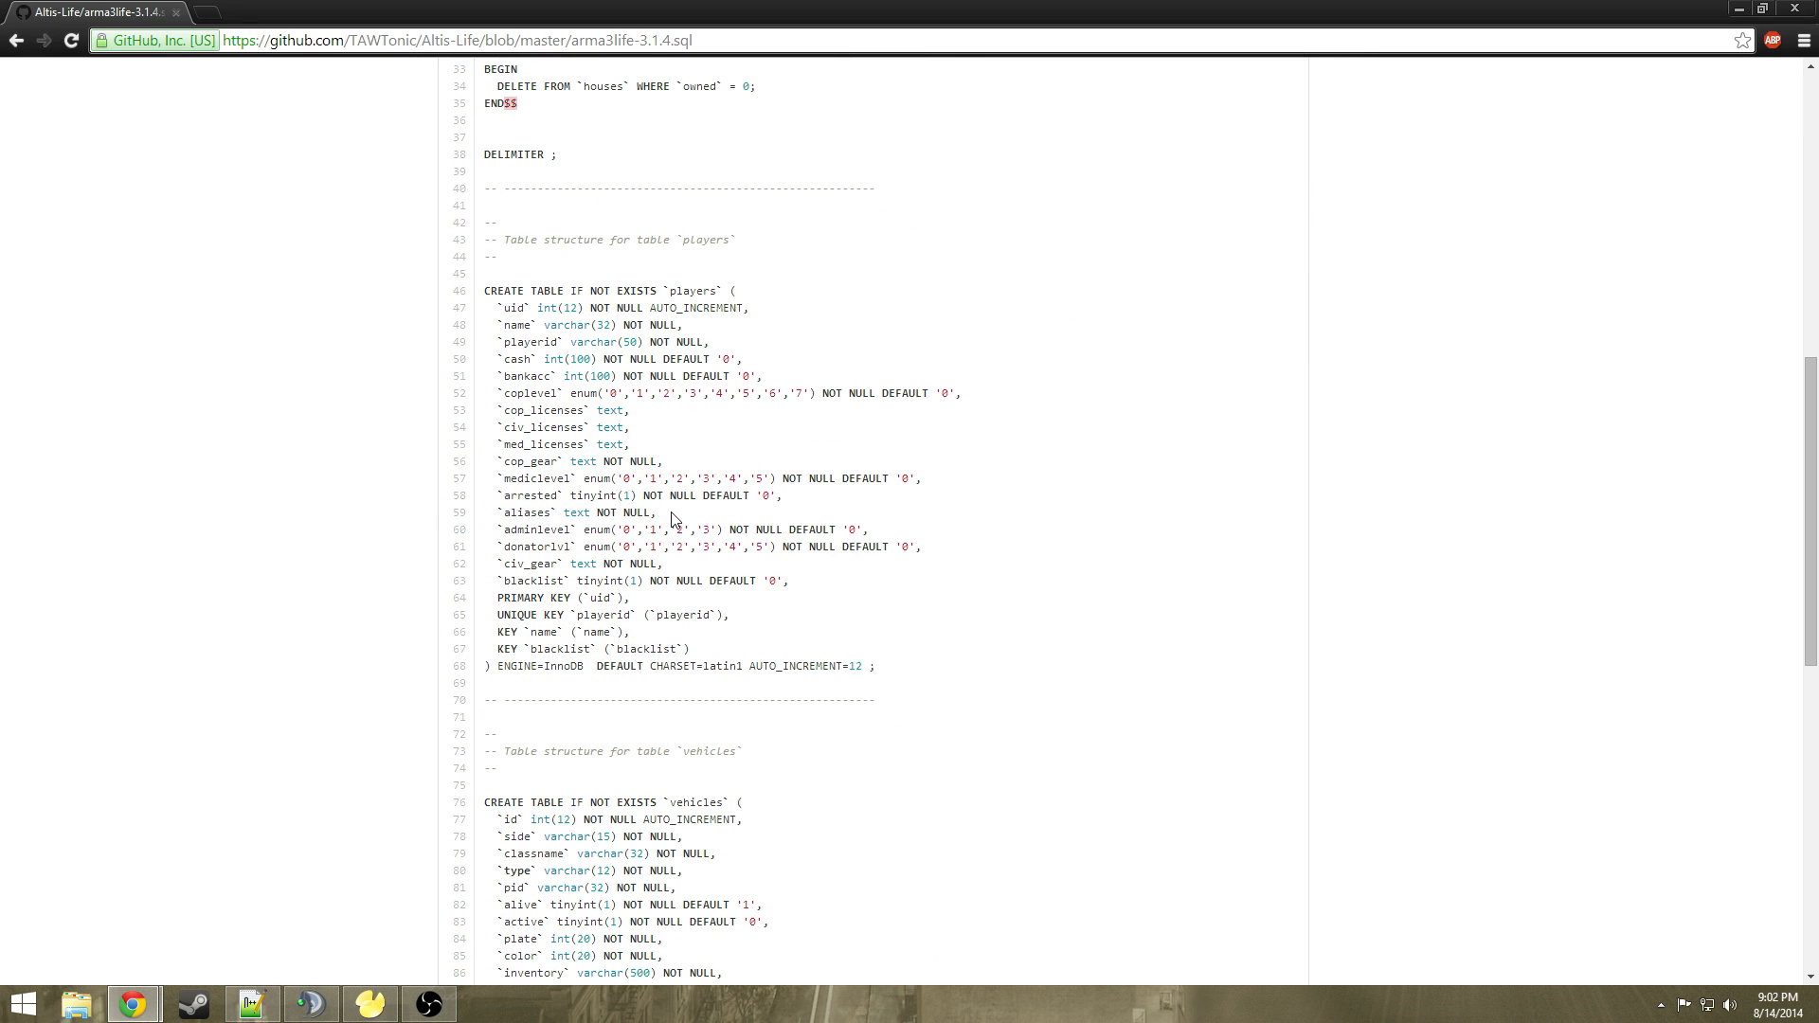
pyautogui.scroll(9, 772, 528)
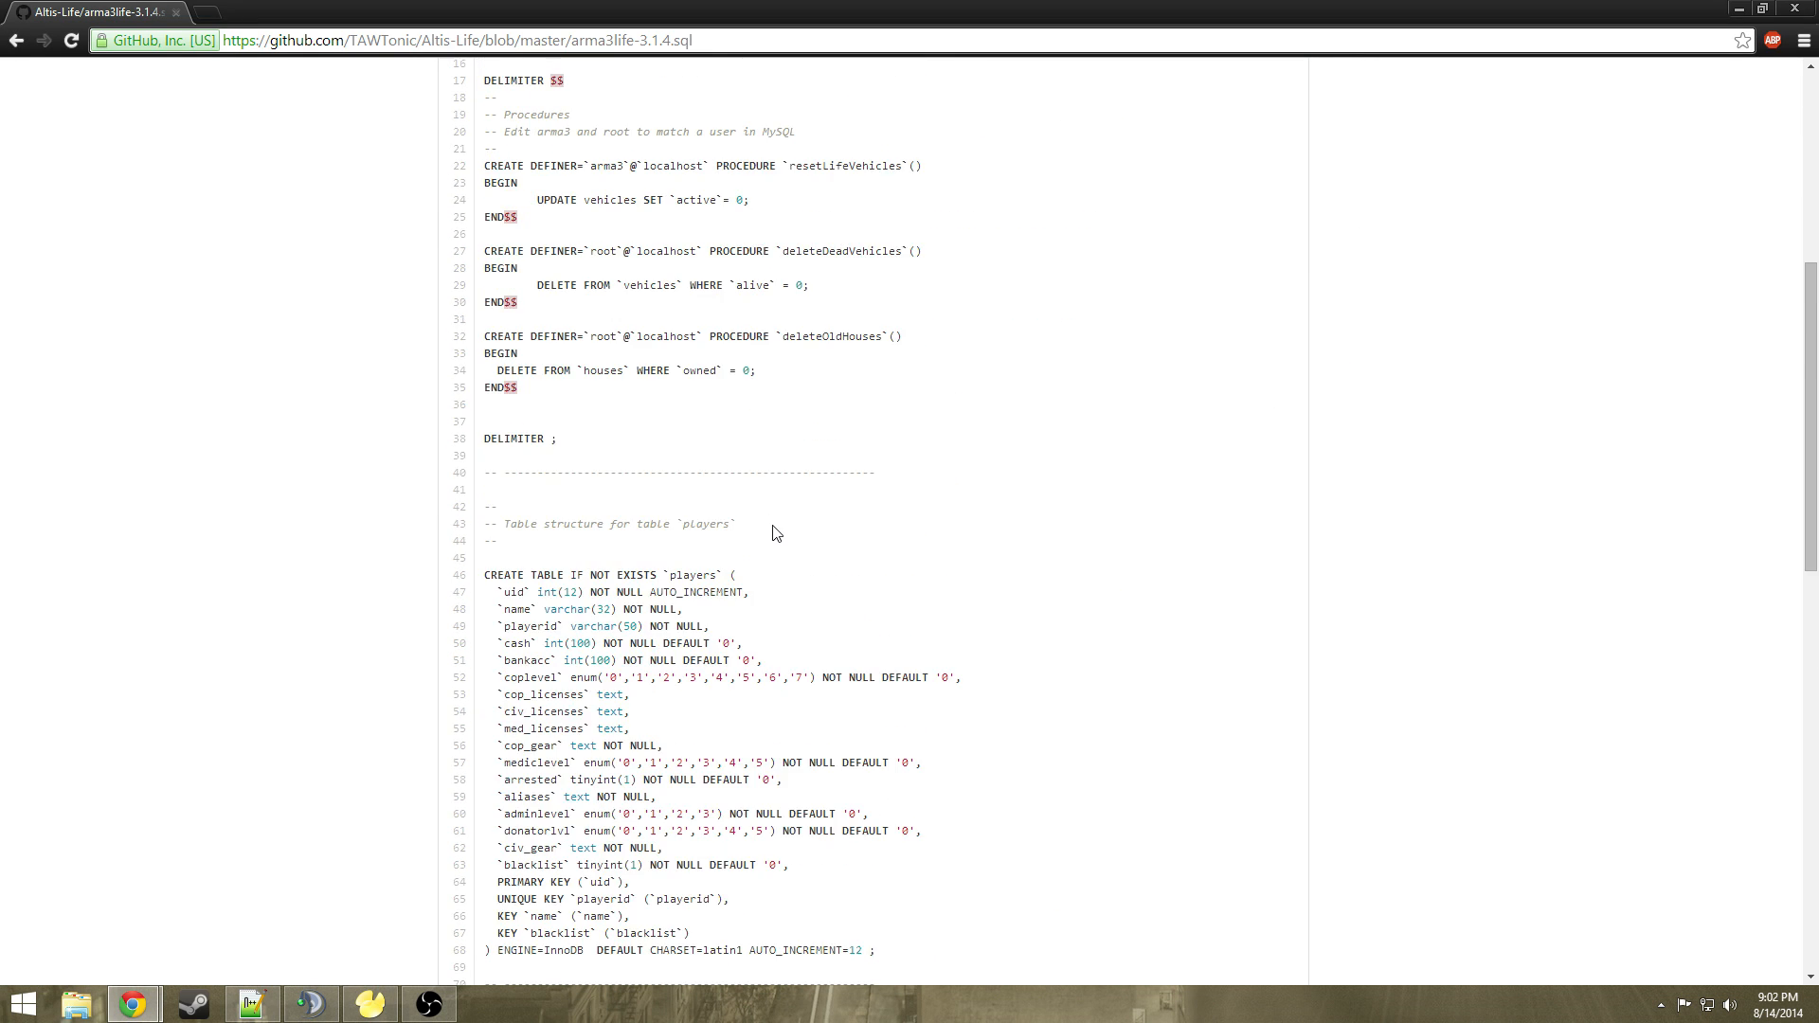
pyautogui.scroll(-3, 776, 528)
pyautogui.scroll(-1, 643, 379)
pyautogui.moveTo(483, 251); pyautogui.dragTo(718, 471)
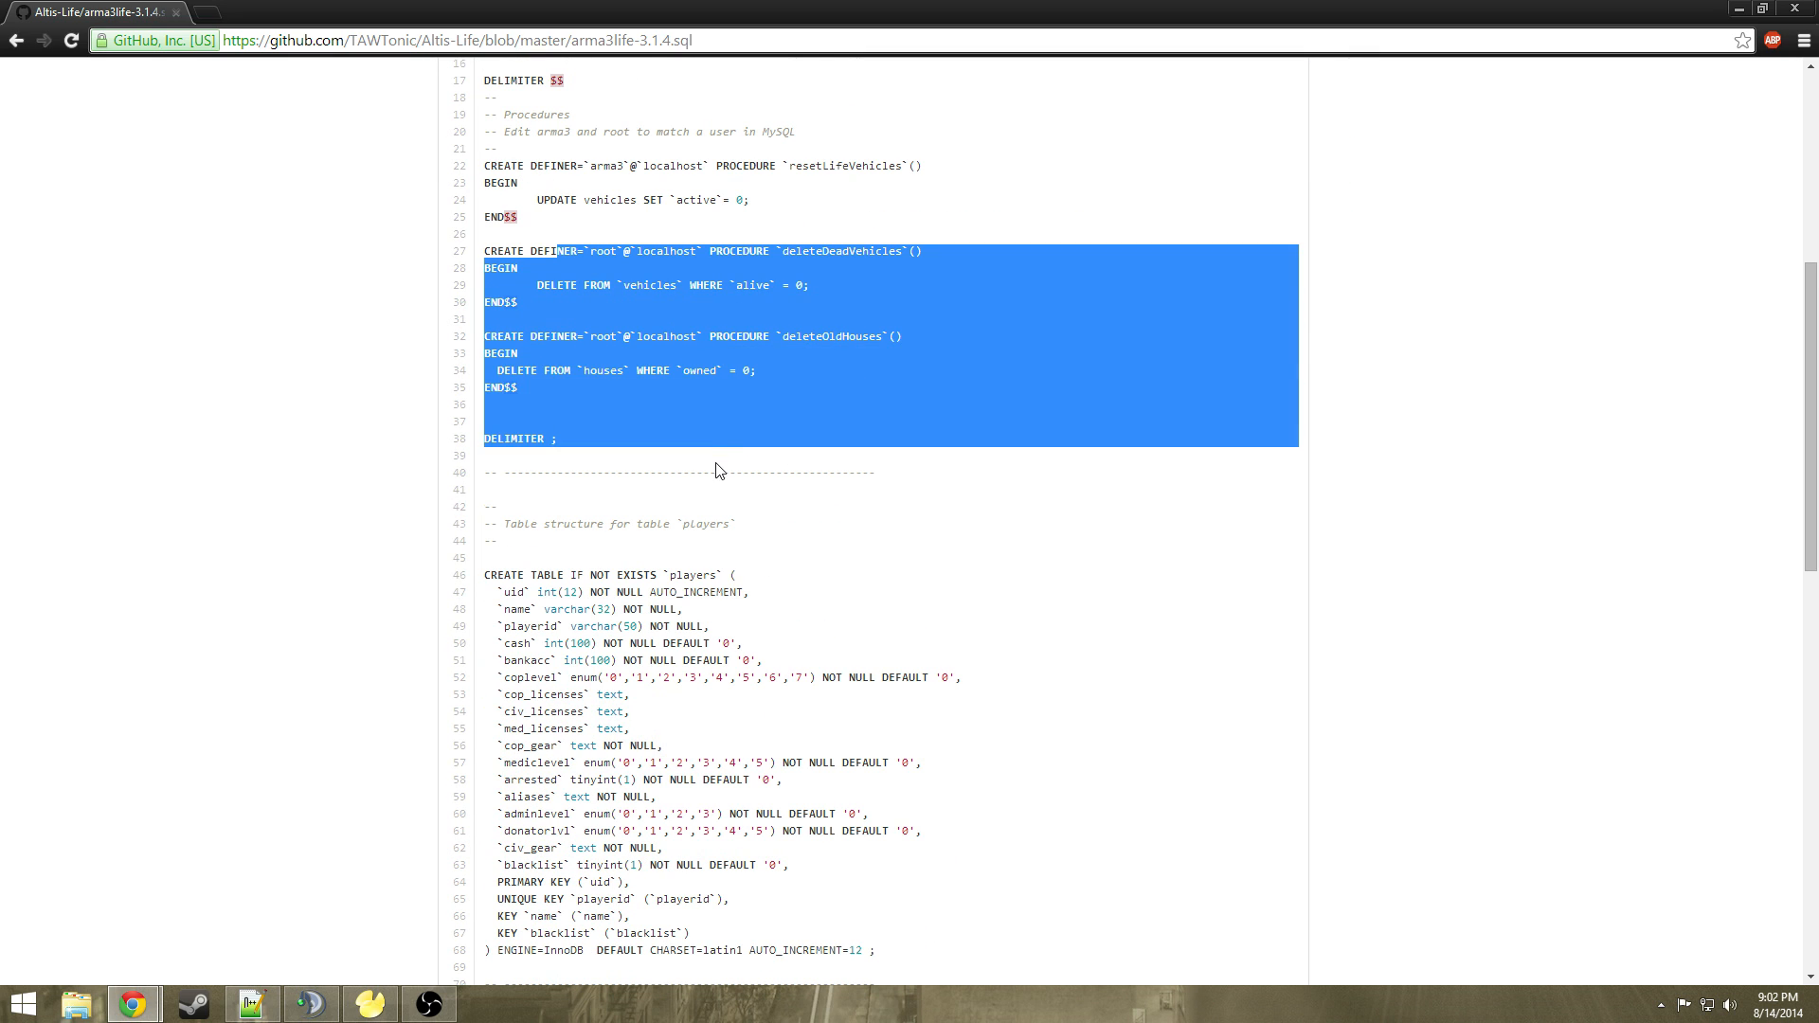
pyautogui.click(718, 471)
pyautogui.scroll(-4, 718, 471)
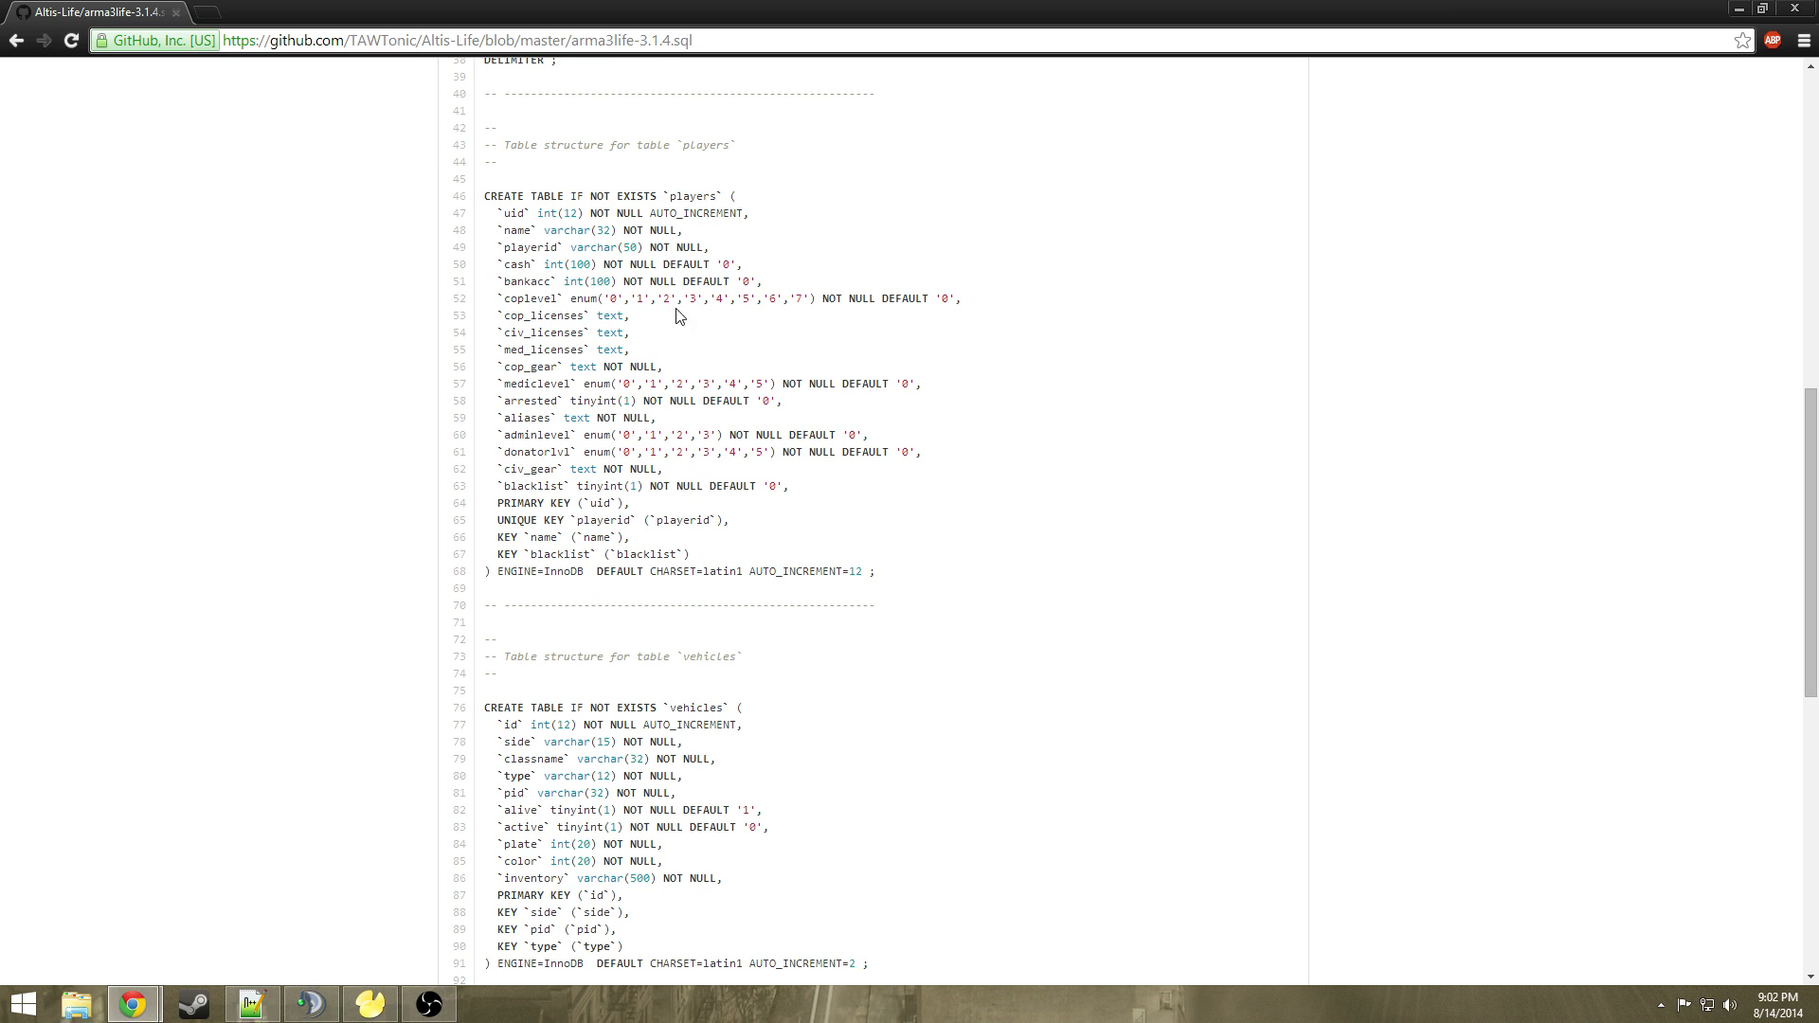
pyautogui.scroll(2, 641, 331)
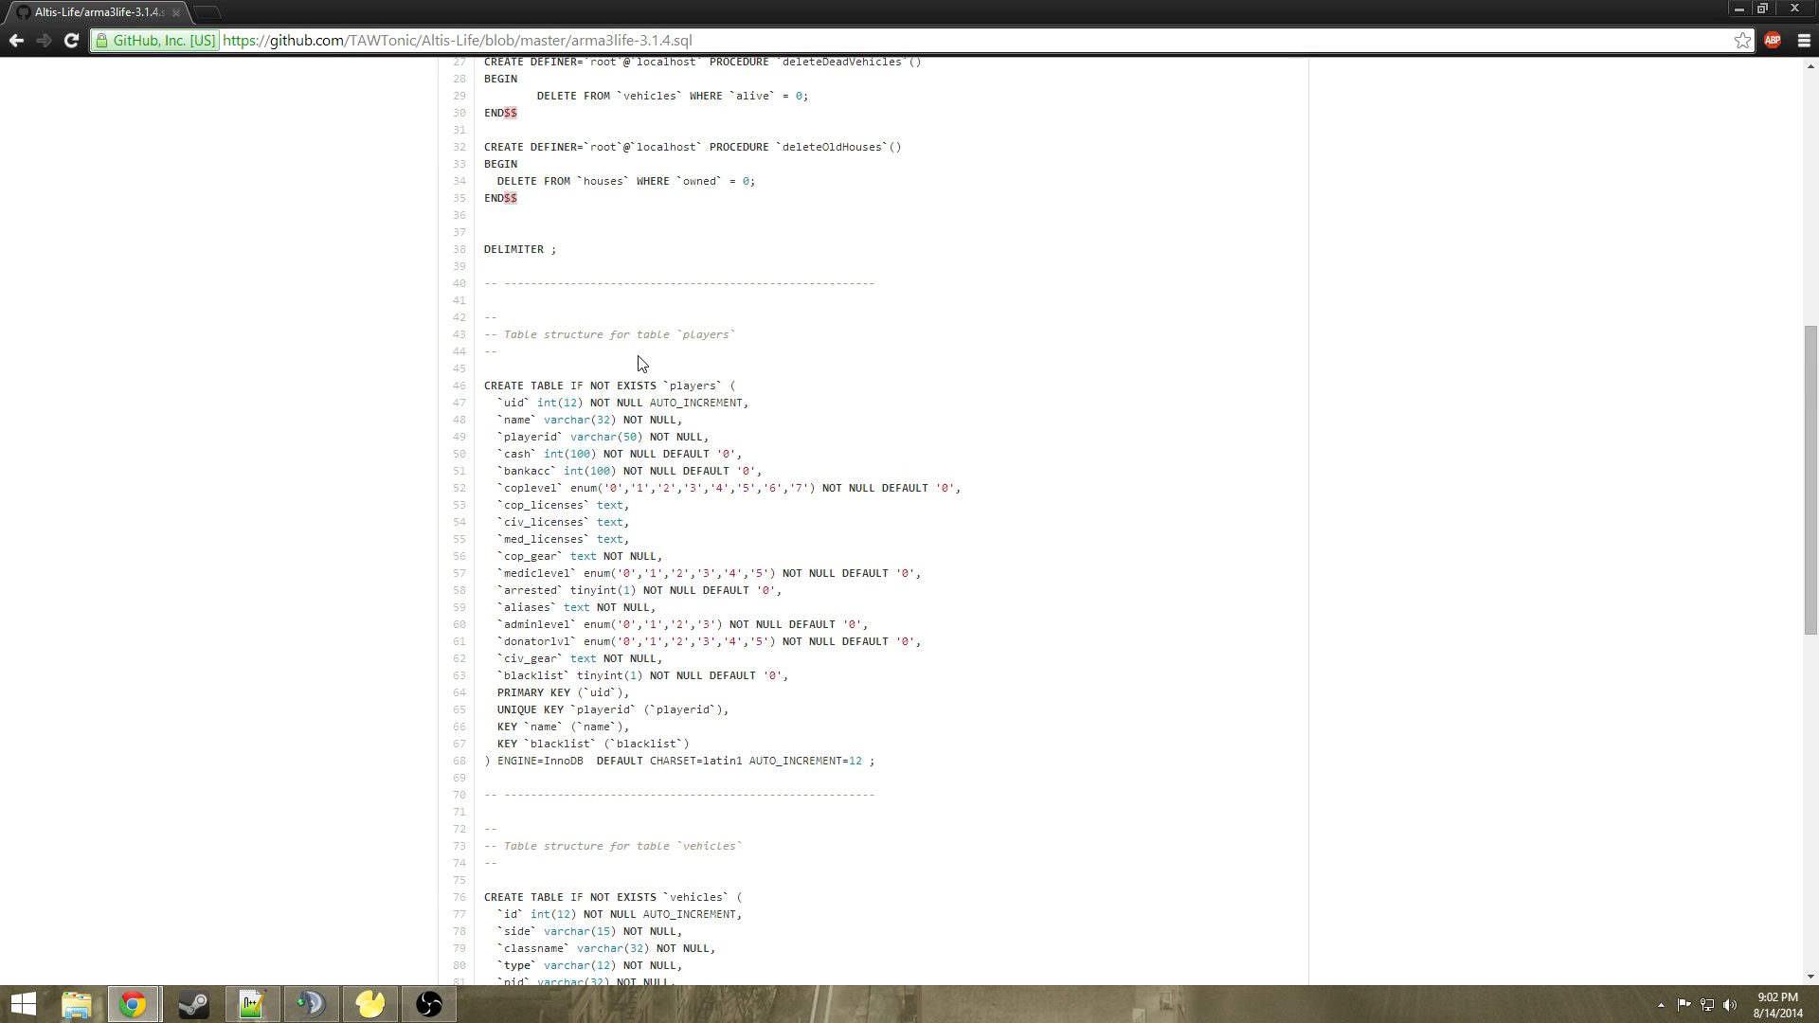
pyautogui.scroll(-1, 640, 359)
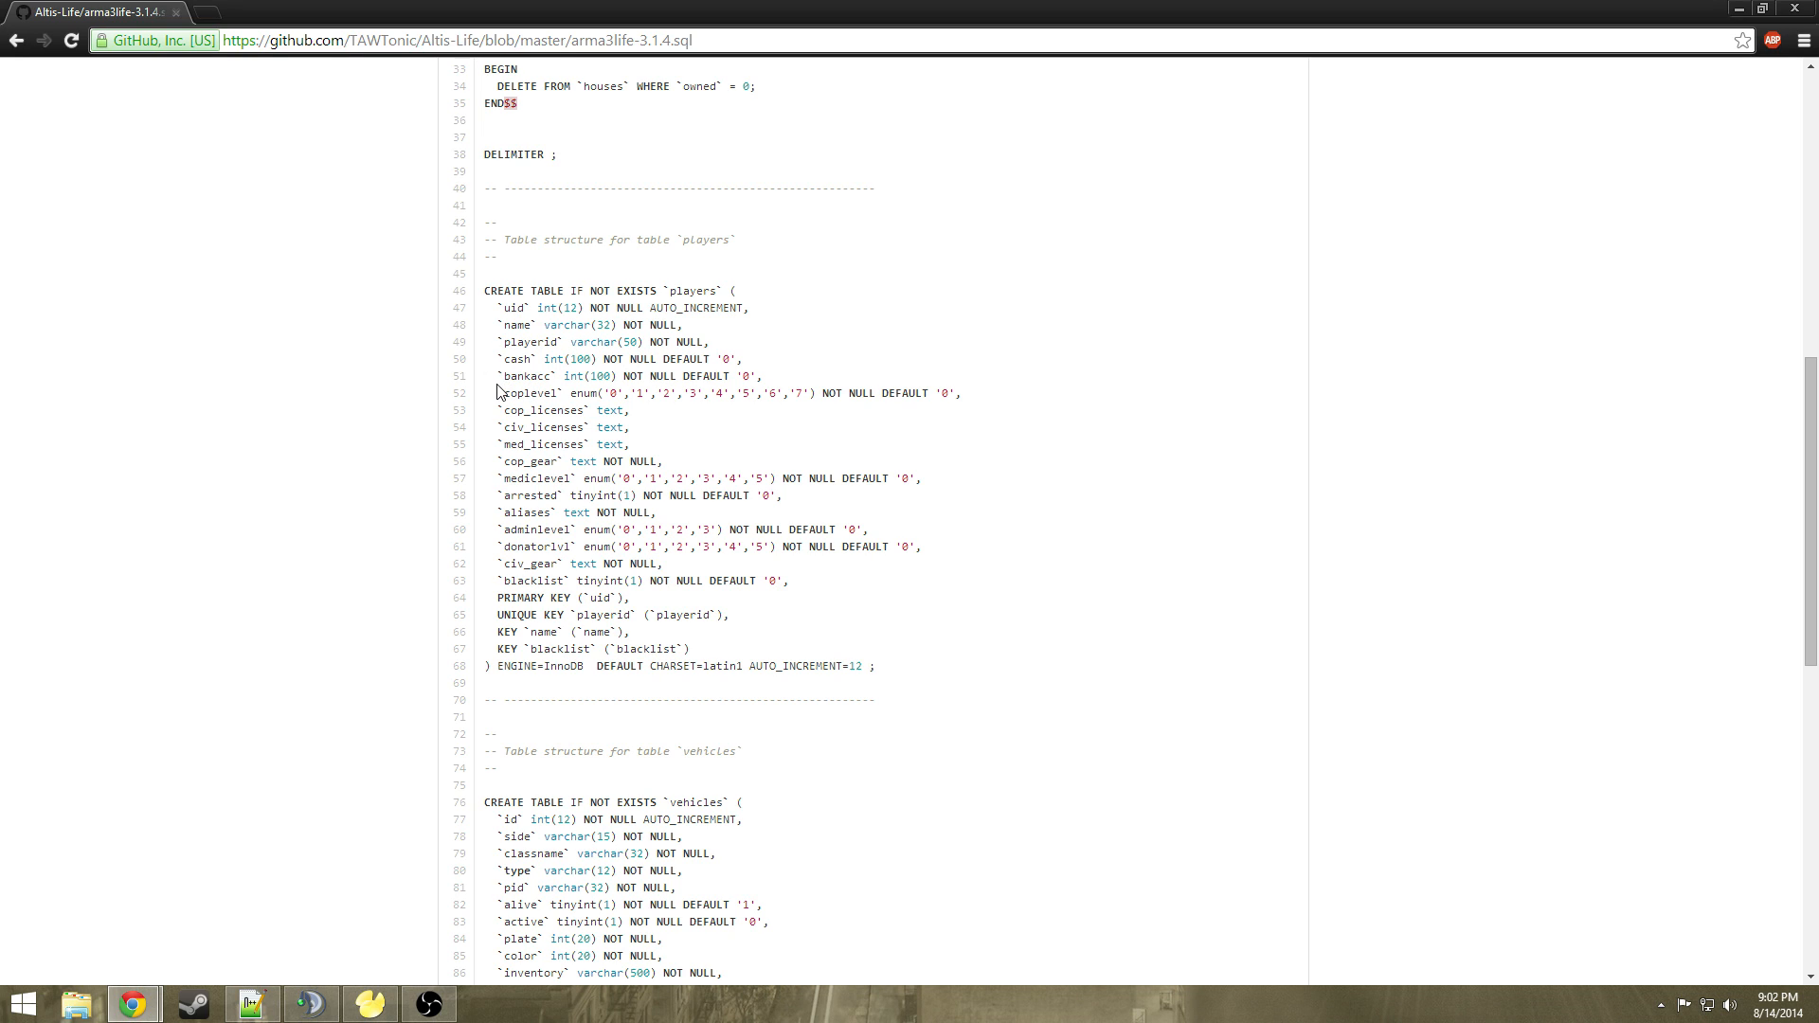
pyautogui.moveTo(614, 394); pyautogui.dragTo(813, 394)
pyautogui.click(690, 380)
pyautogui.moveTo(613, 394); pyautogui.dragTo(782, 391)
pyautogui.click(780, 389)
# Switch to the SQL script in Notepad++ and extend the players table's coplevel enum with '8','9','10'
pyautogui.click(251, 1004)
pyautogui.click(221, 254)
pyautogui.scroll(-3, 370, 398)
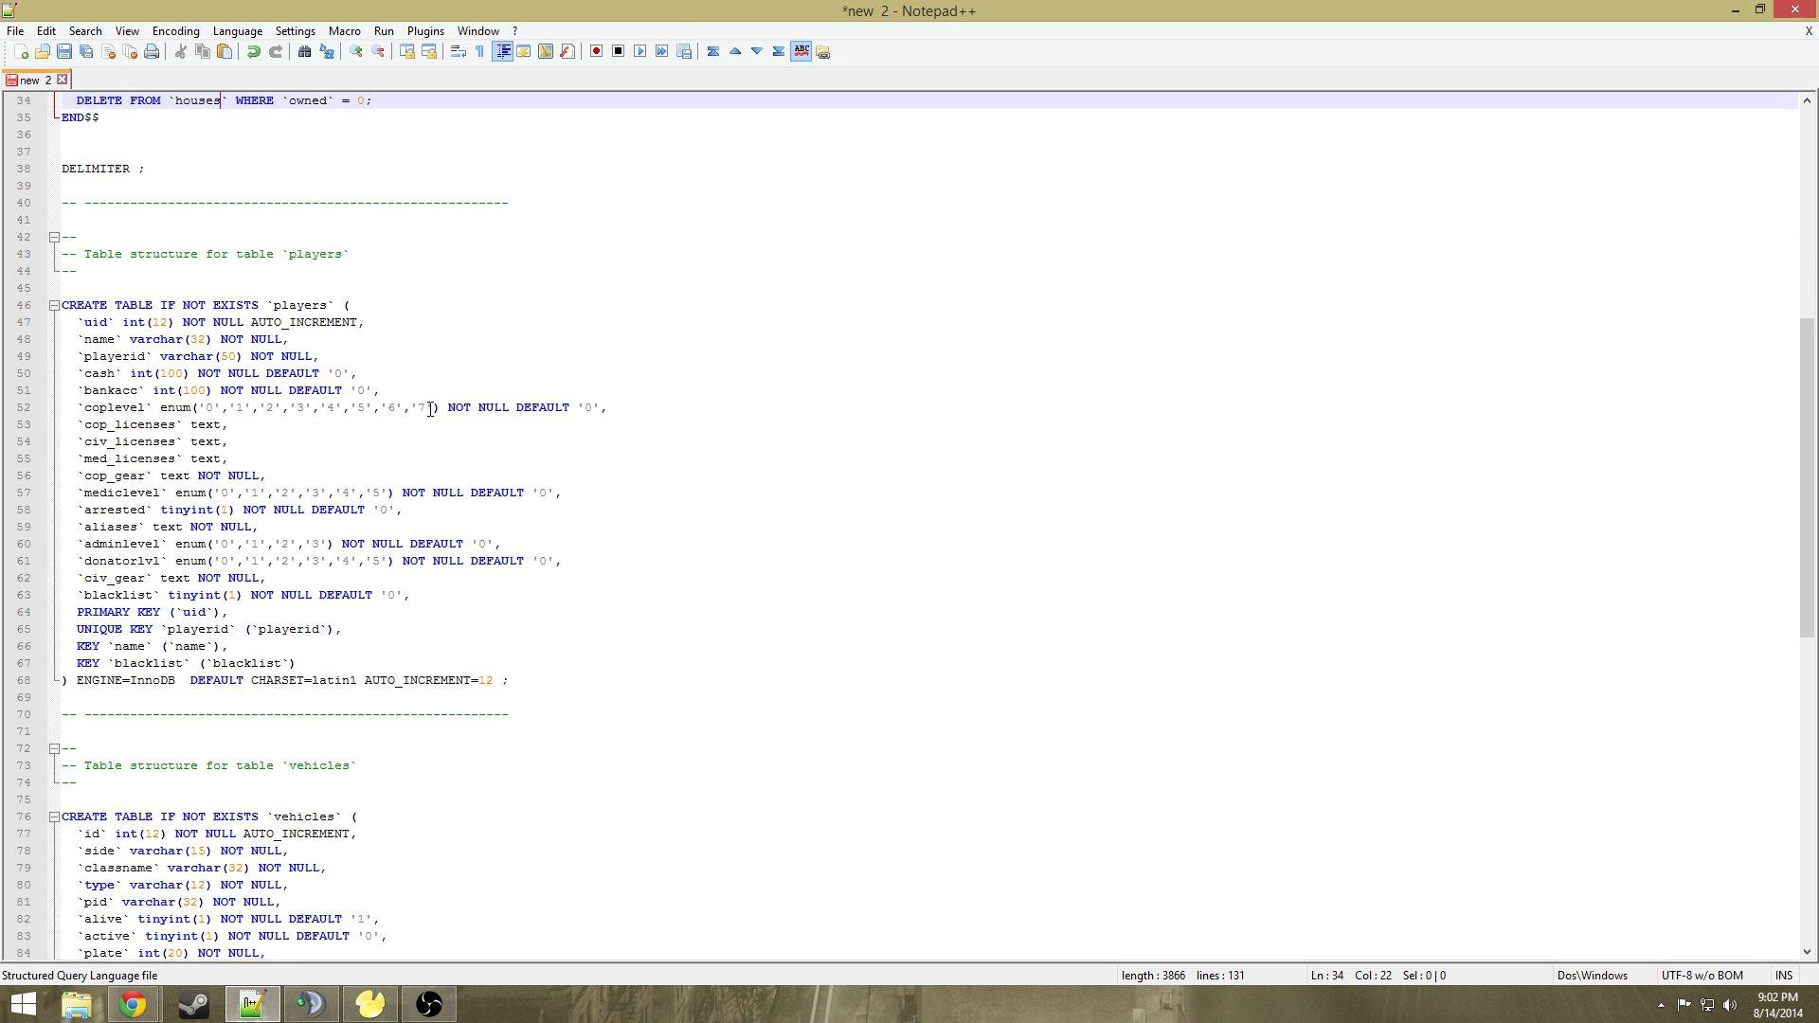
pyautogui.click(432, 407)
pyautogui.write(",'7','8")
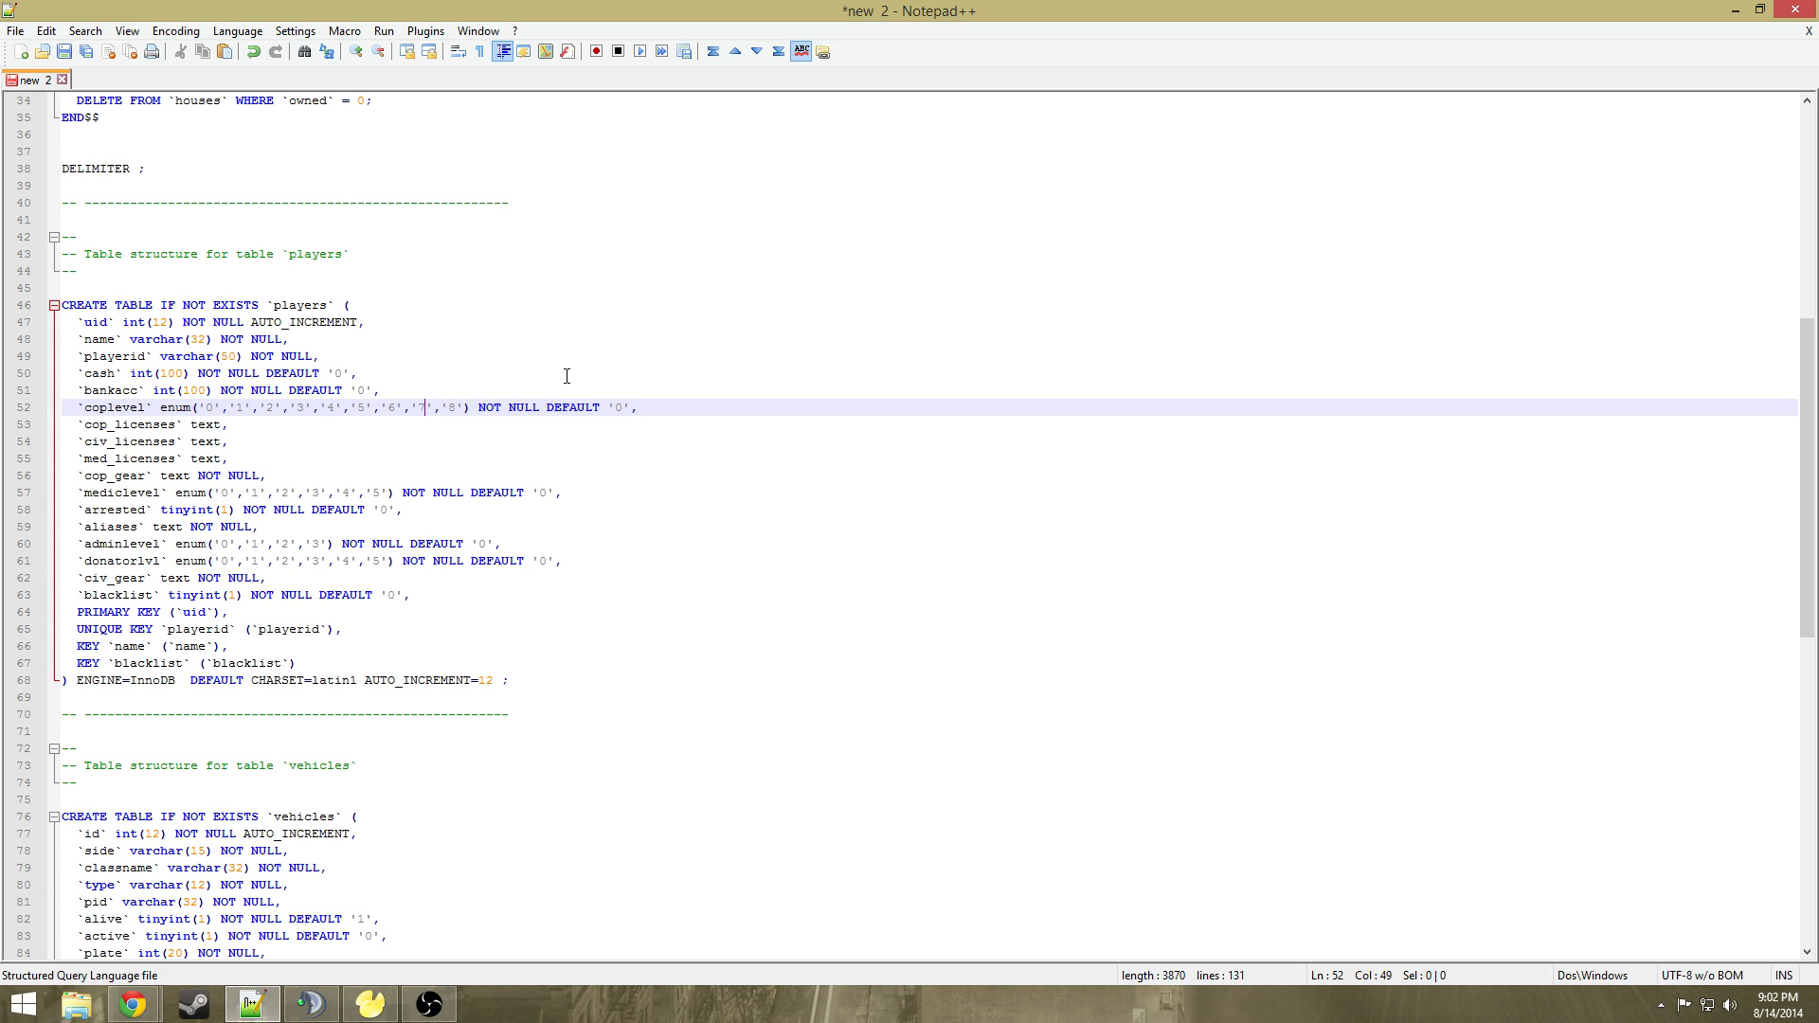
pyautogui.press('Right')
pyautogui.press('Right')
pyautogui.write(",'9','10")
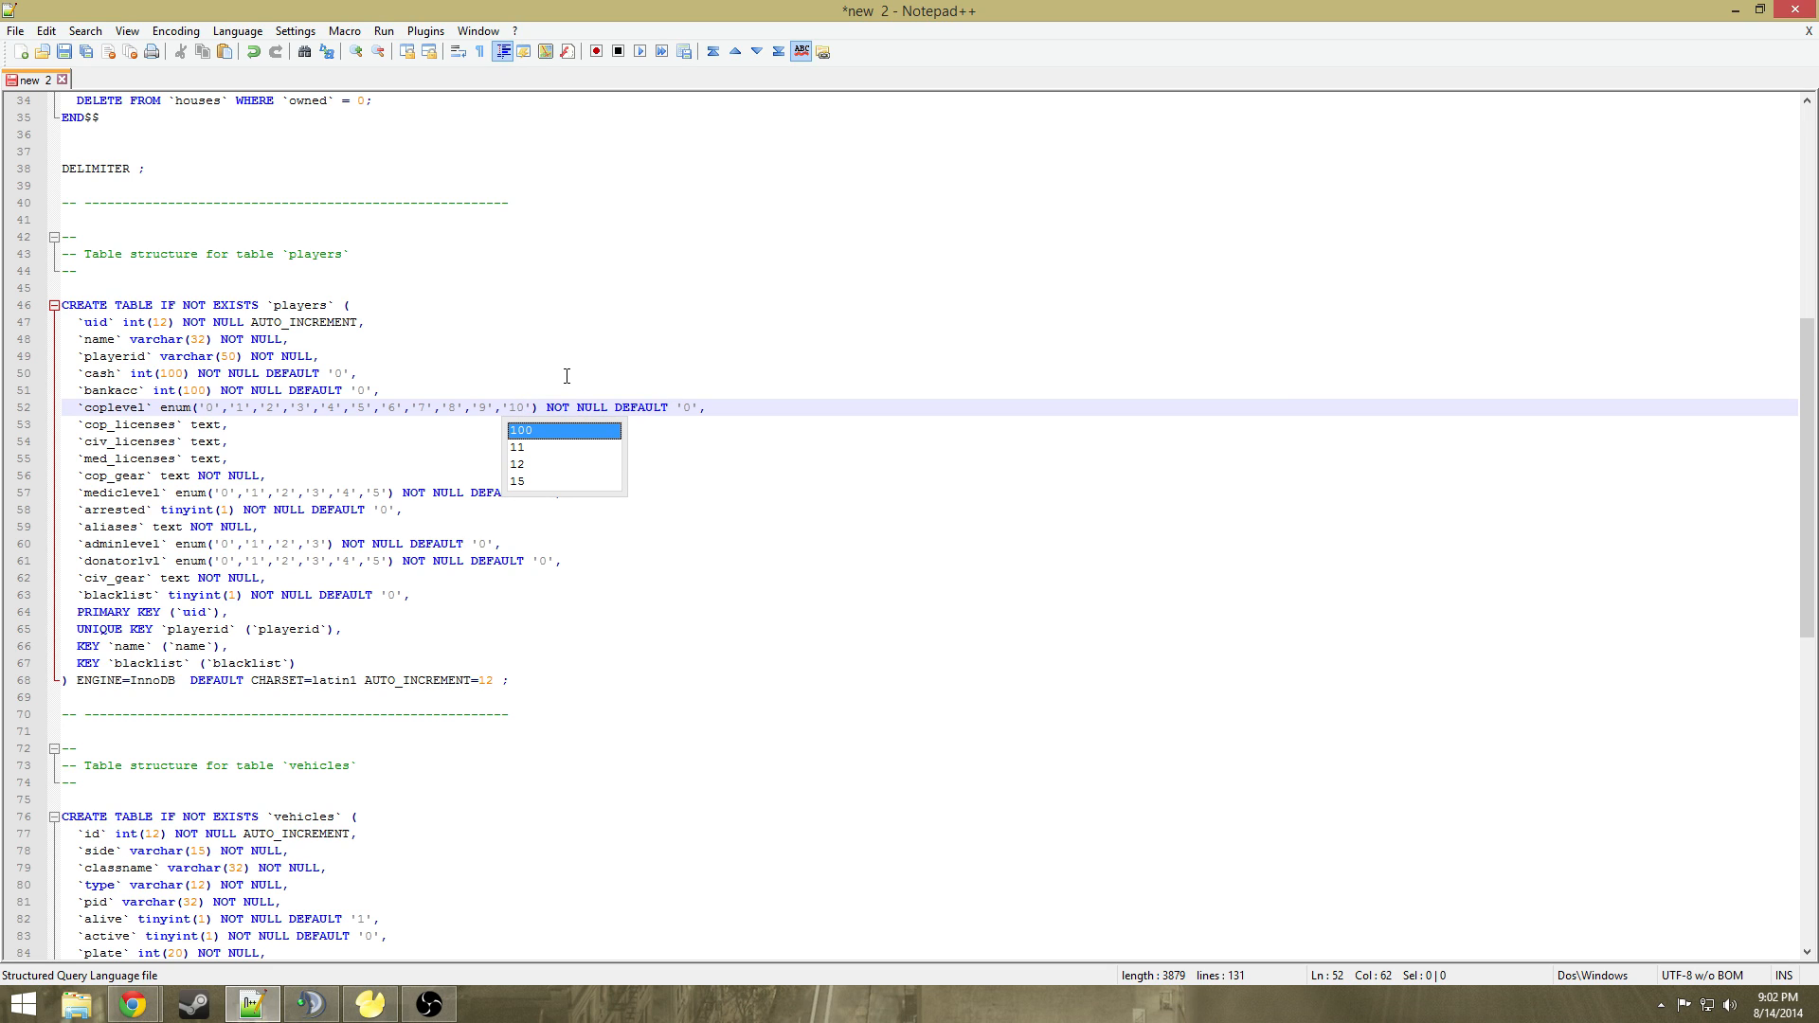
pyautogui.click(569, 357)
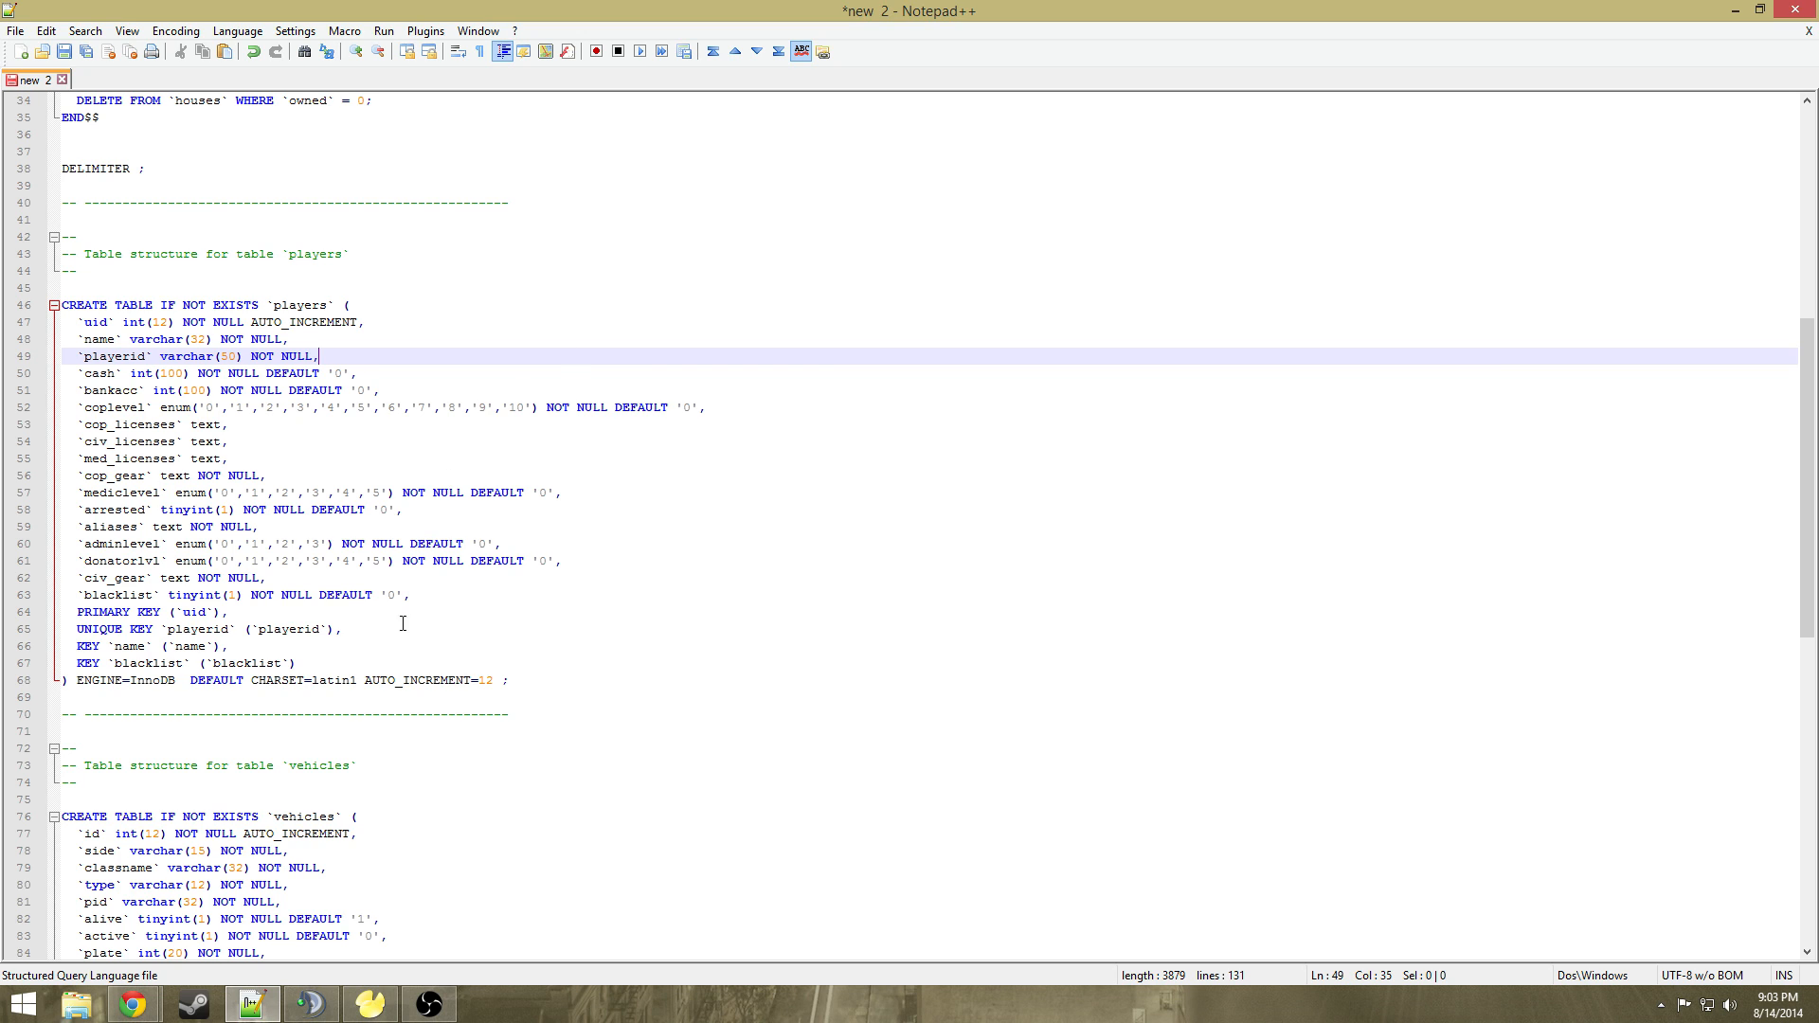
# Switch to Navicat Lite, open the tutorial connection and open its arma3life database
pyautogui.click(370, 1004)
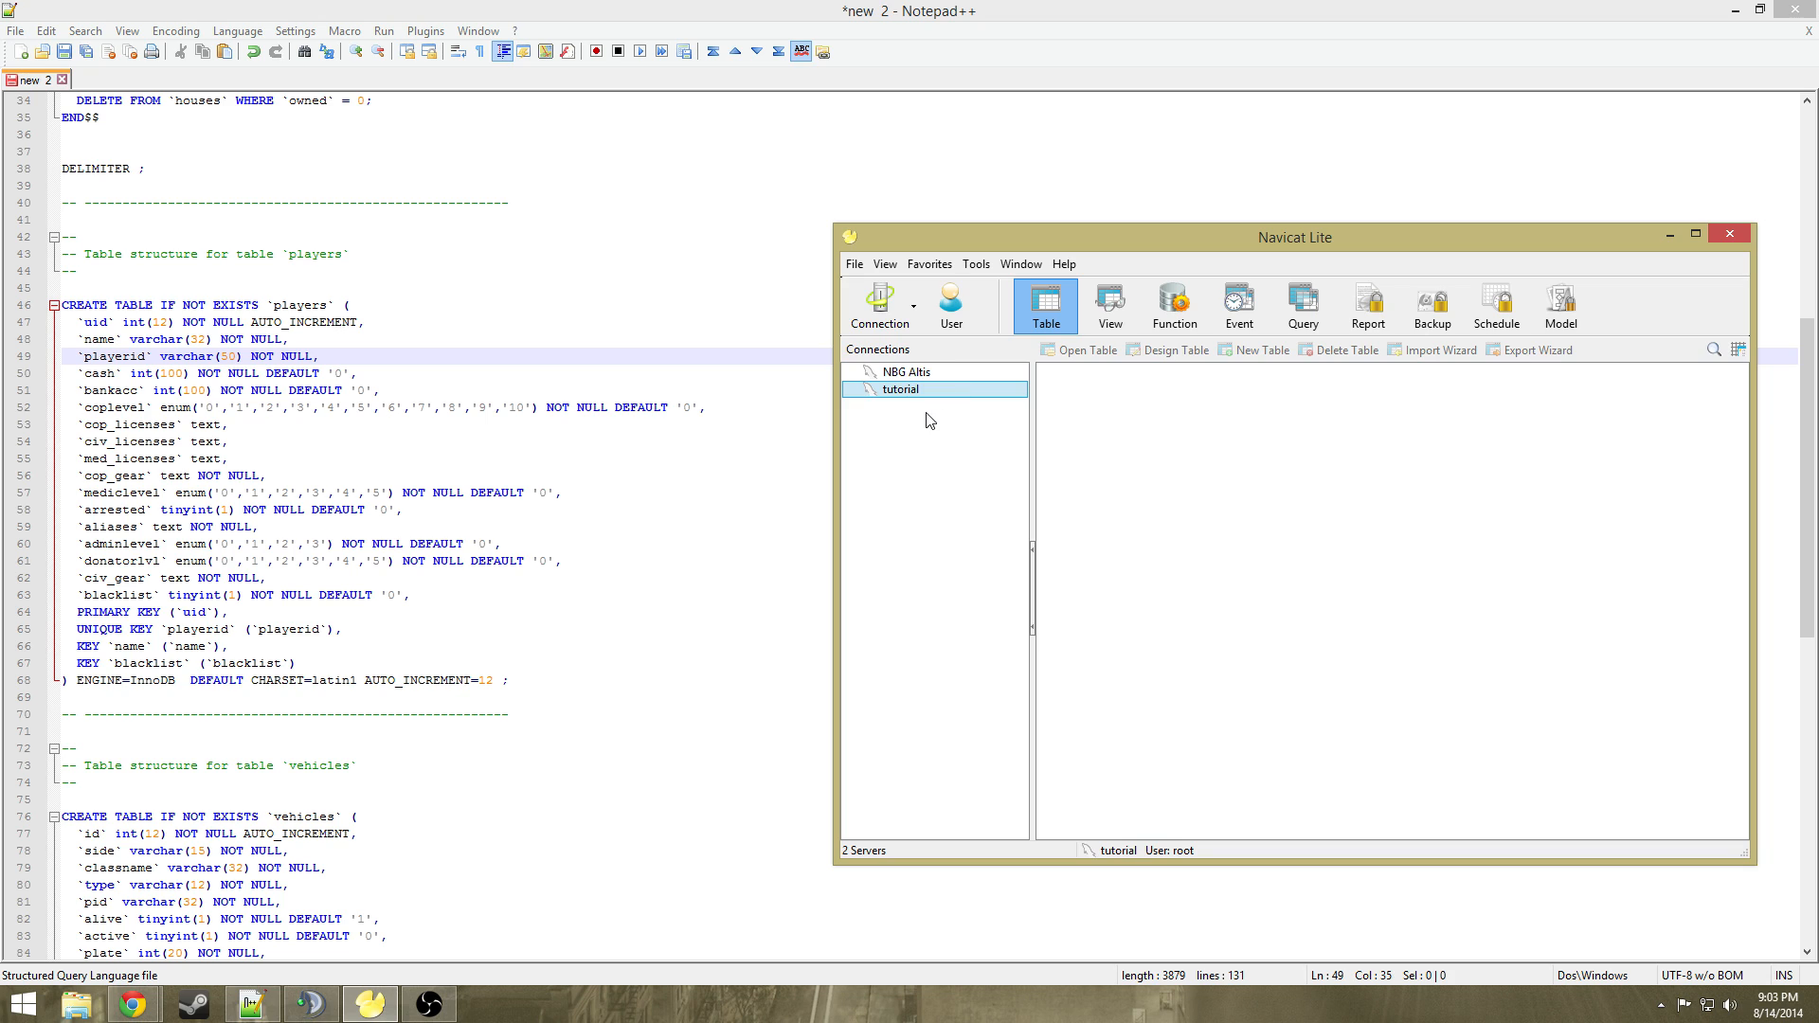
pyautogui.rightClick(908, 393)
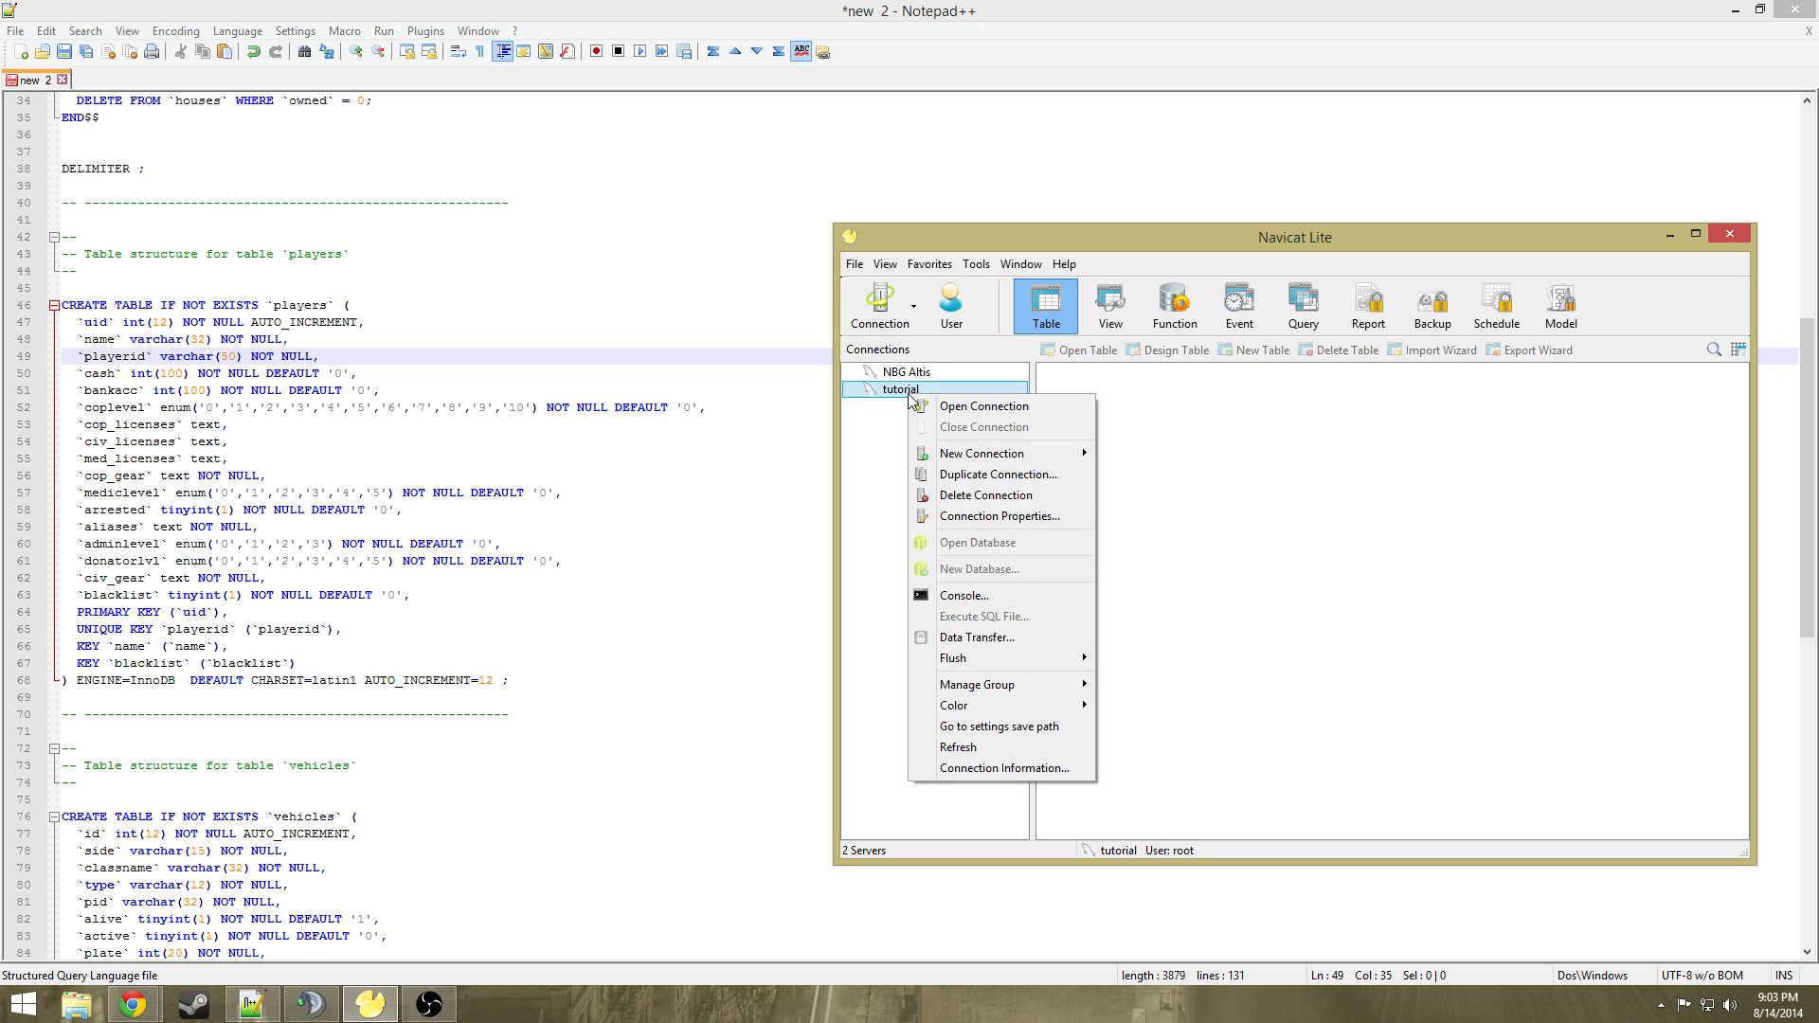
pyautogui.click(924, 405)
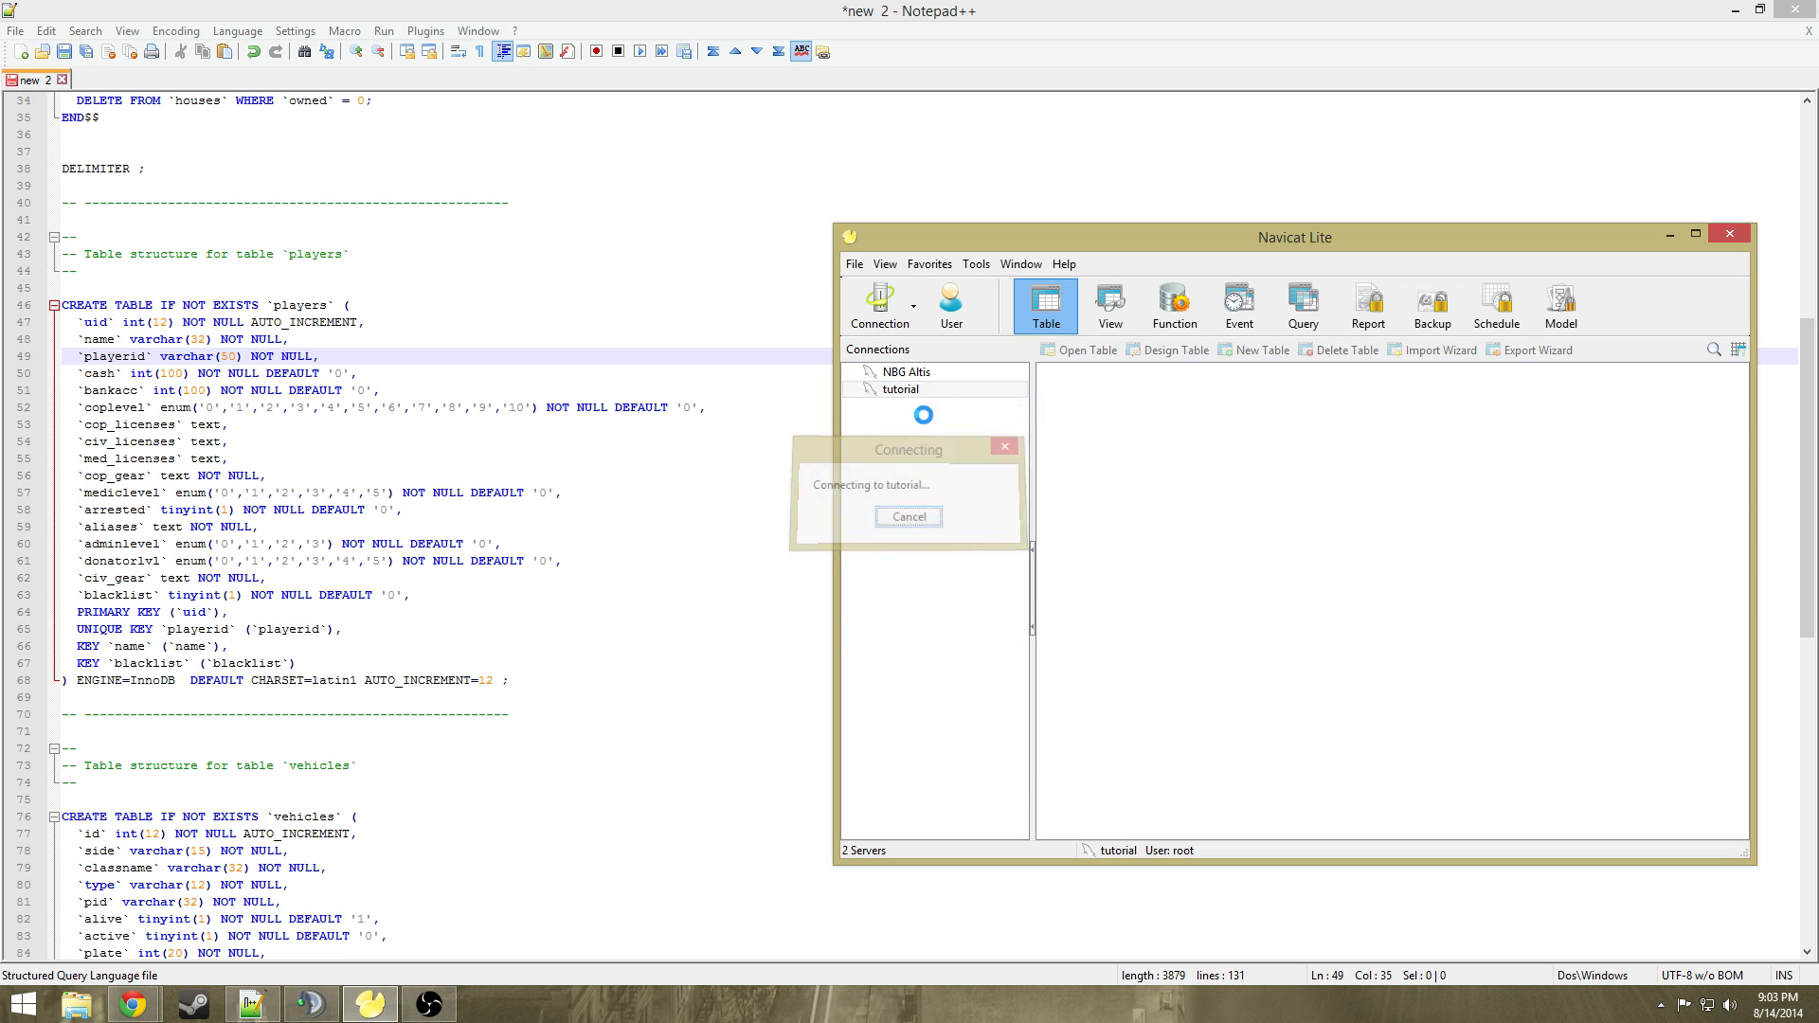
pyautogui.rightClick(902, 389)
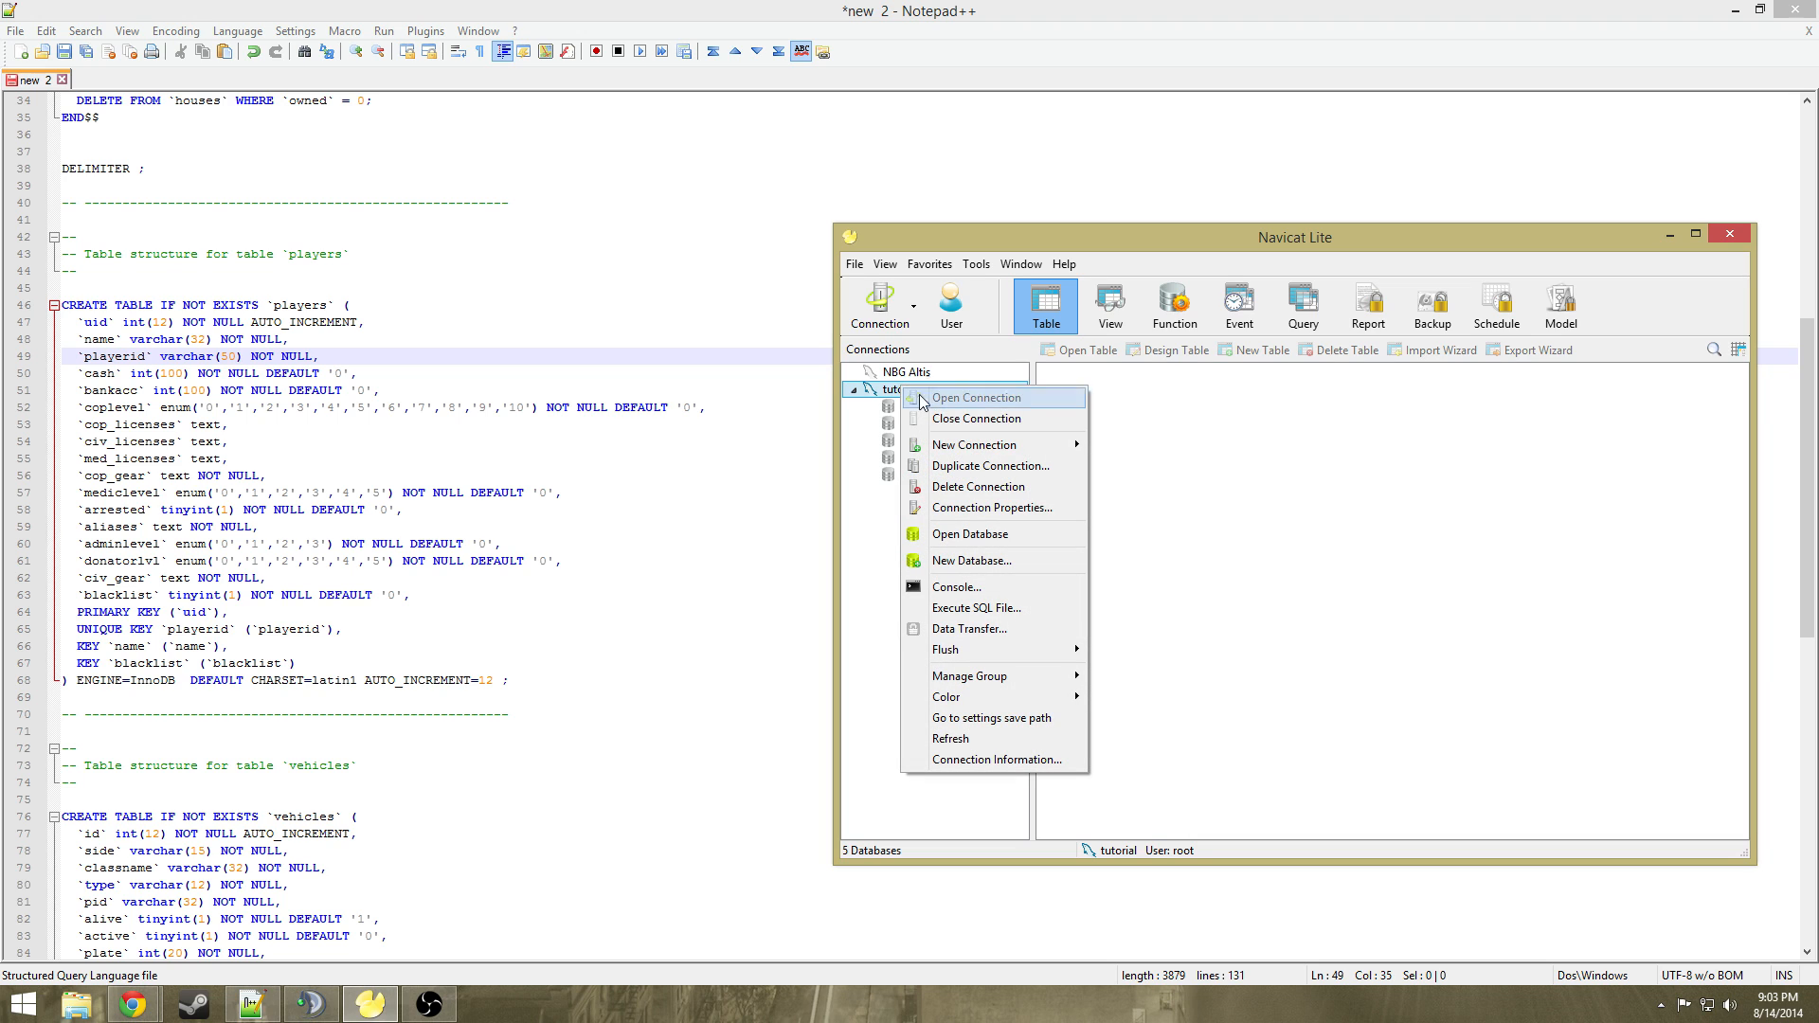
pyautogui.click(861, 495)
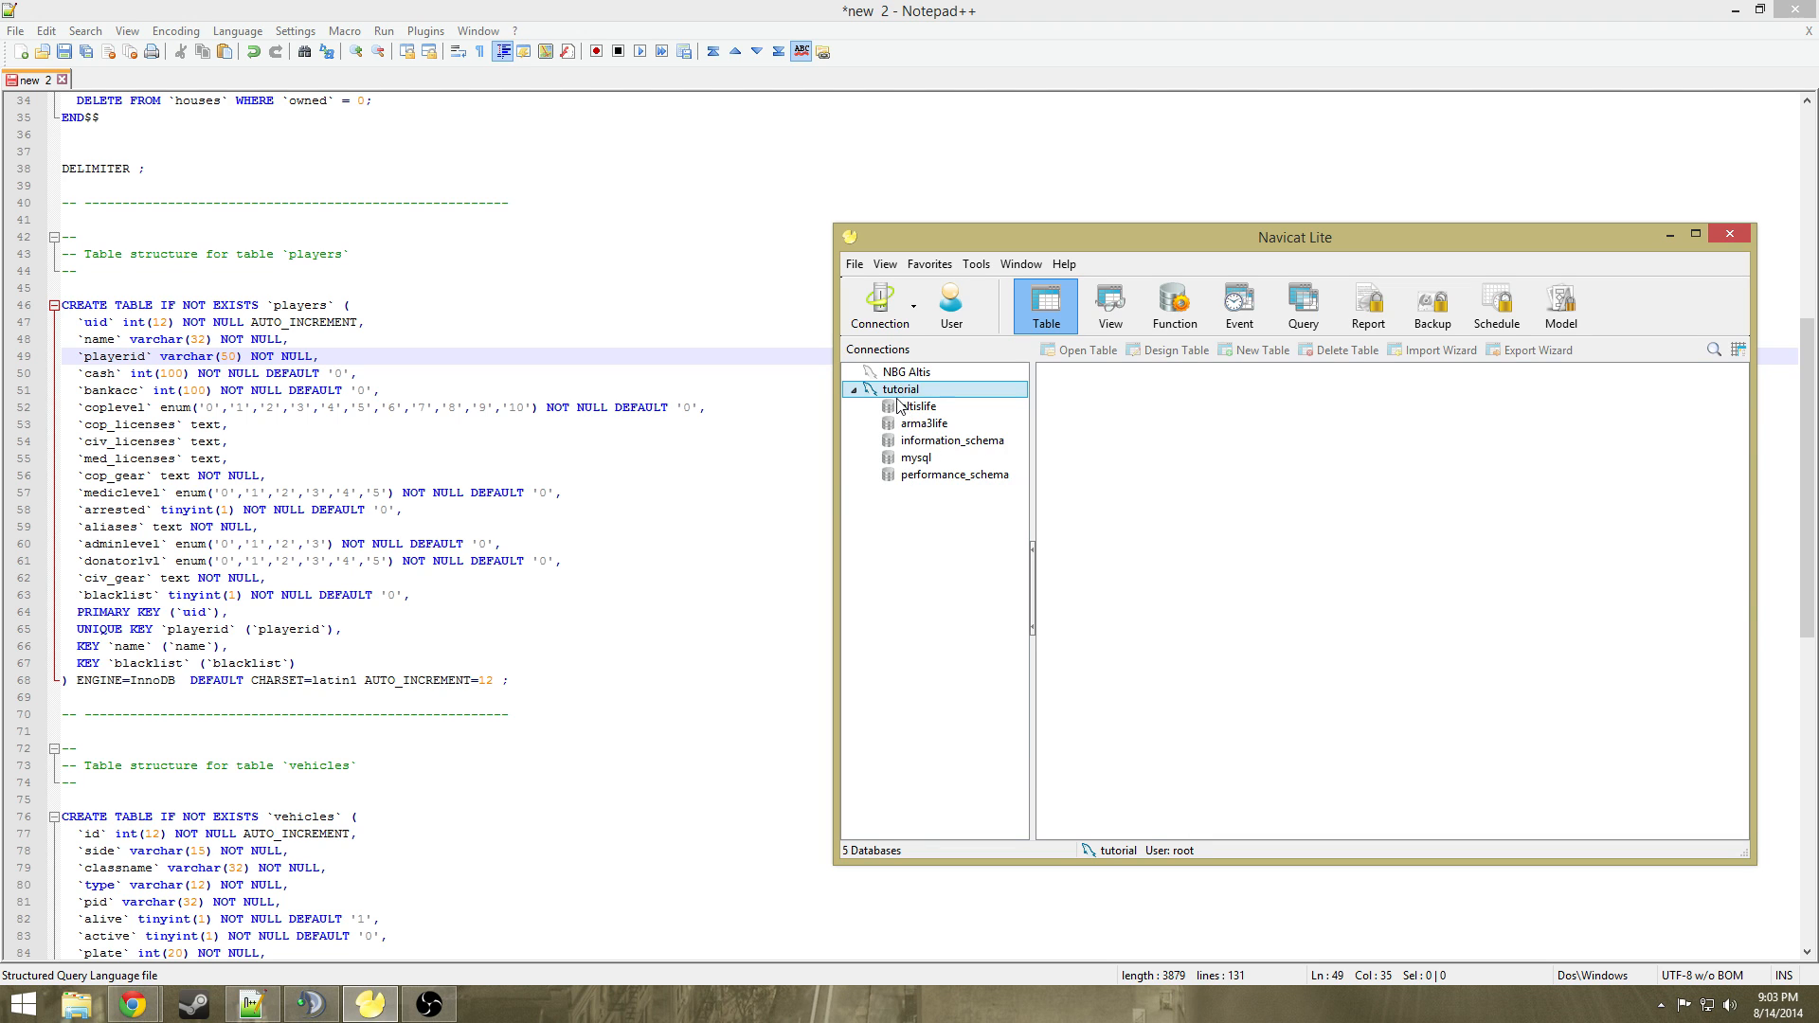
pyautogui.rightClick(933, 423)
pyautogui.click(948, 432)
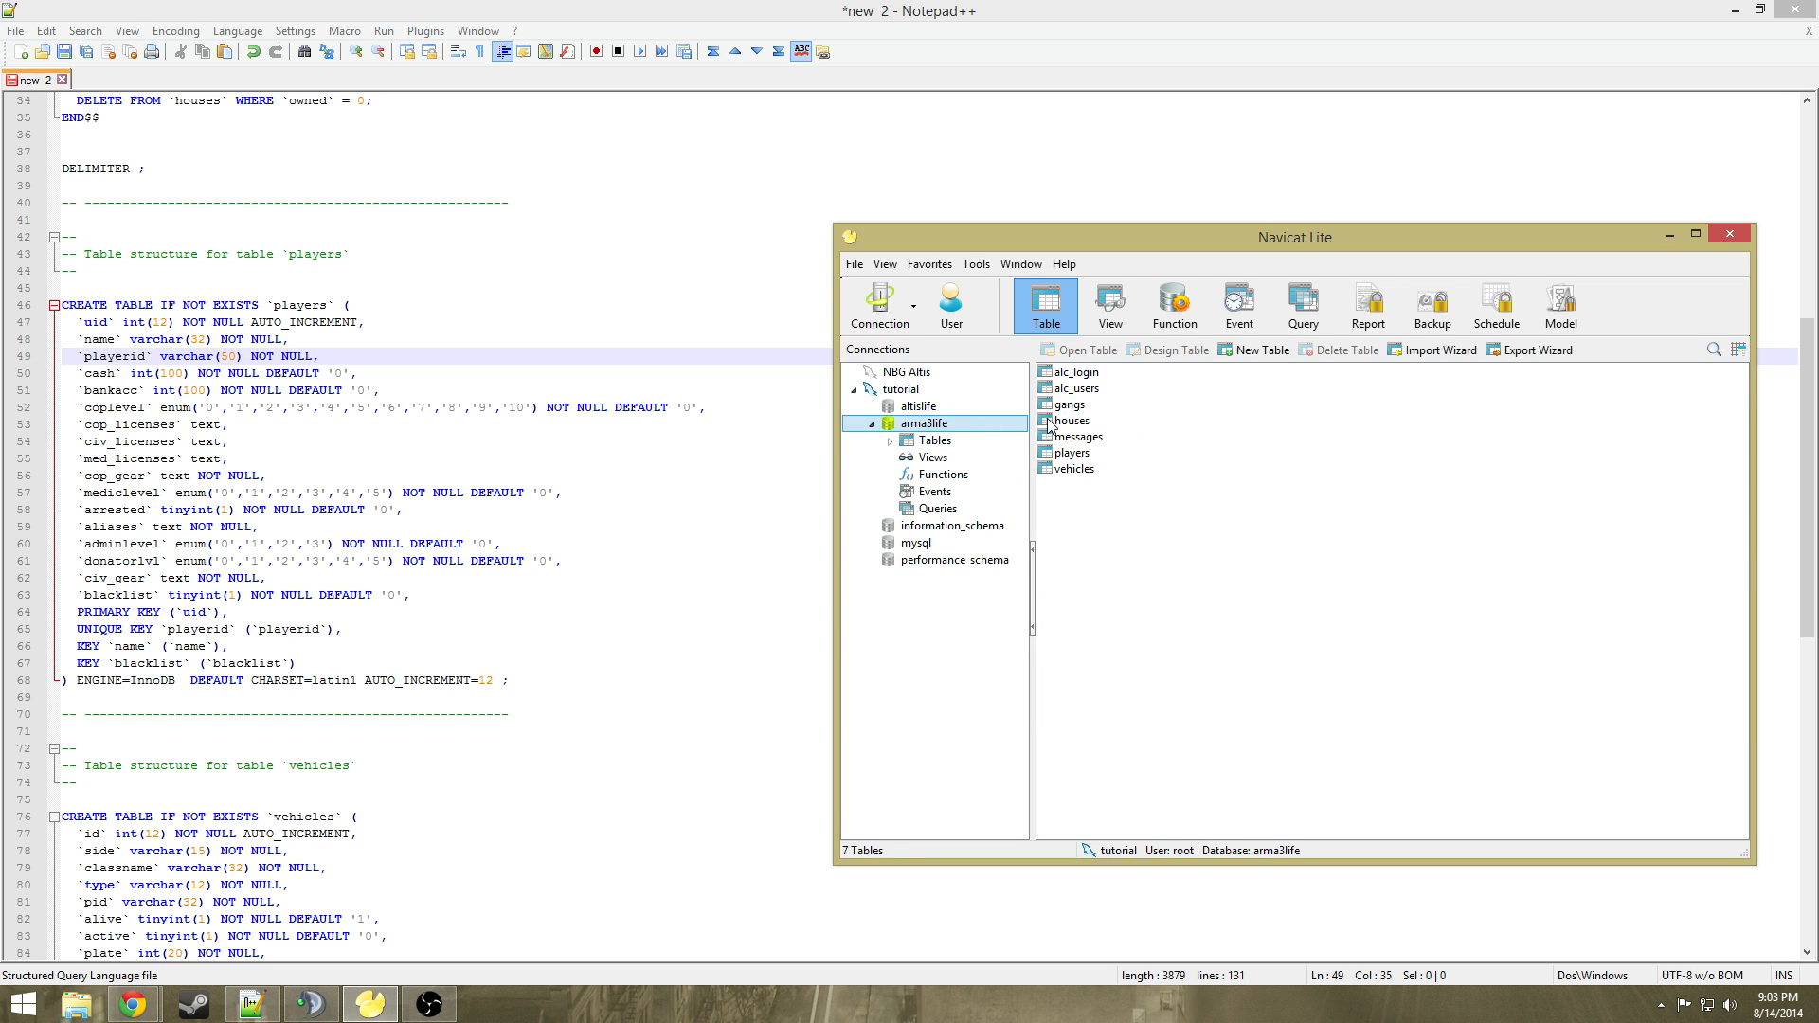
# Open the players table, move its window beside the script and narrow the playerid column
pyautogui.rightClick(1087, 455)
pyautogui.click(1146, 464)
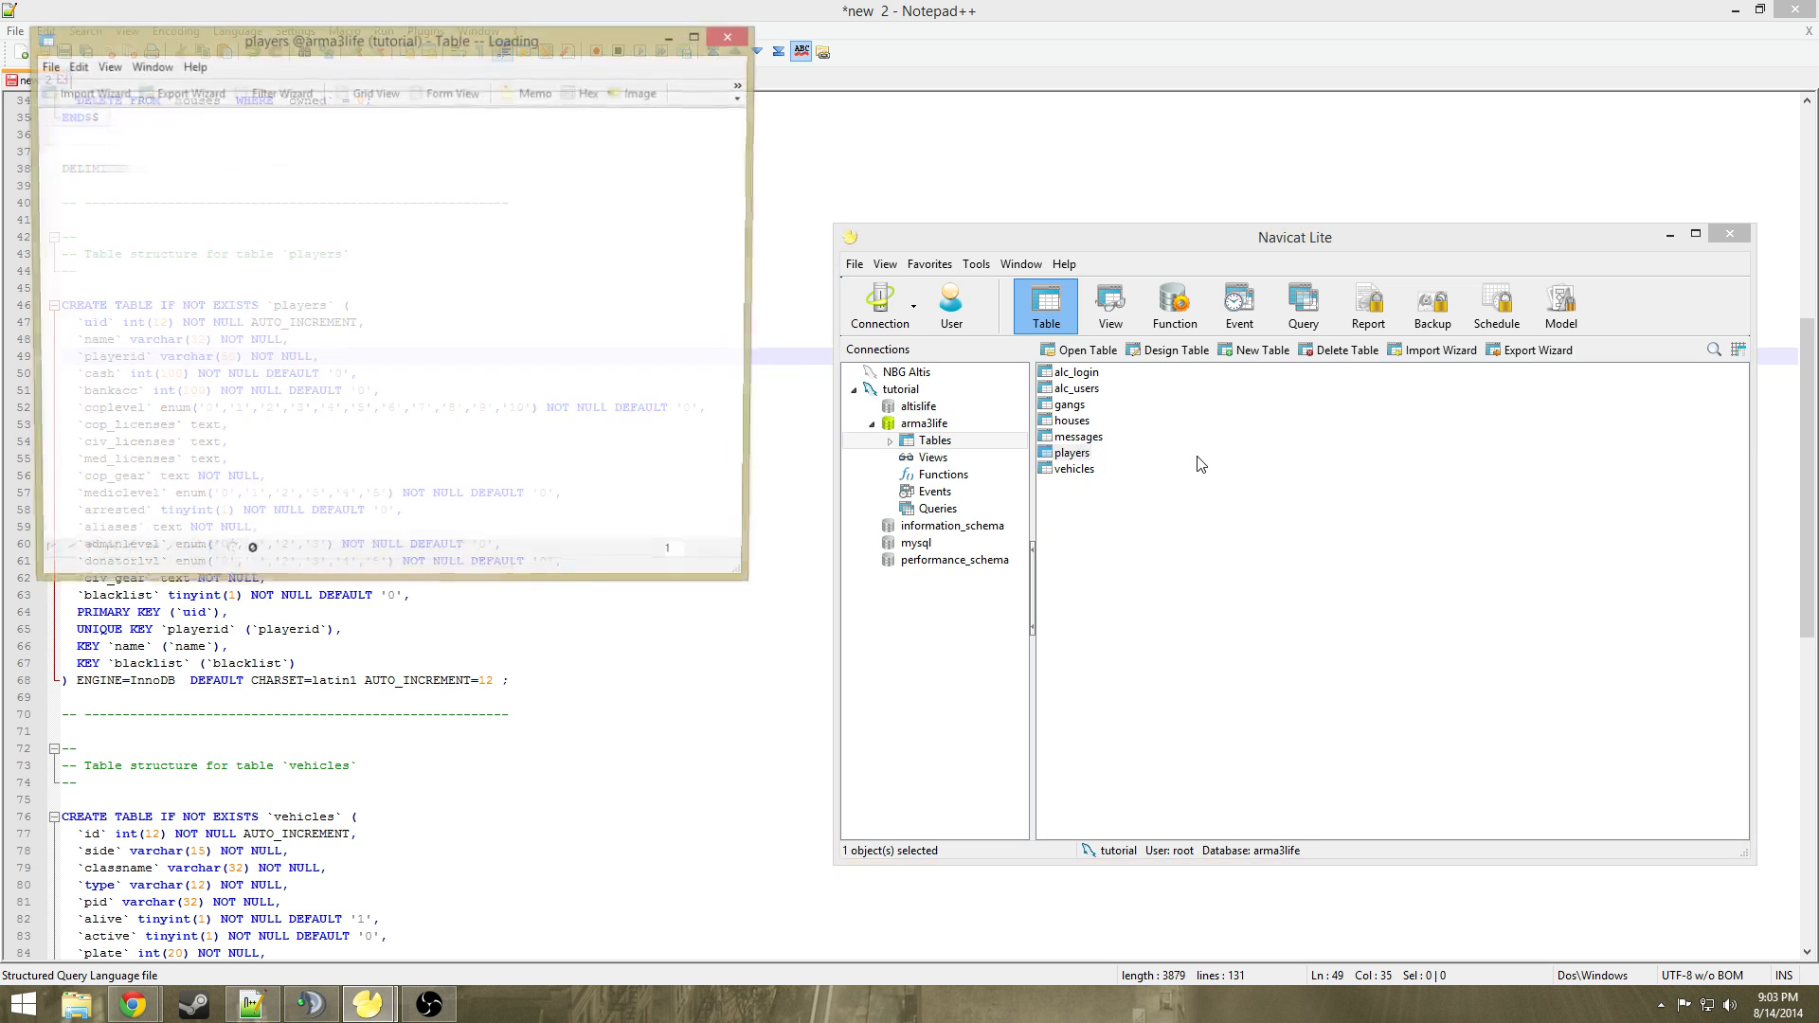
pyautogui.moveTo(504, 39); pyautogui.dragTo(1246, 337)
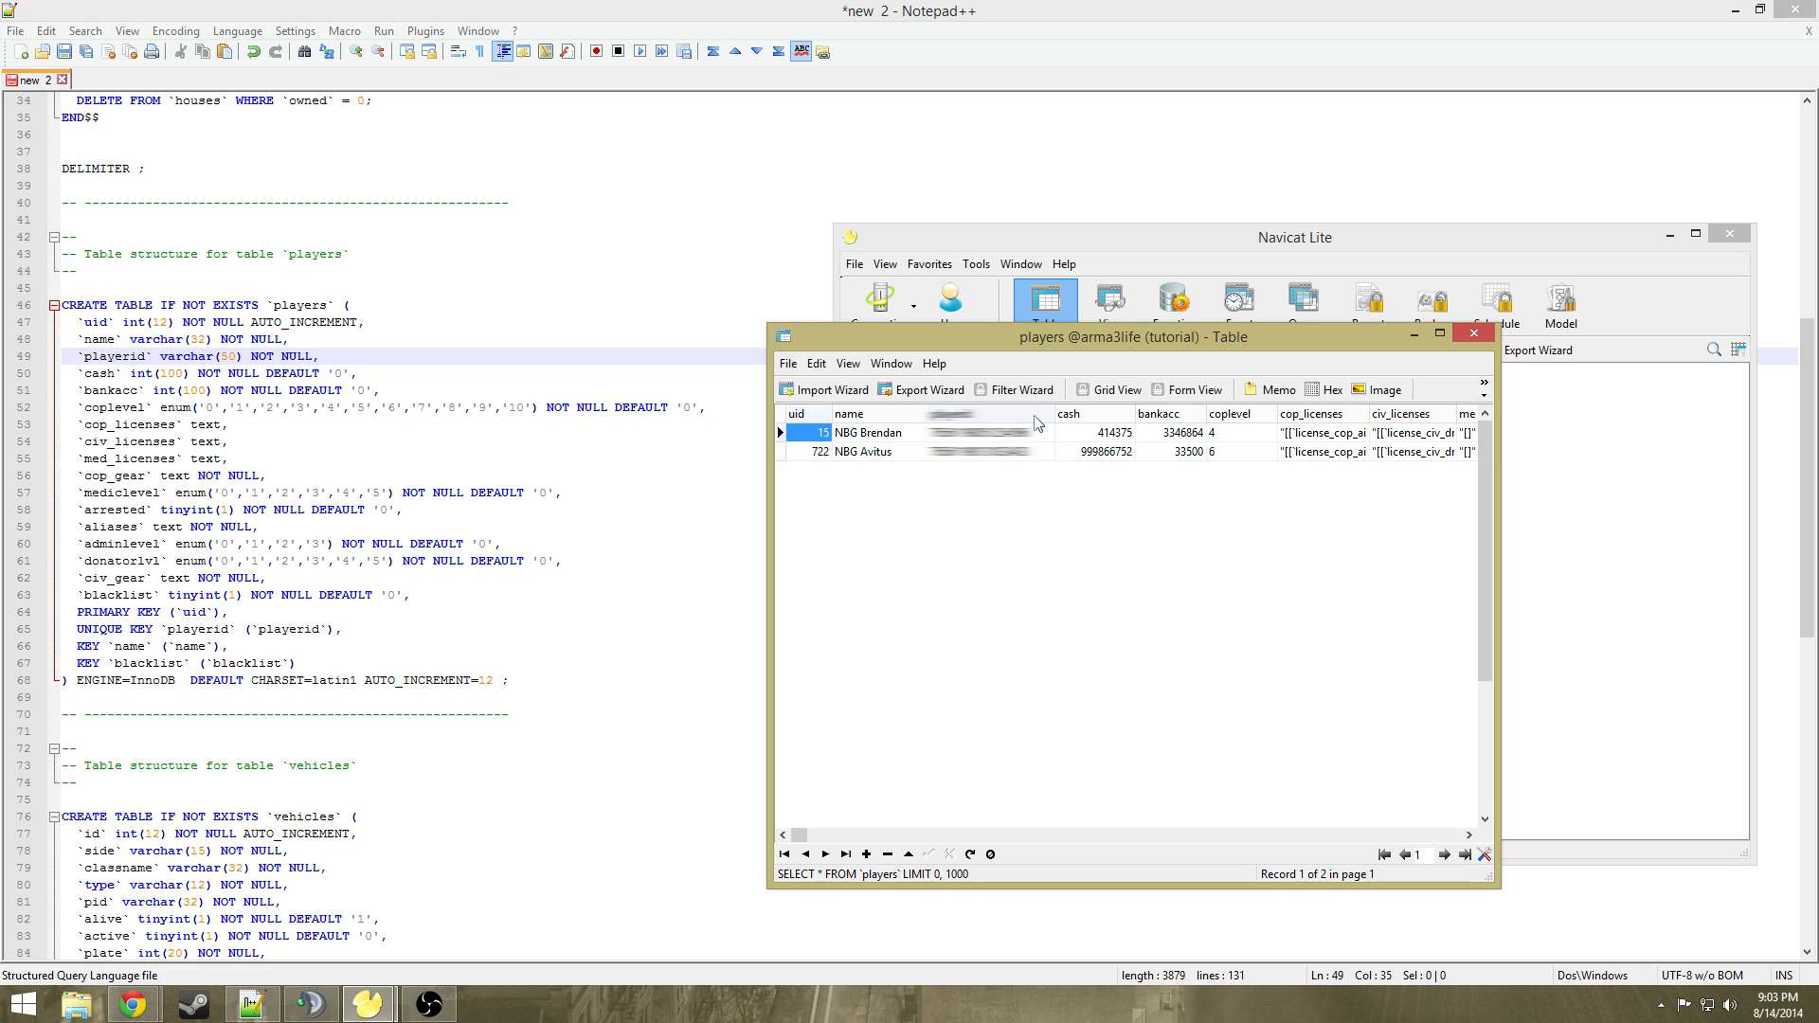
pyautogui.moveTo(1053, 415); pyautogui.dragTo(966, 421)
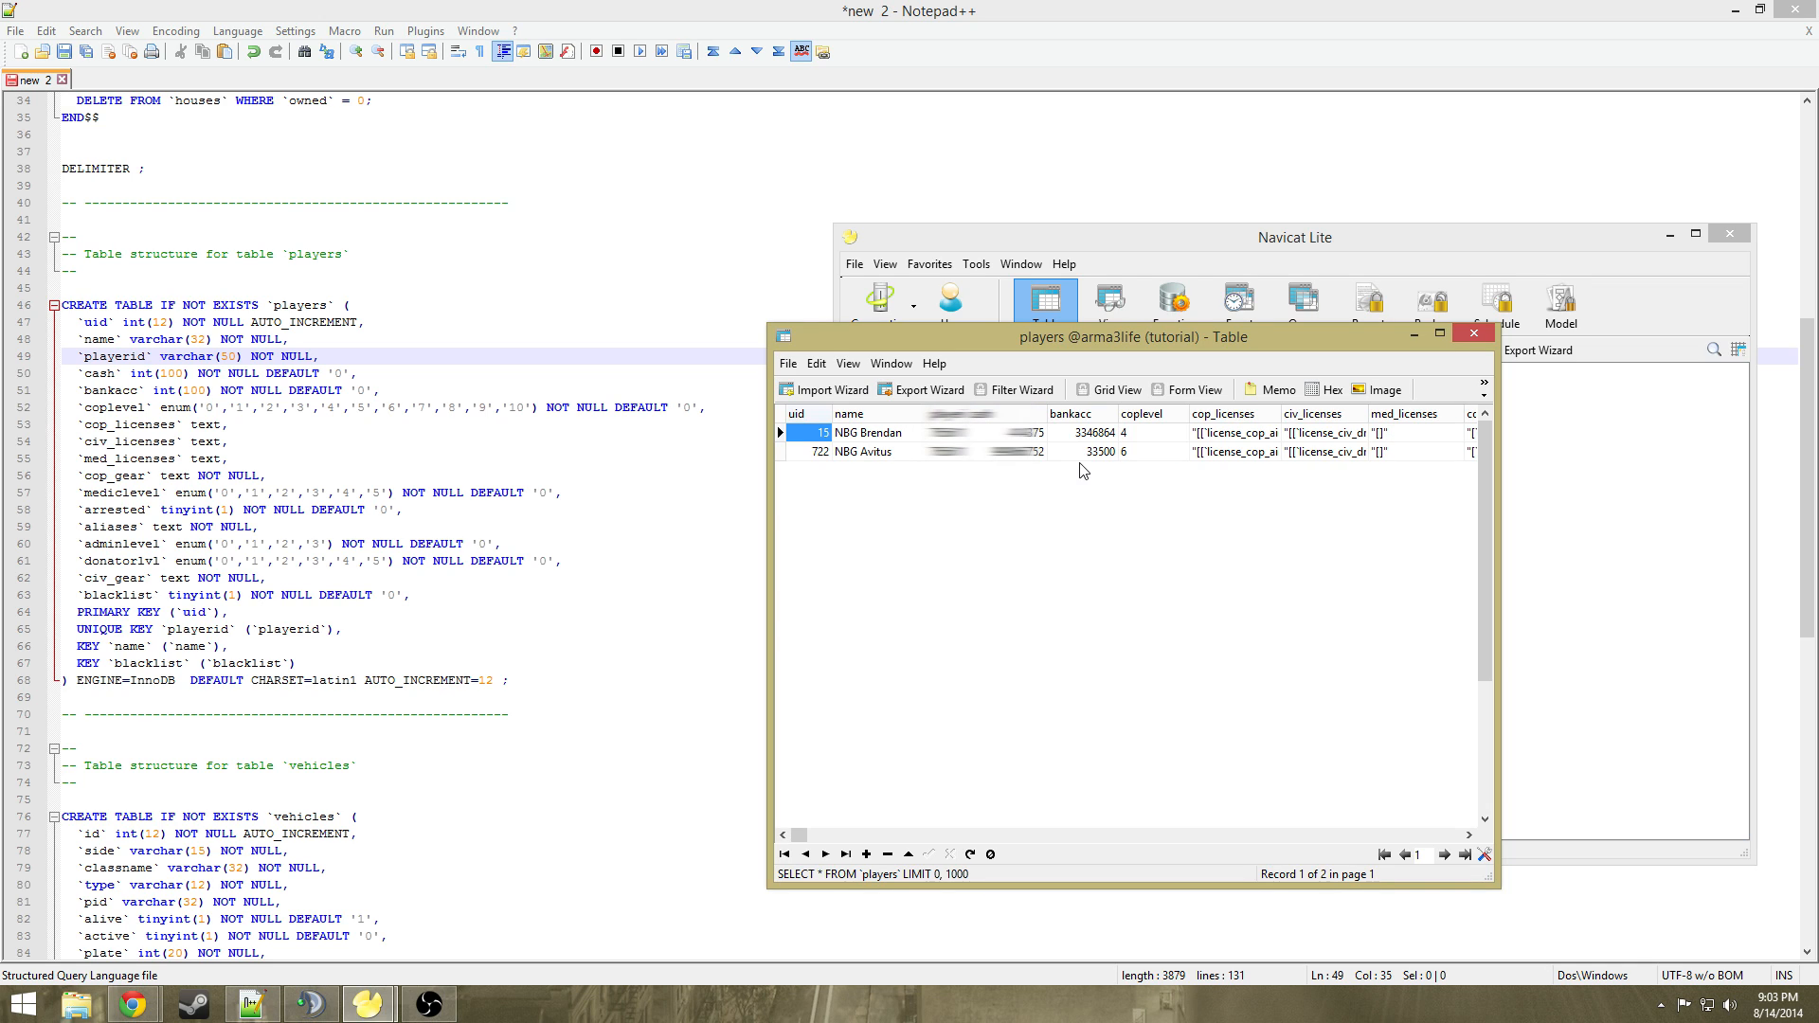
# Check which coplevel values both player records offer, then close the players table without changing them
pyautogui.click(1130, 435)
pyautogui.click(1180, 436)
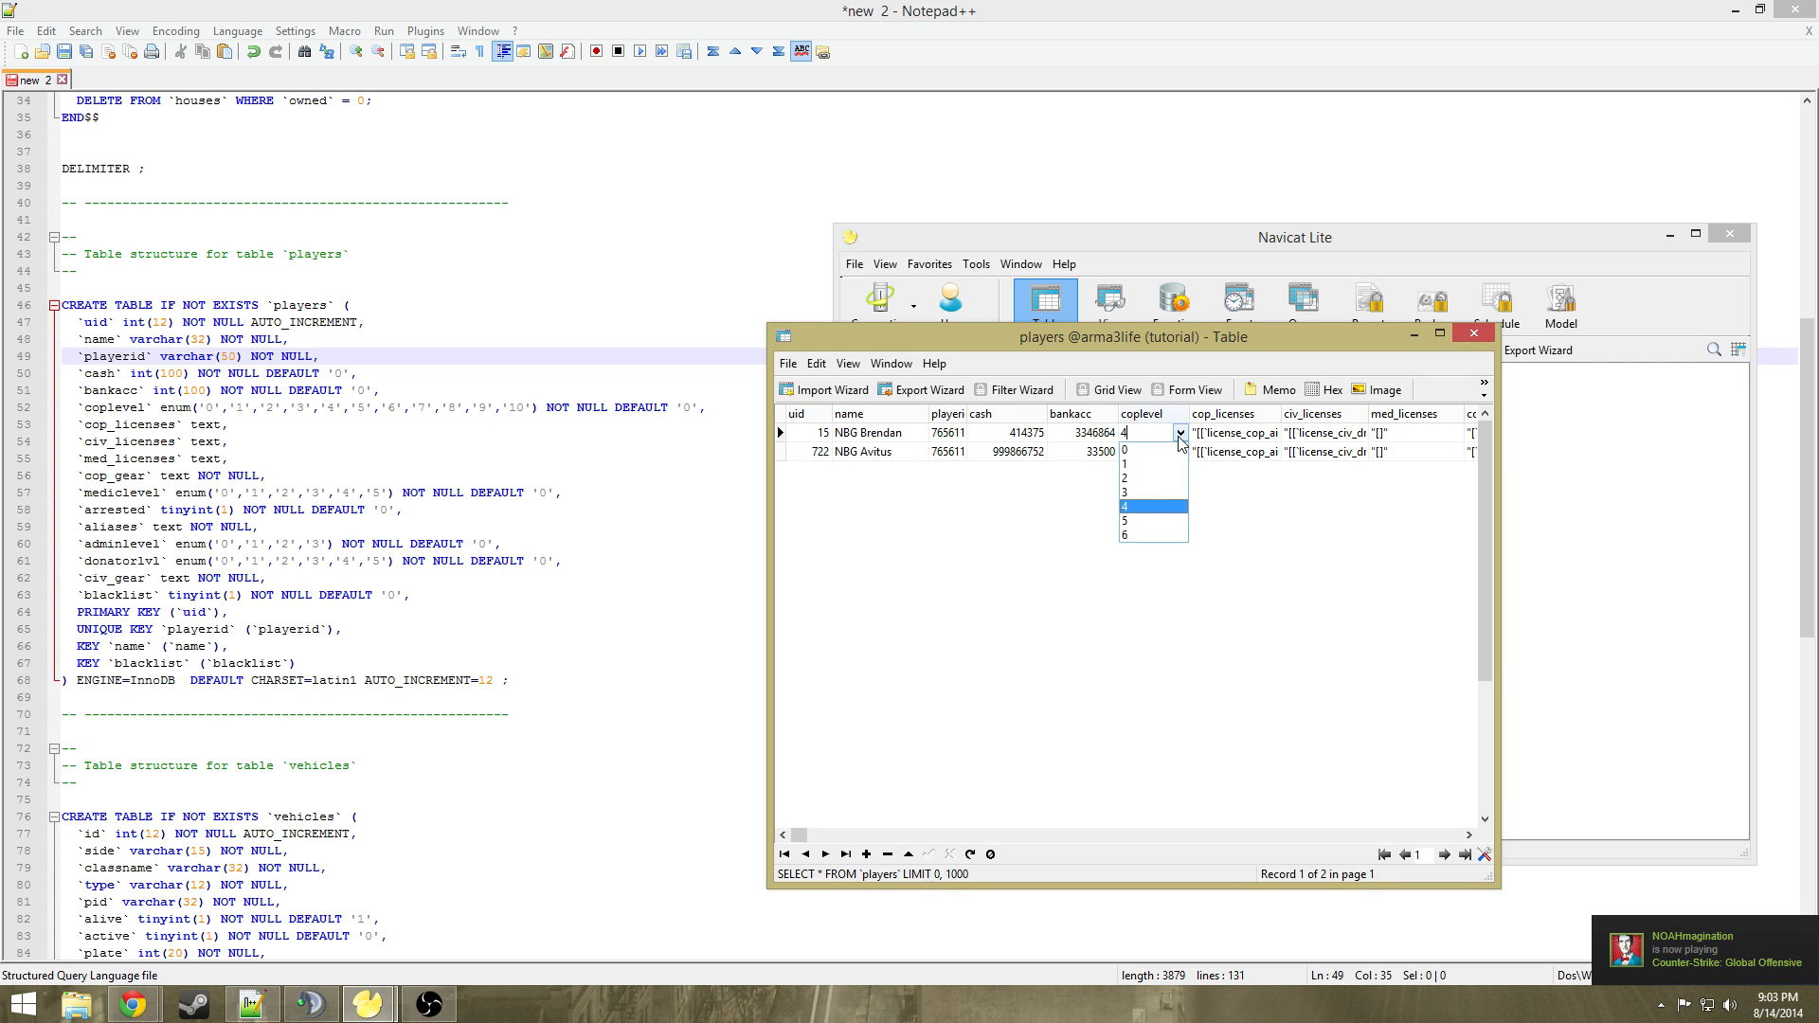
pyautogui.click(1172, 559)
pyautogui.click(1180, 454)
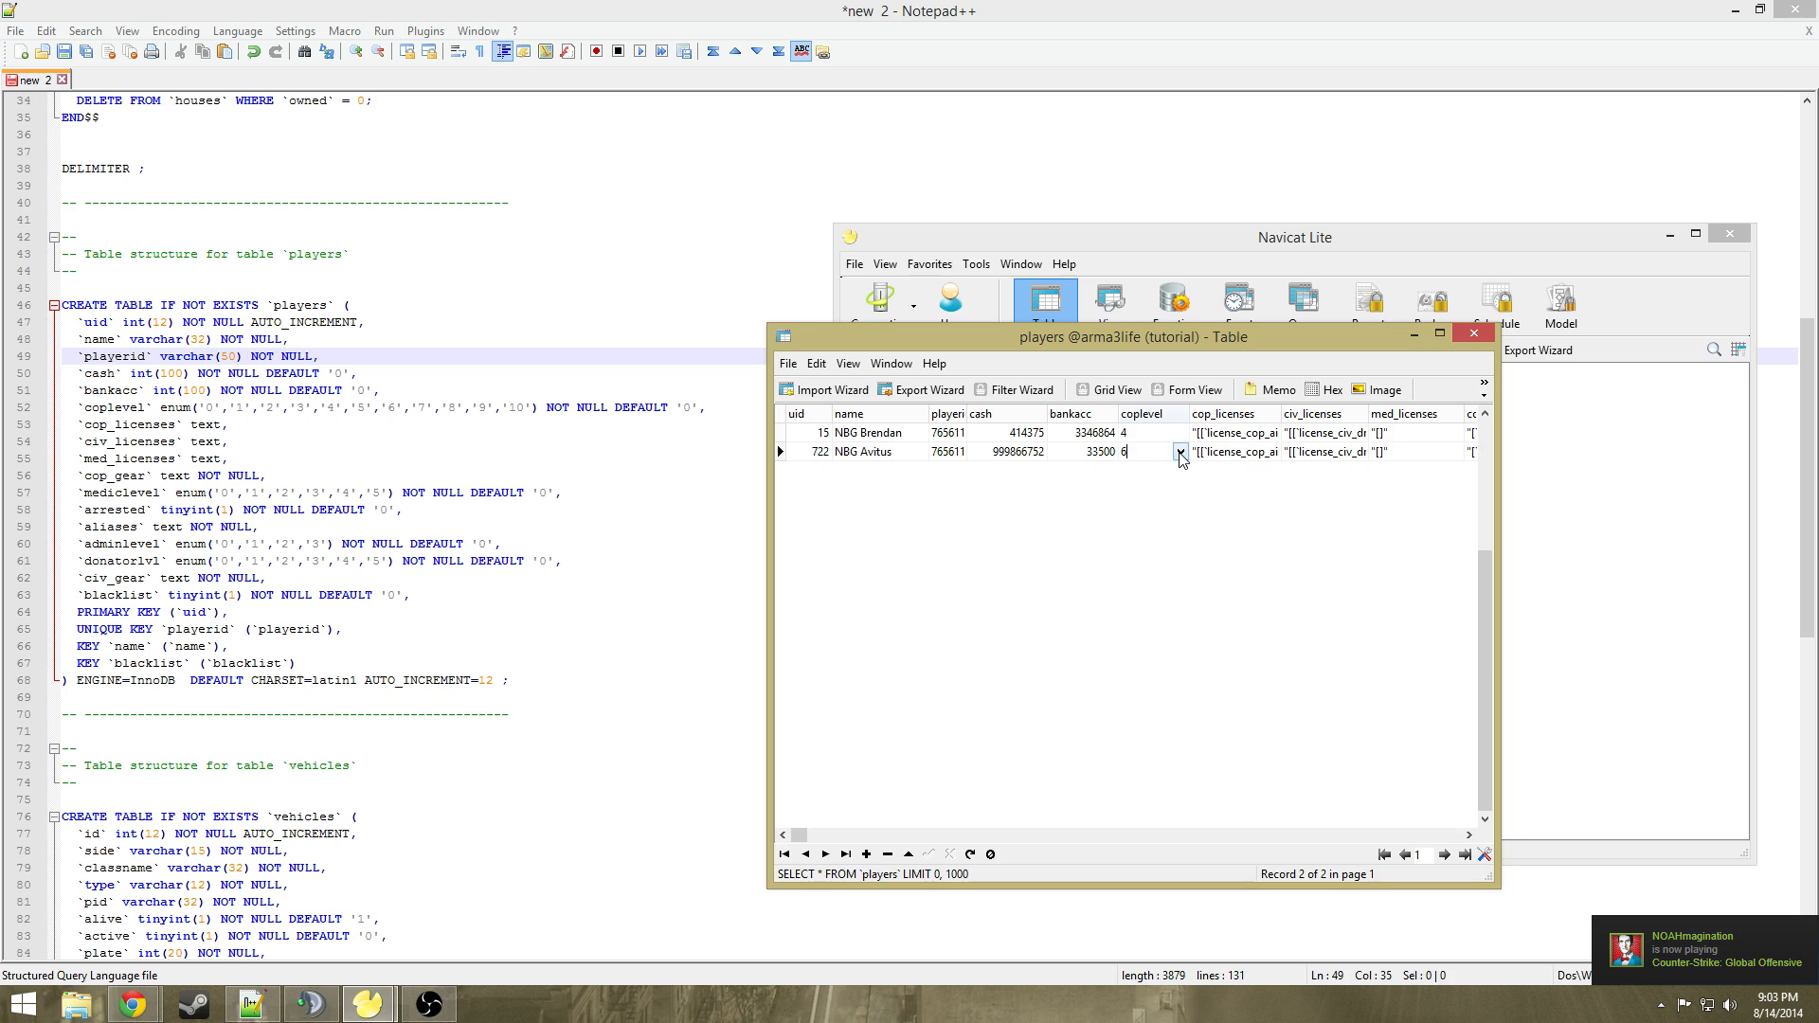
pyautogui.click(1182, 453)
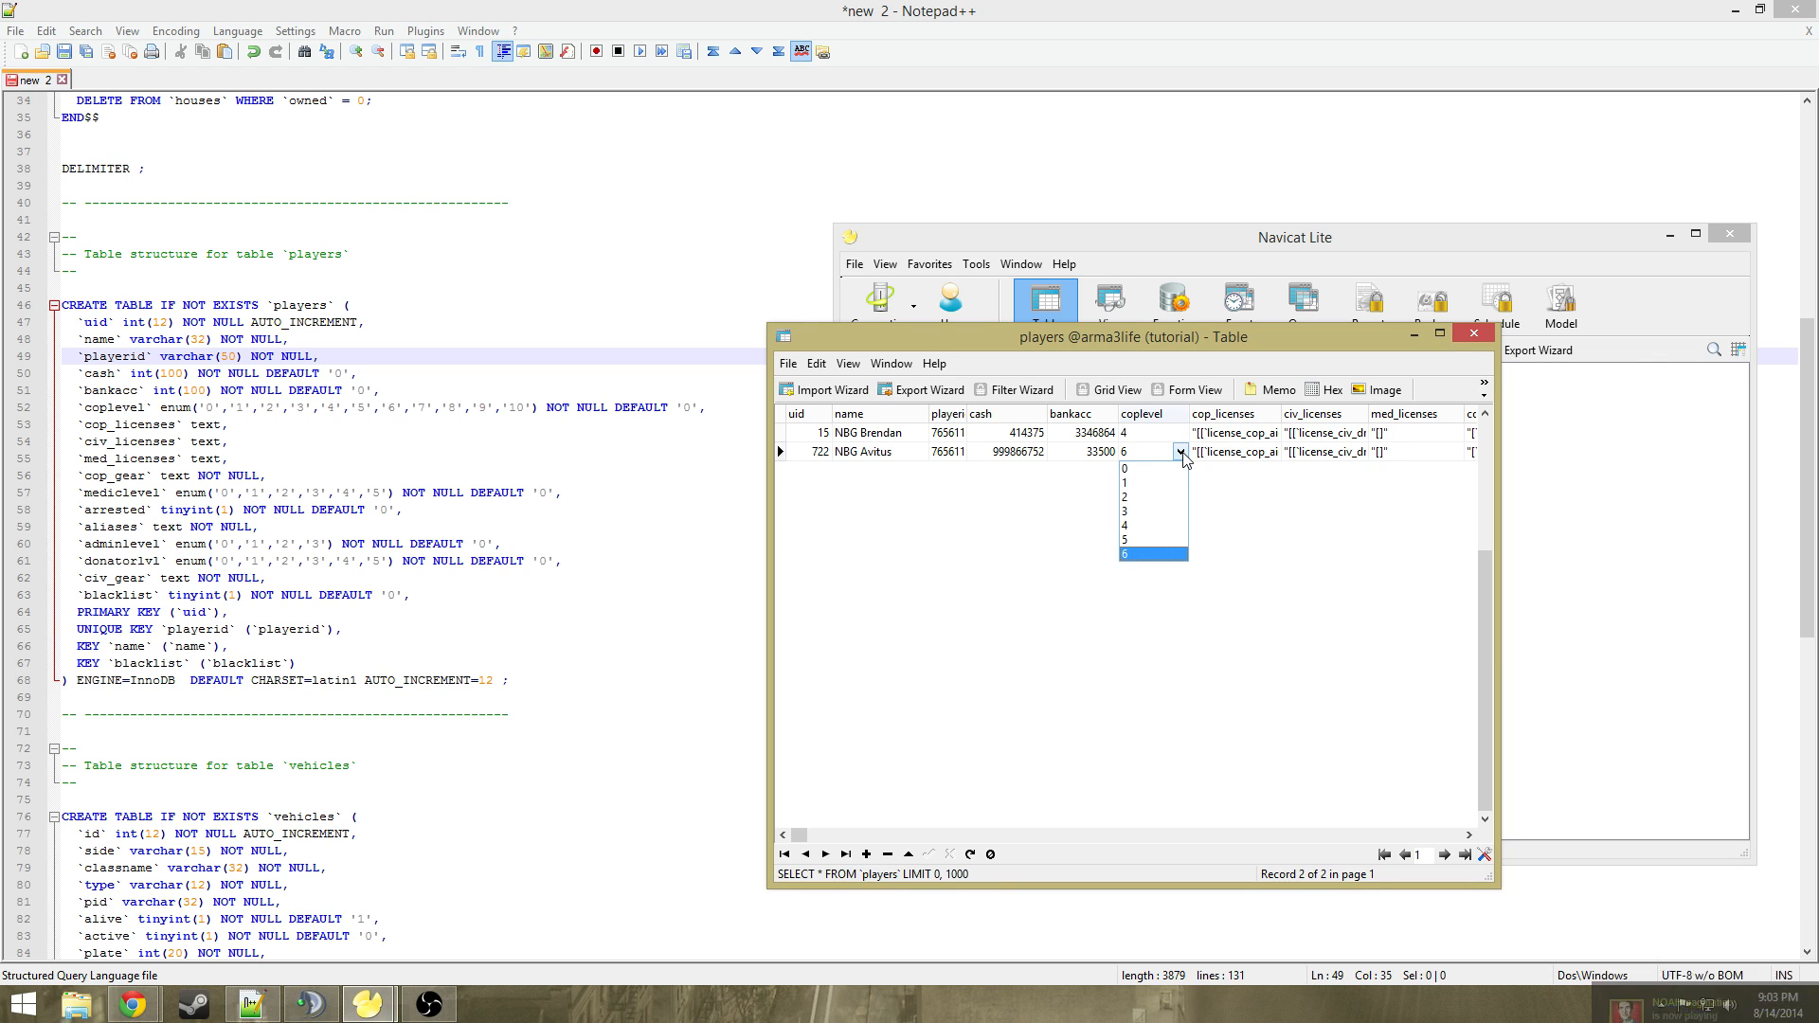
pyautogui.click(1182, 455)
pyautogui.click(1180, 453)
pyautogui.click(1180, 453)
pyautogui.click(1179, 453)
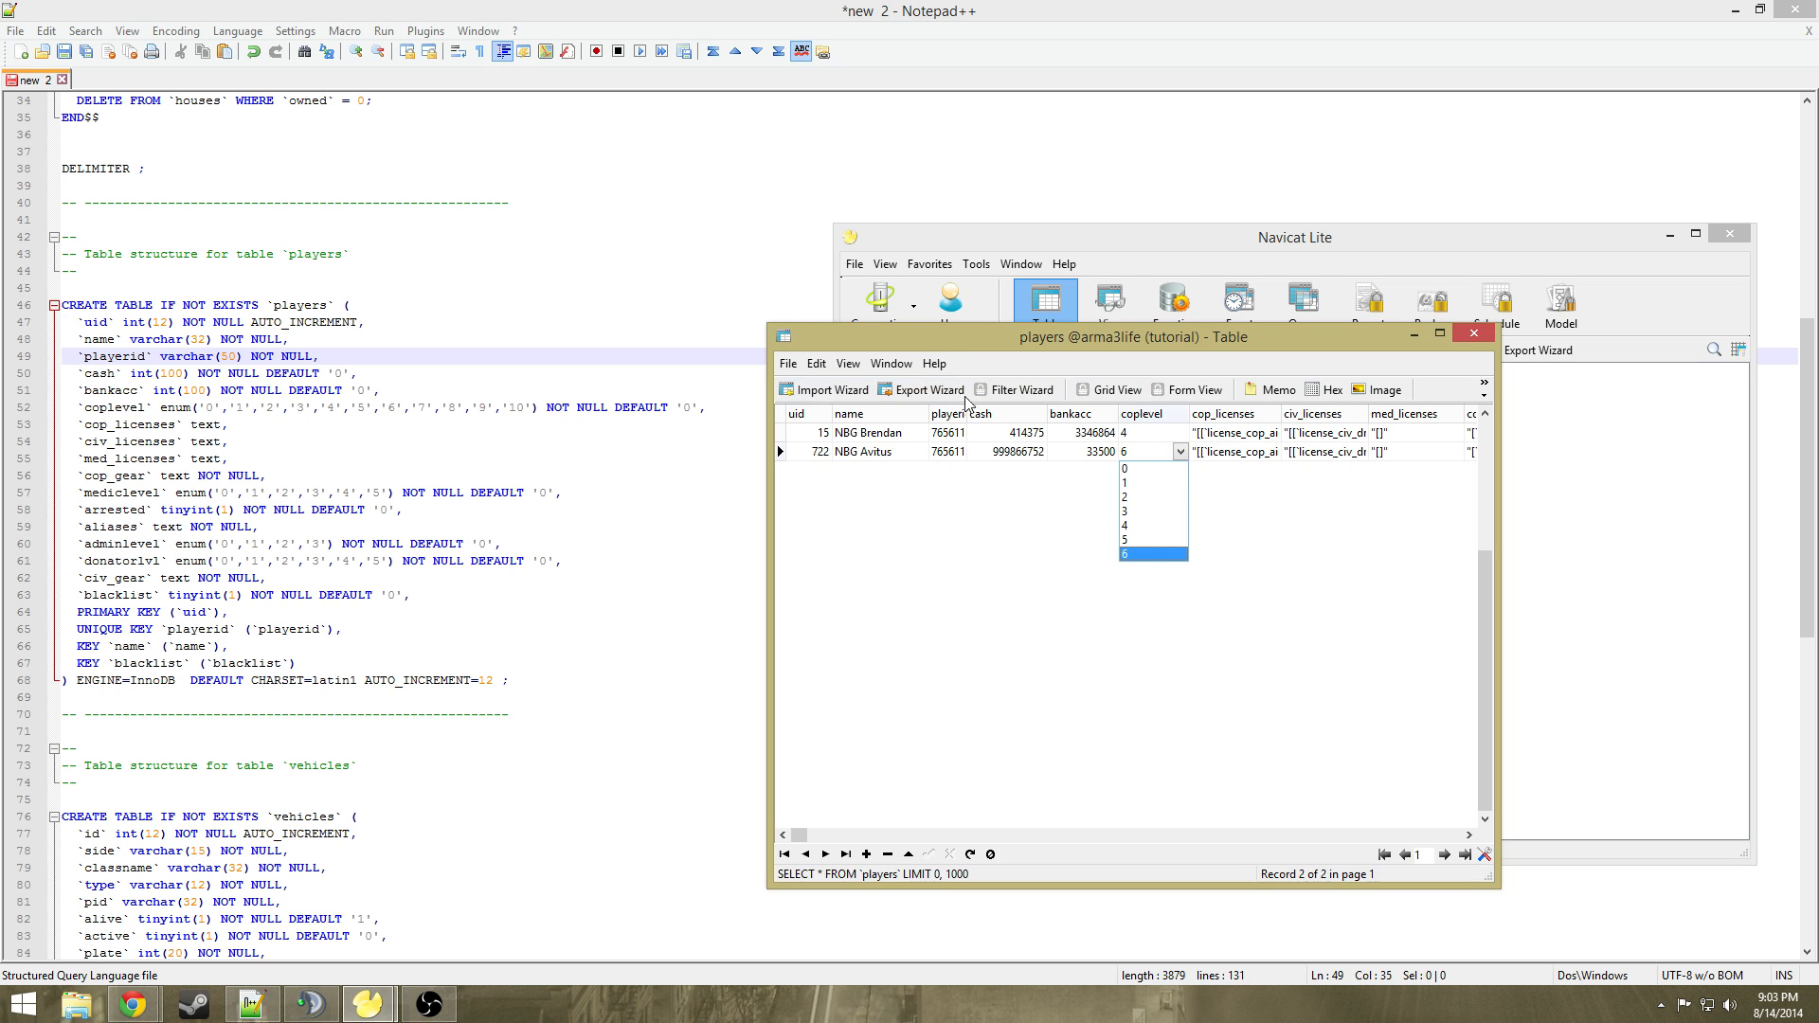
pyautogui.click(1473, 333)
pyautogui.click(1473, 333)
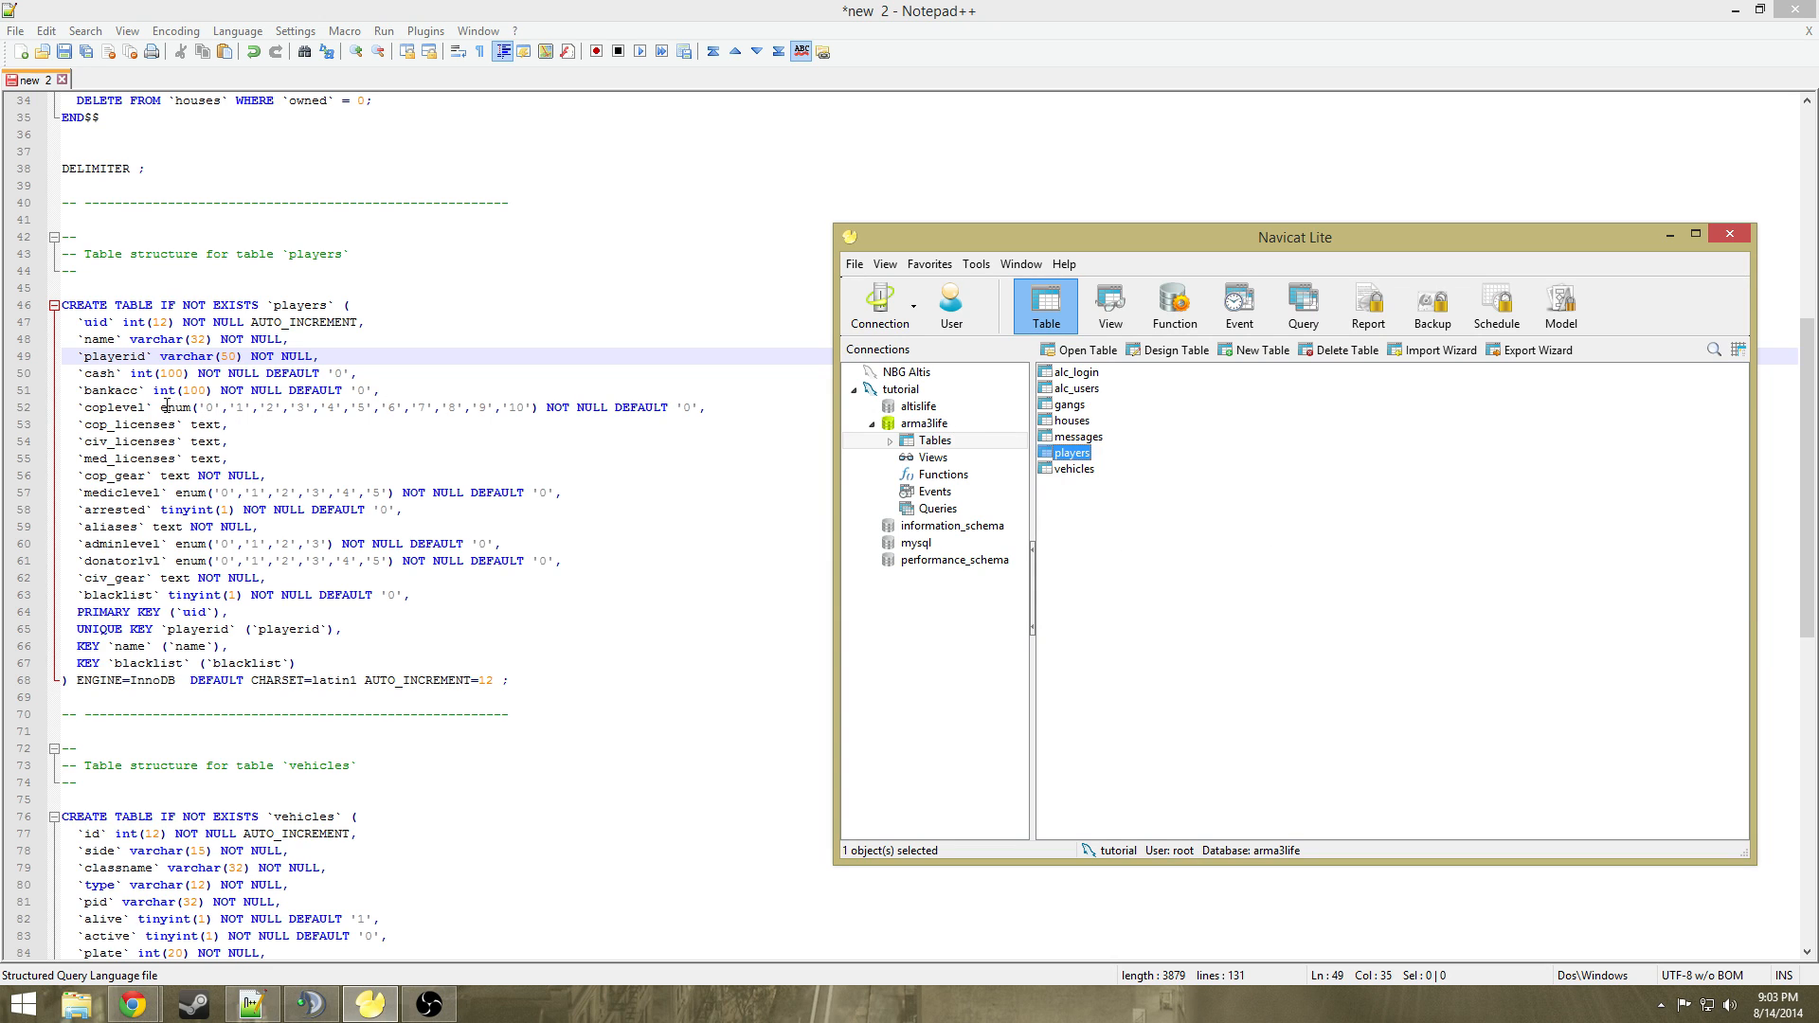
pyautogui.click(1072, 453)
pyautogui.press('Delete')
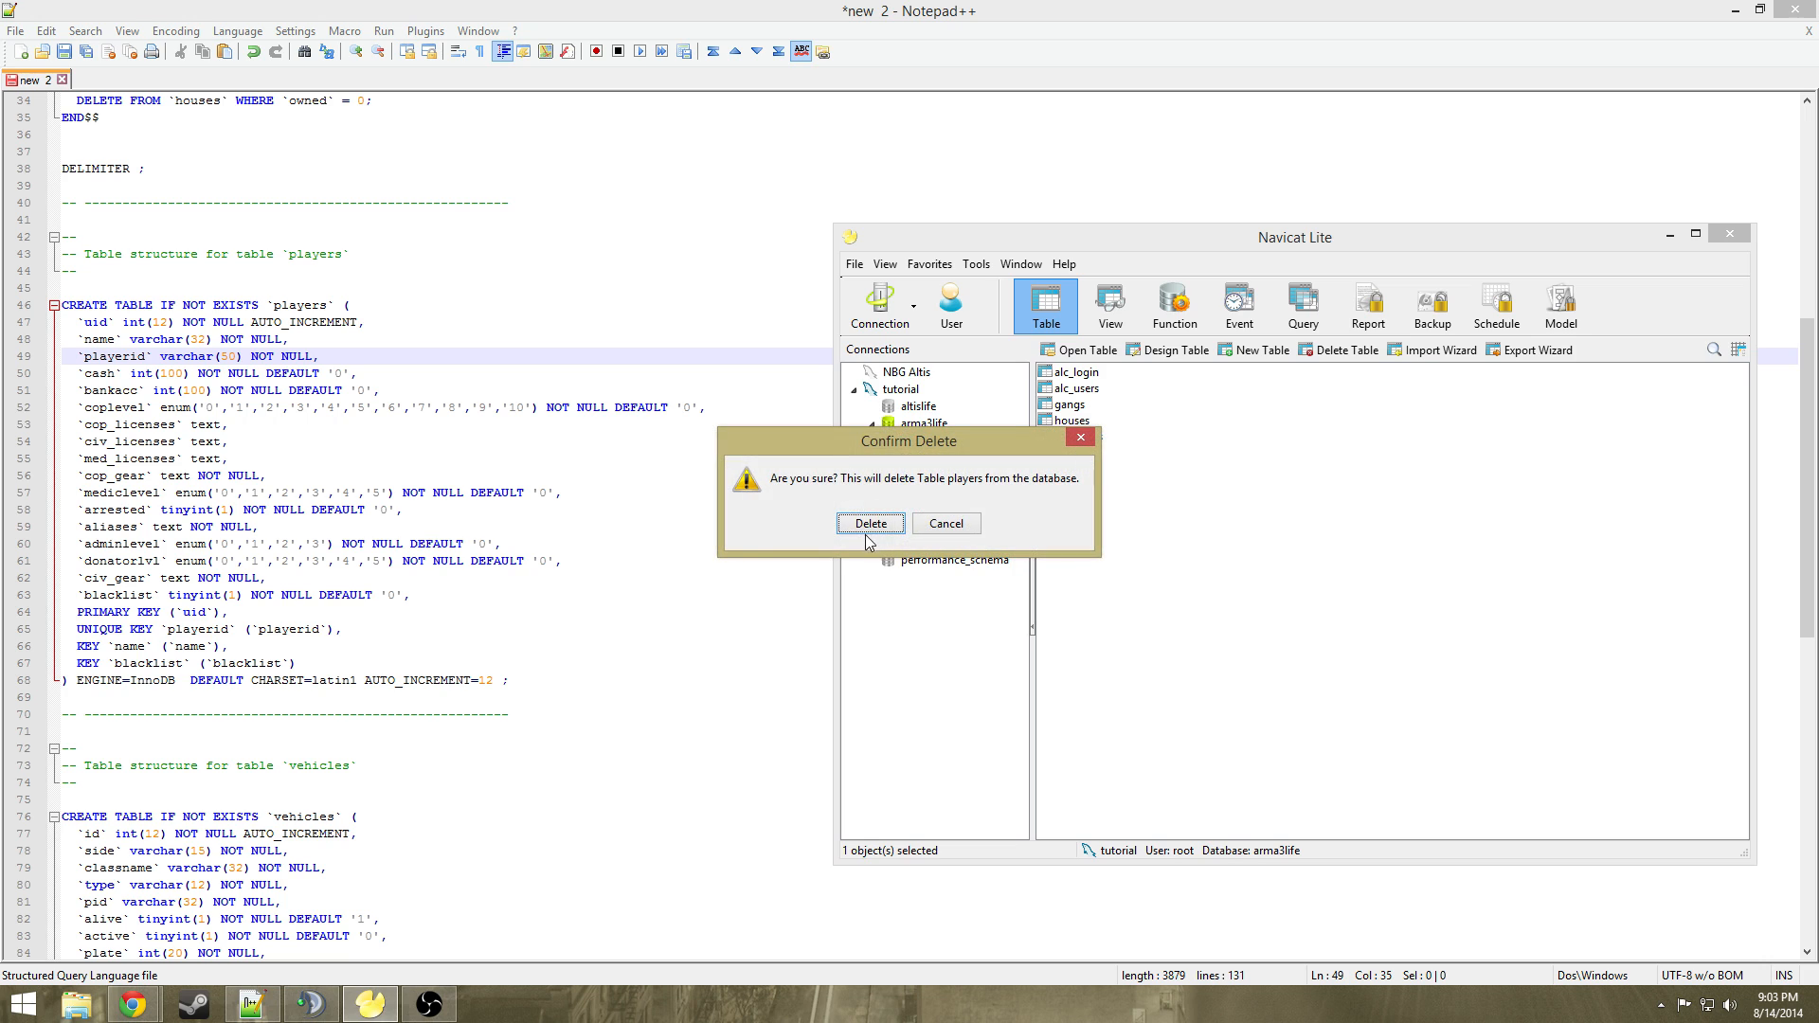
pyautogui.click(929, 529)
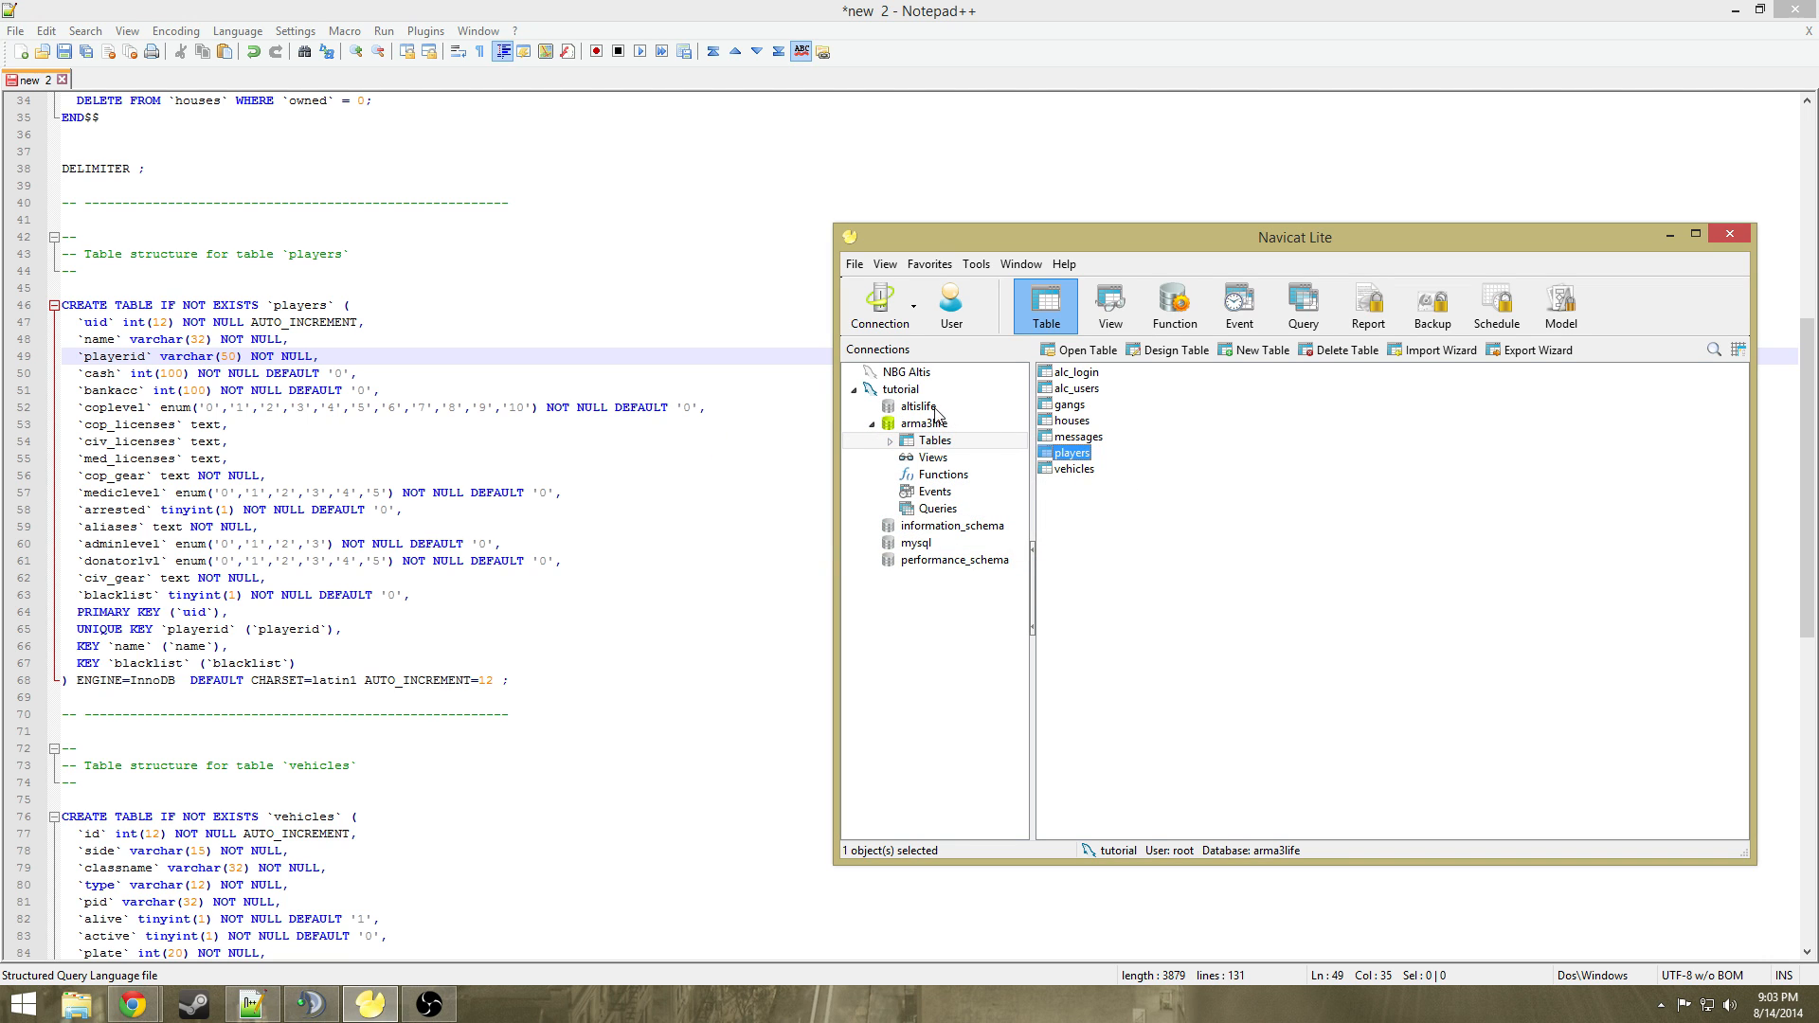
# View the tutorial connection's properties and close them without changes
pyautogui.rightClick(912, 389)
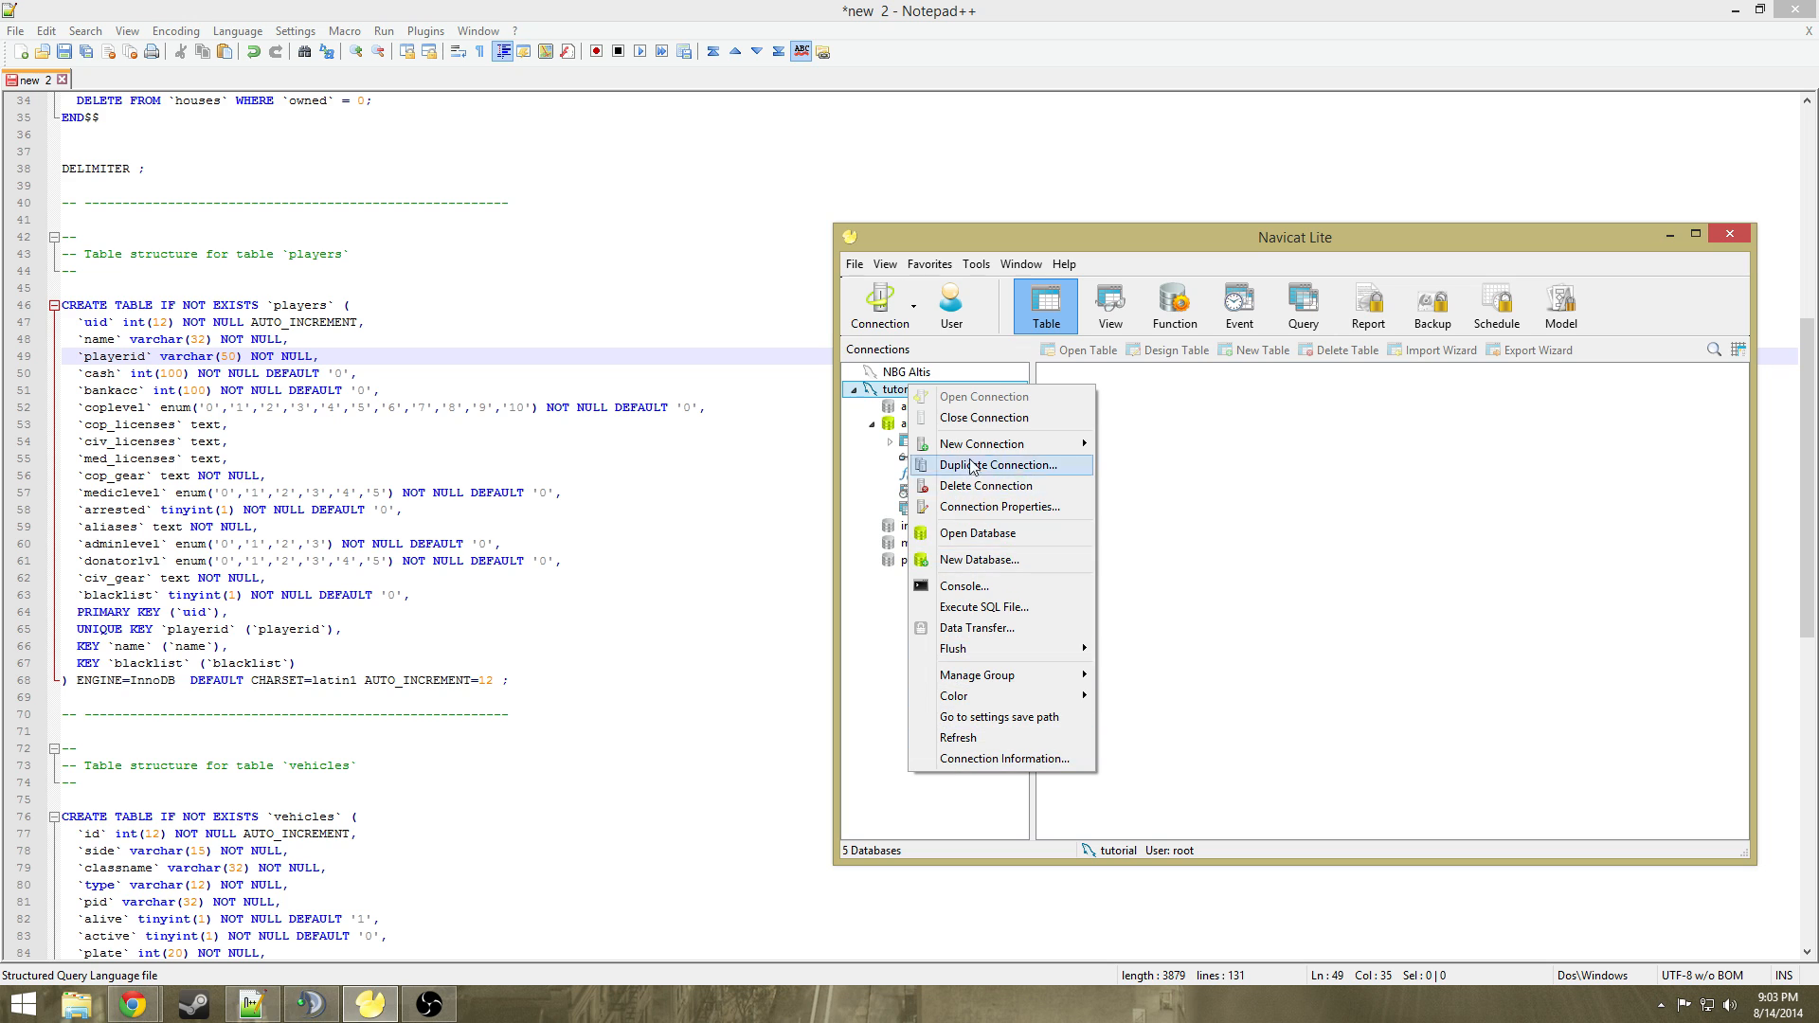
pyautogui.click(995, 507)
pyautogui.click(872, 522)
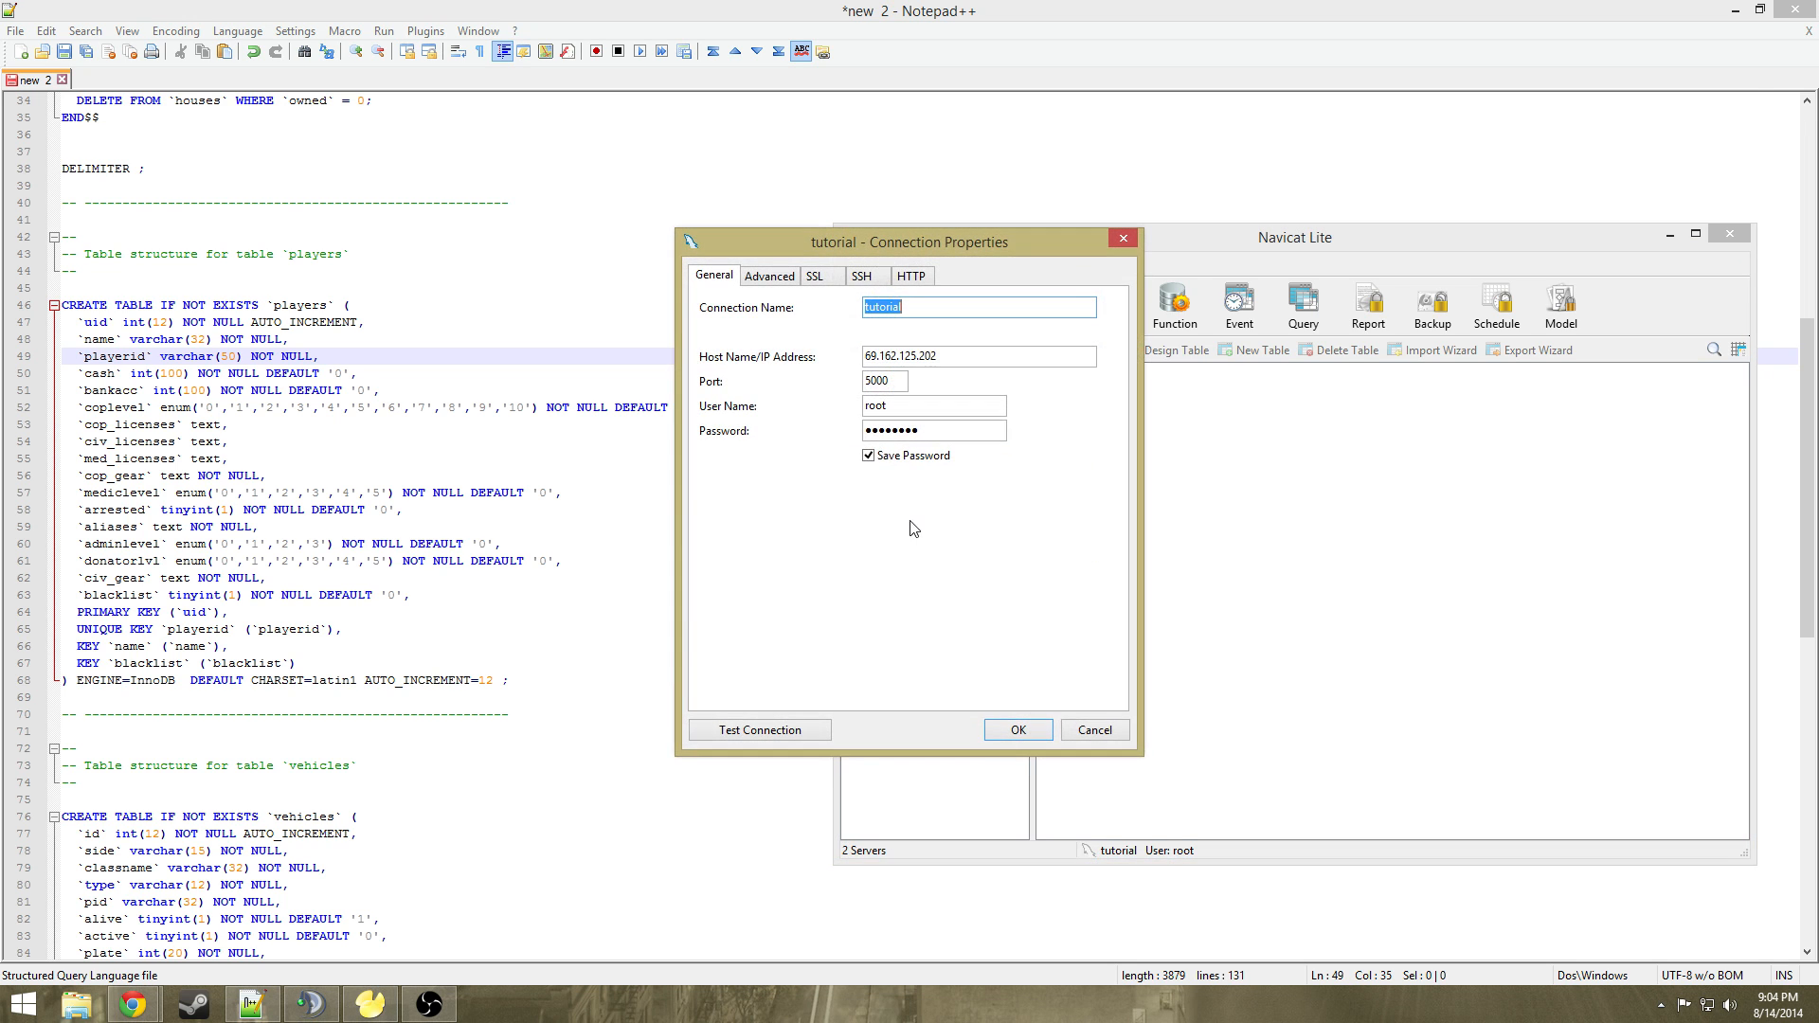
pyautogui.click(1099, 730)
# Reopen the arma3life database through the tutorial connection and delete its players table
pyautogui.rightClick(900, 392)
pyautogui.click(957, 407)
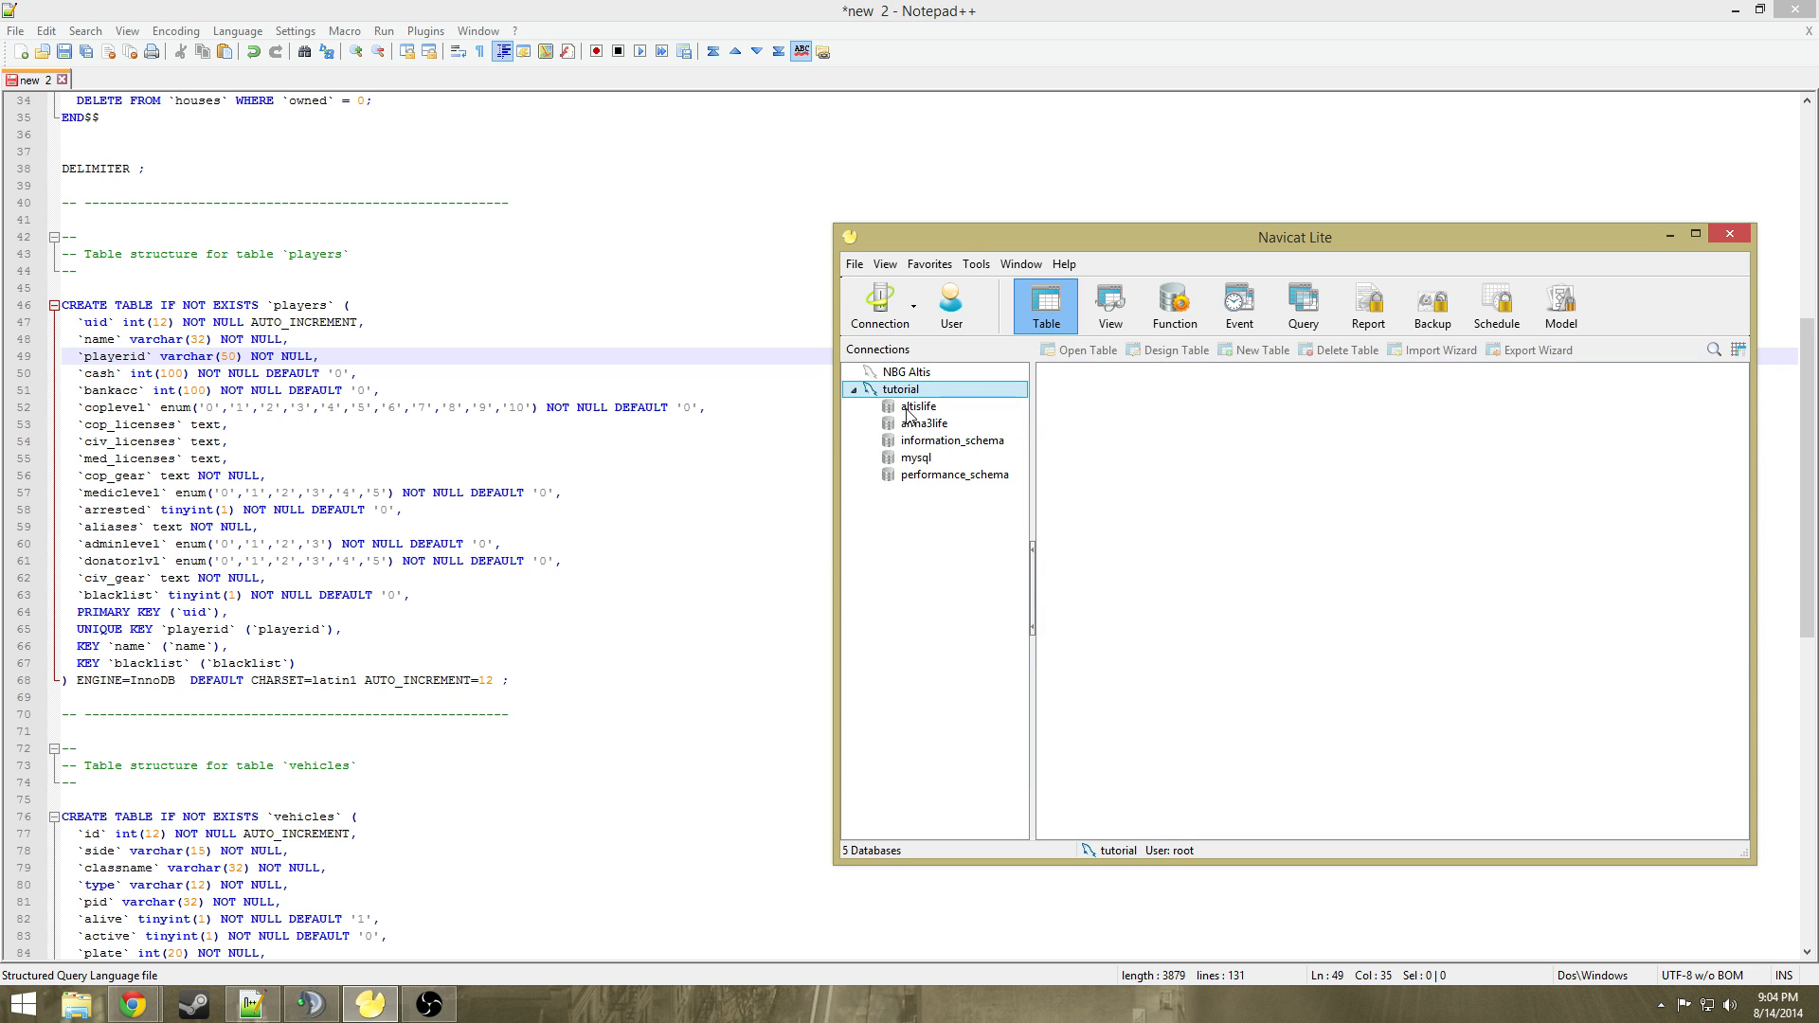
pyautogui.rightClick(905, 423)
pyautogui.click(938, 434)
pyautogui.click(1079, 456)
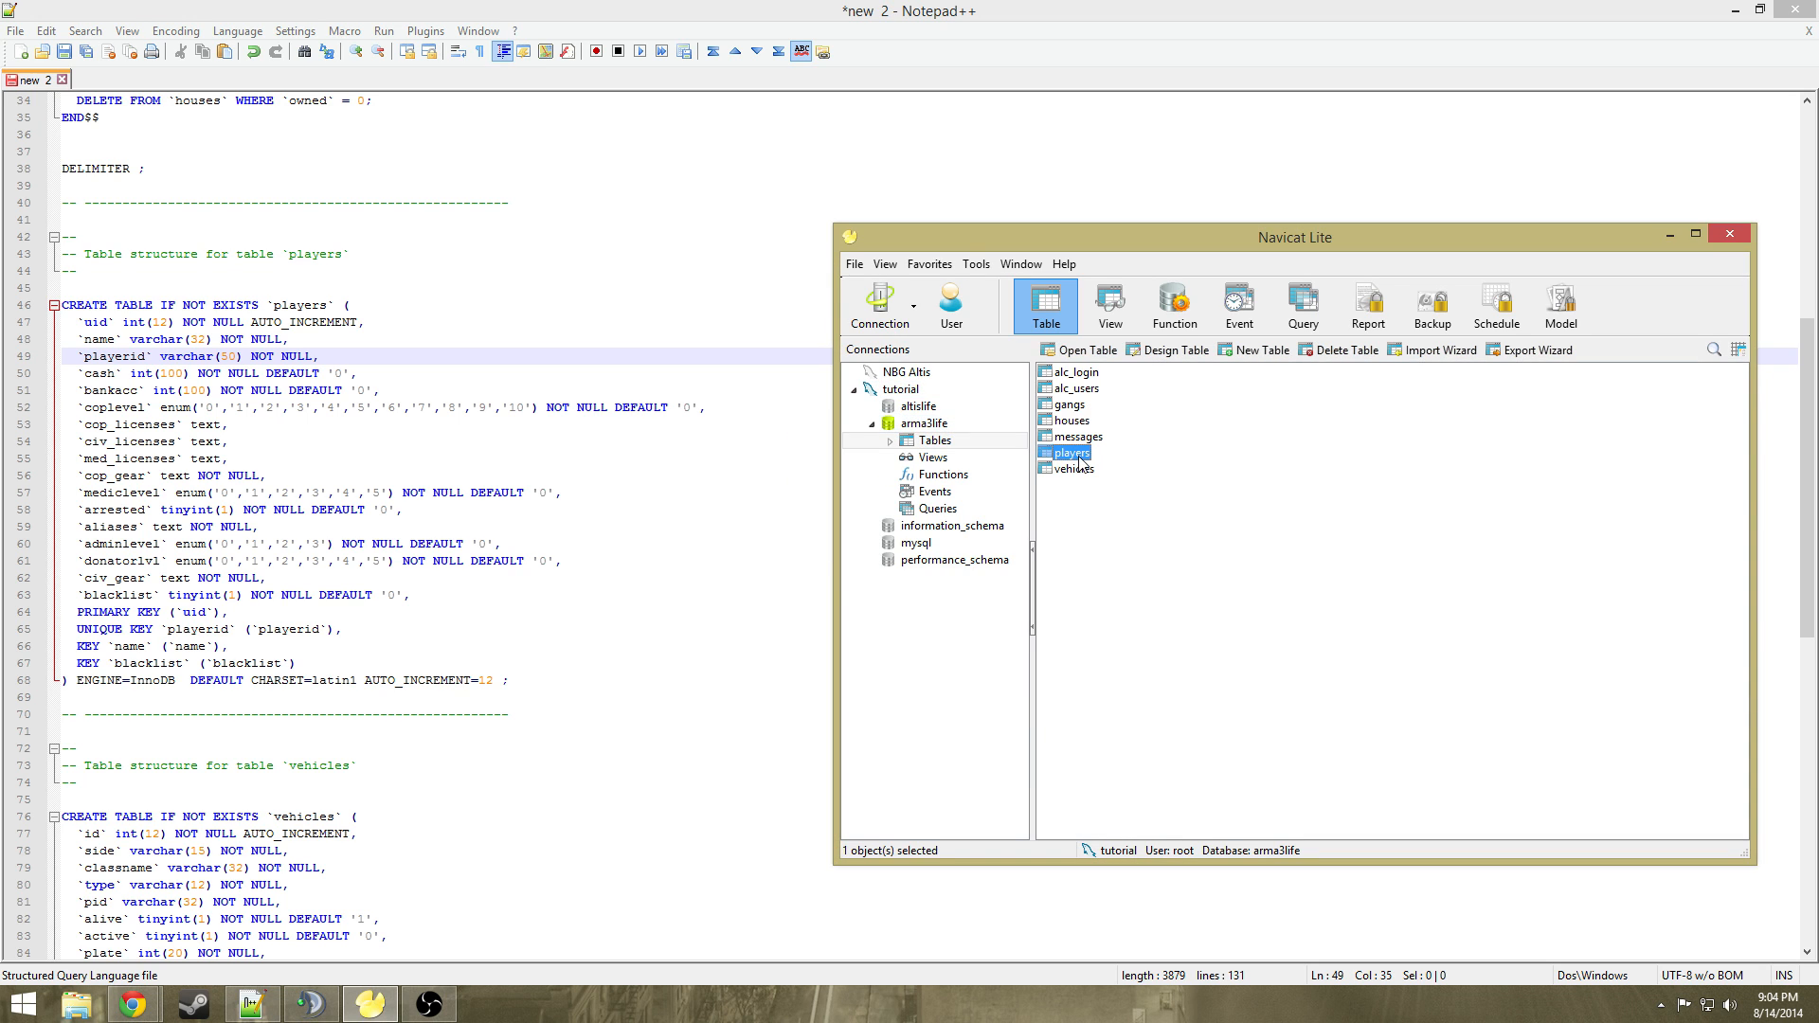
pyautogui.press('Delete')
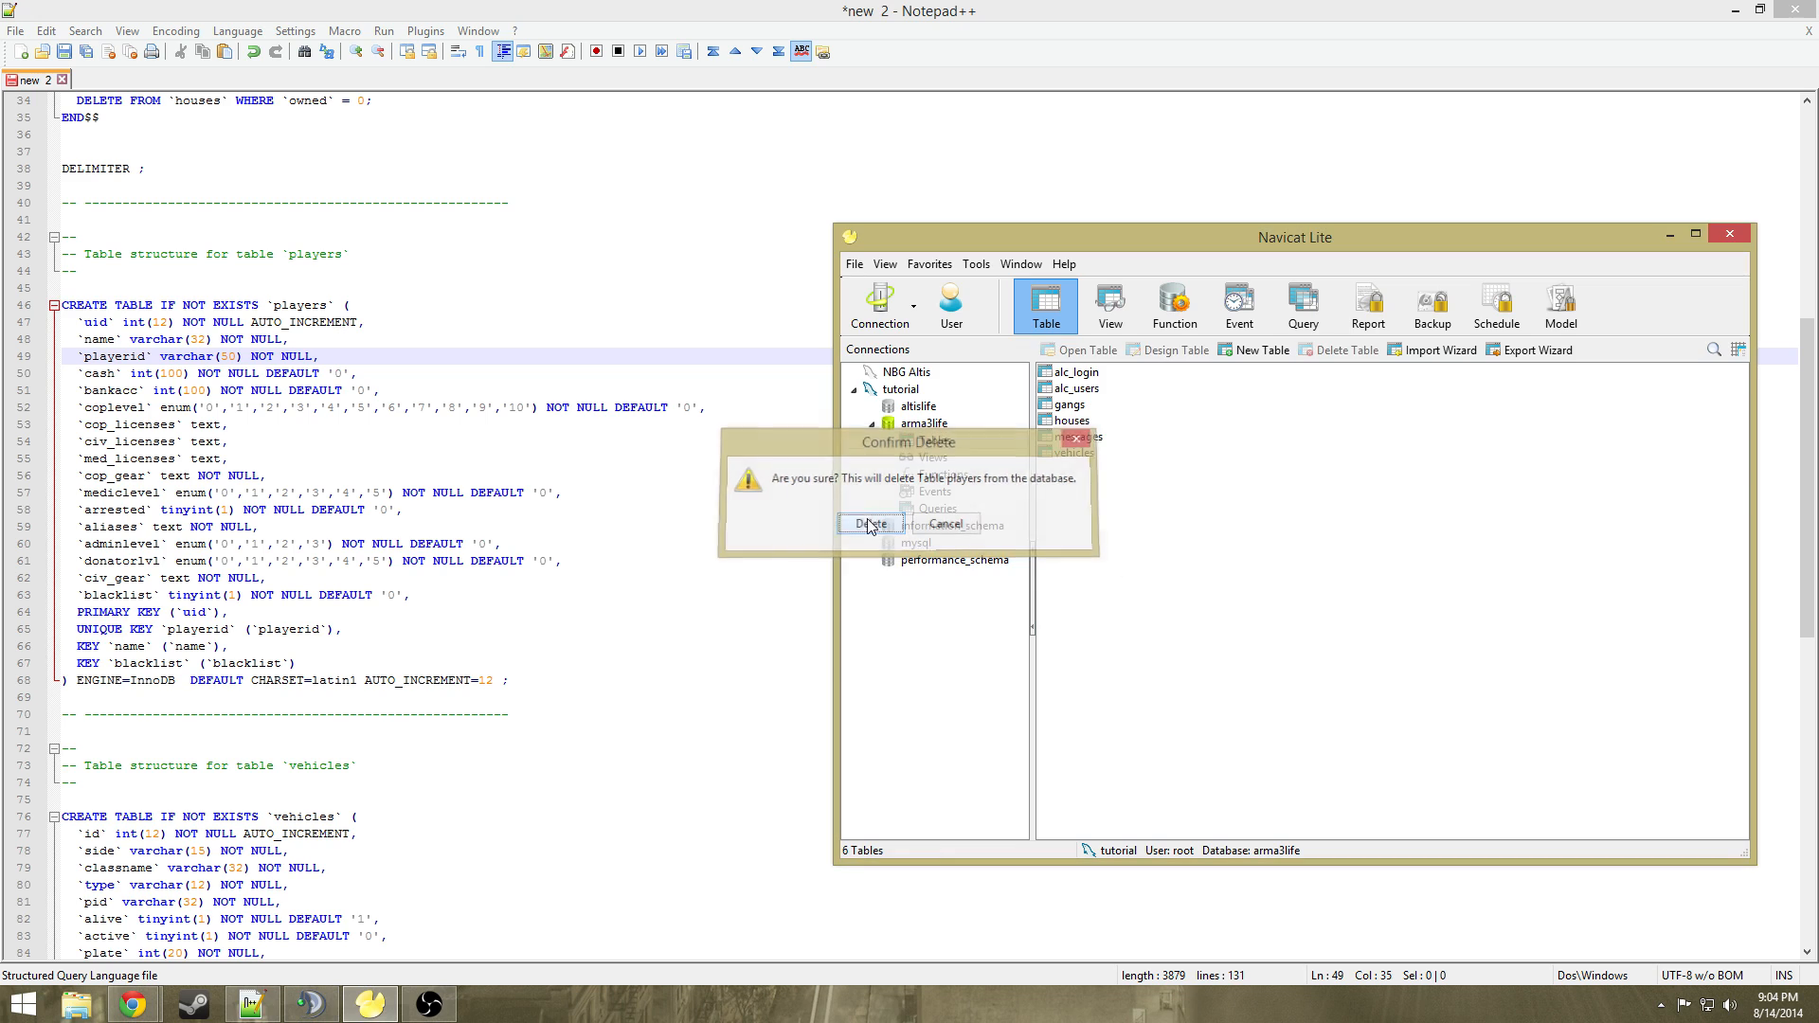
pyautogui.click(870, 524)
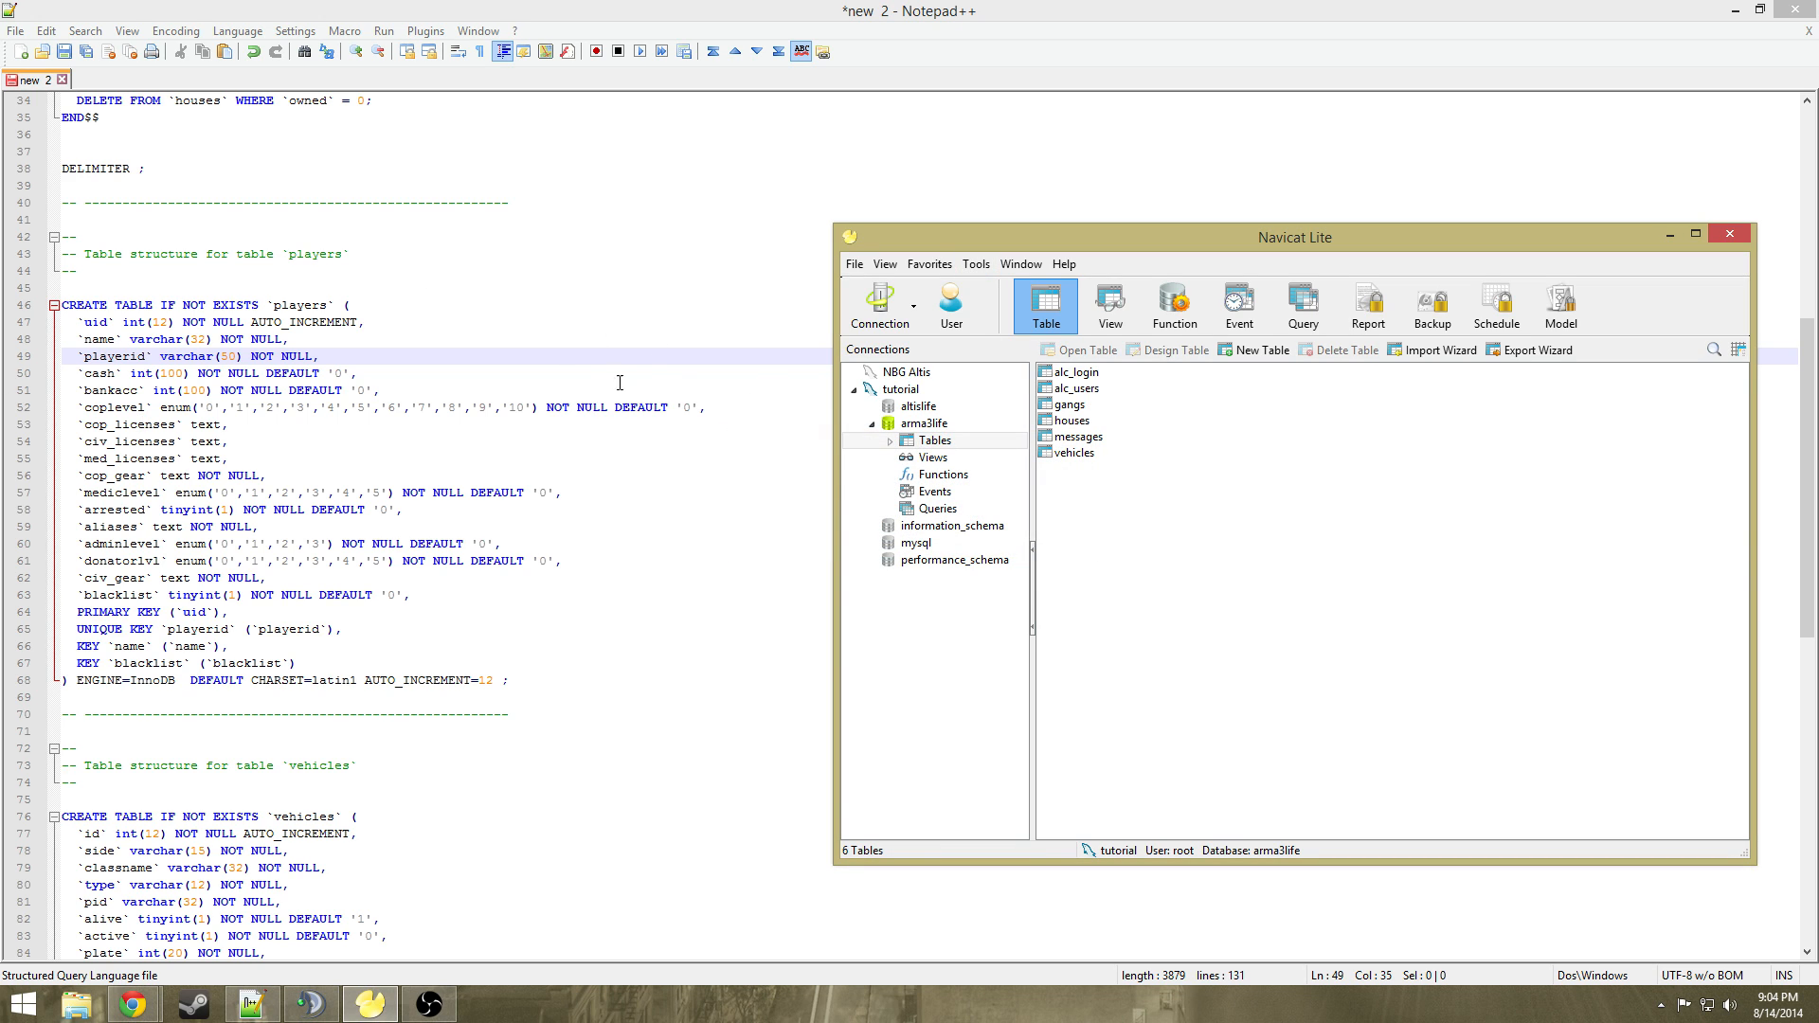
# Return to the SQL script in Notepad++ and locate the coplevel line in the players table definition
pyautogui.click(649, 361)
pyautogui.click(198, 406)
pyautogui.click(130, 407)
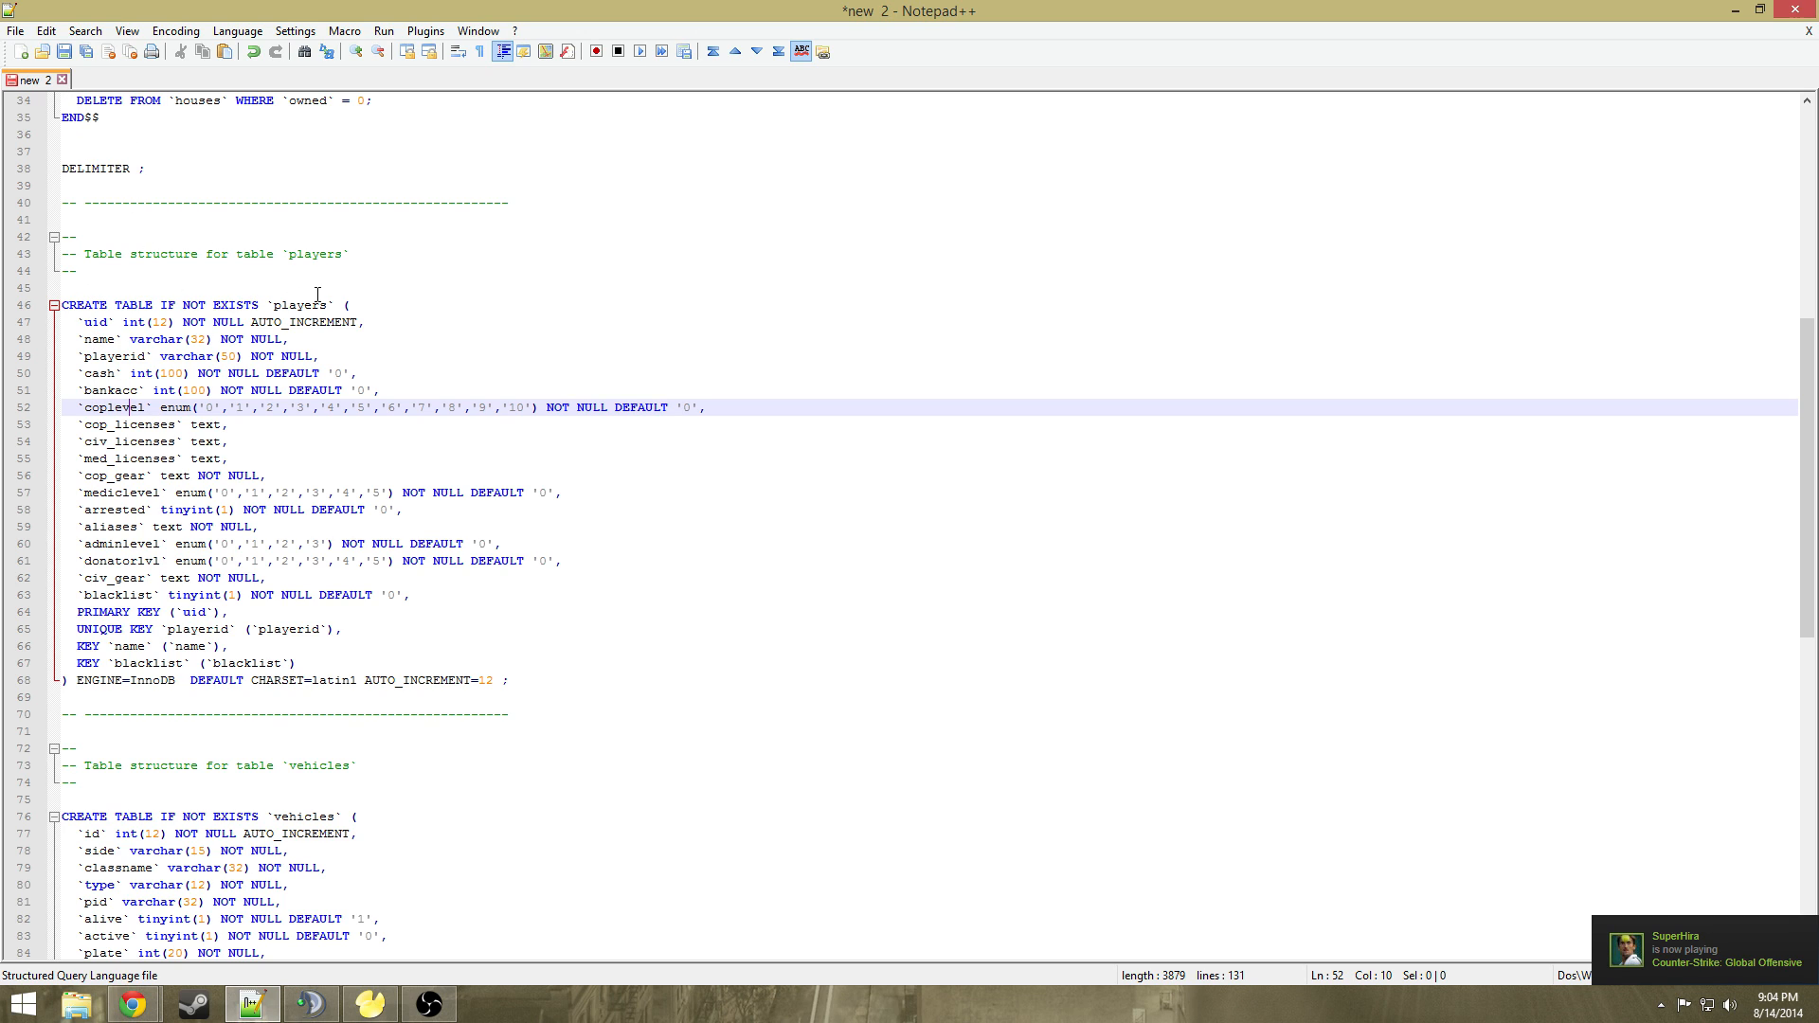
# Review the coplevel enum values up to 10 and select the whole CREATE TABLE statement for the players table
pyautogui.click(92, 404)
pyautogui.click(153, 408)
pyautogui.click(528, 417)
pyautogui.click(527, 409)
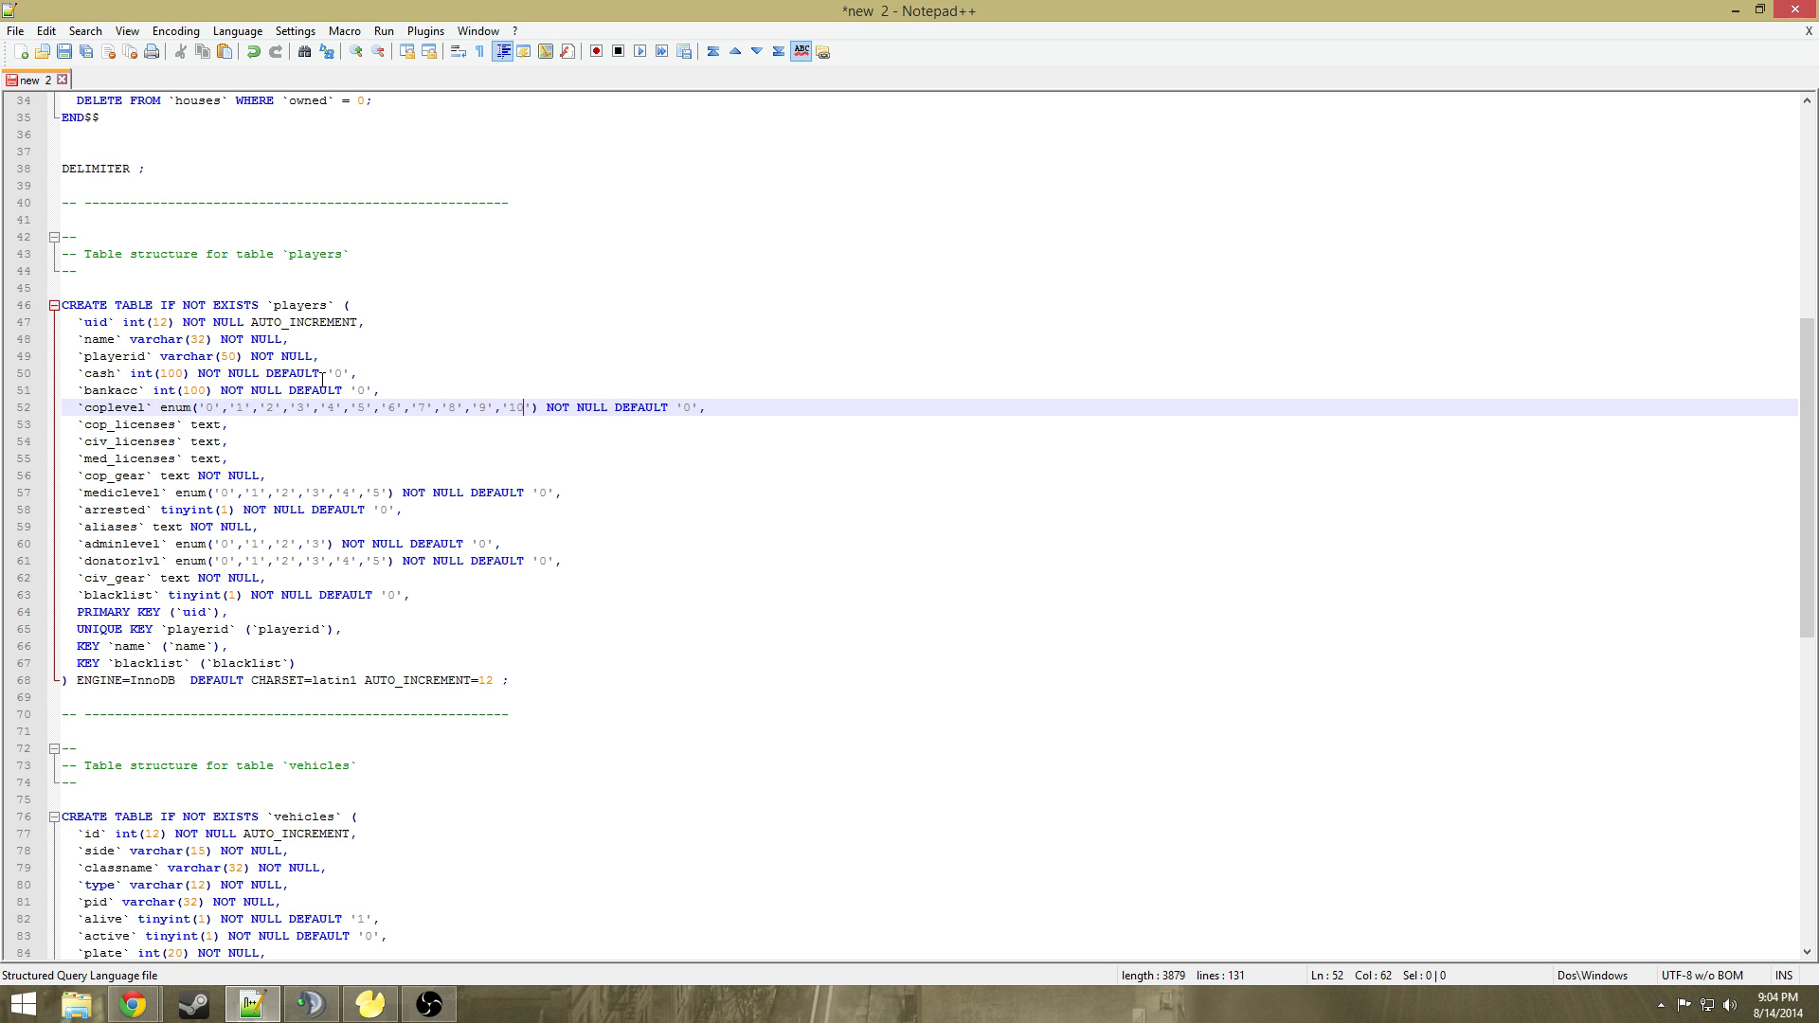
pyautogui.moveTo(65, 301); pyautogui.dragTo(613, 678)
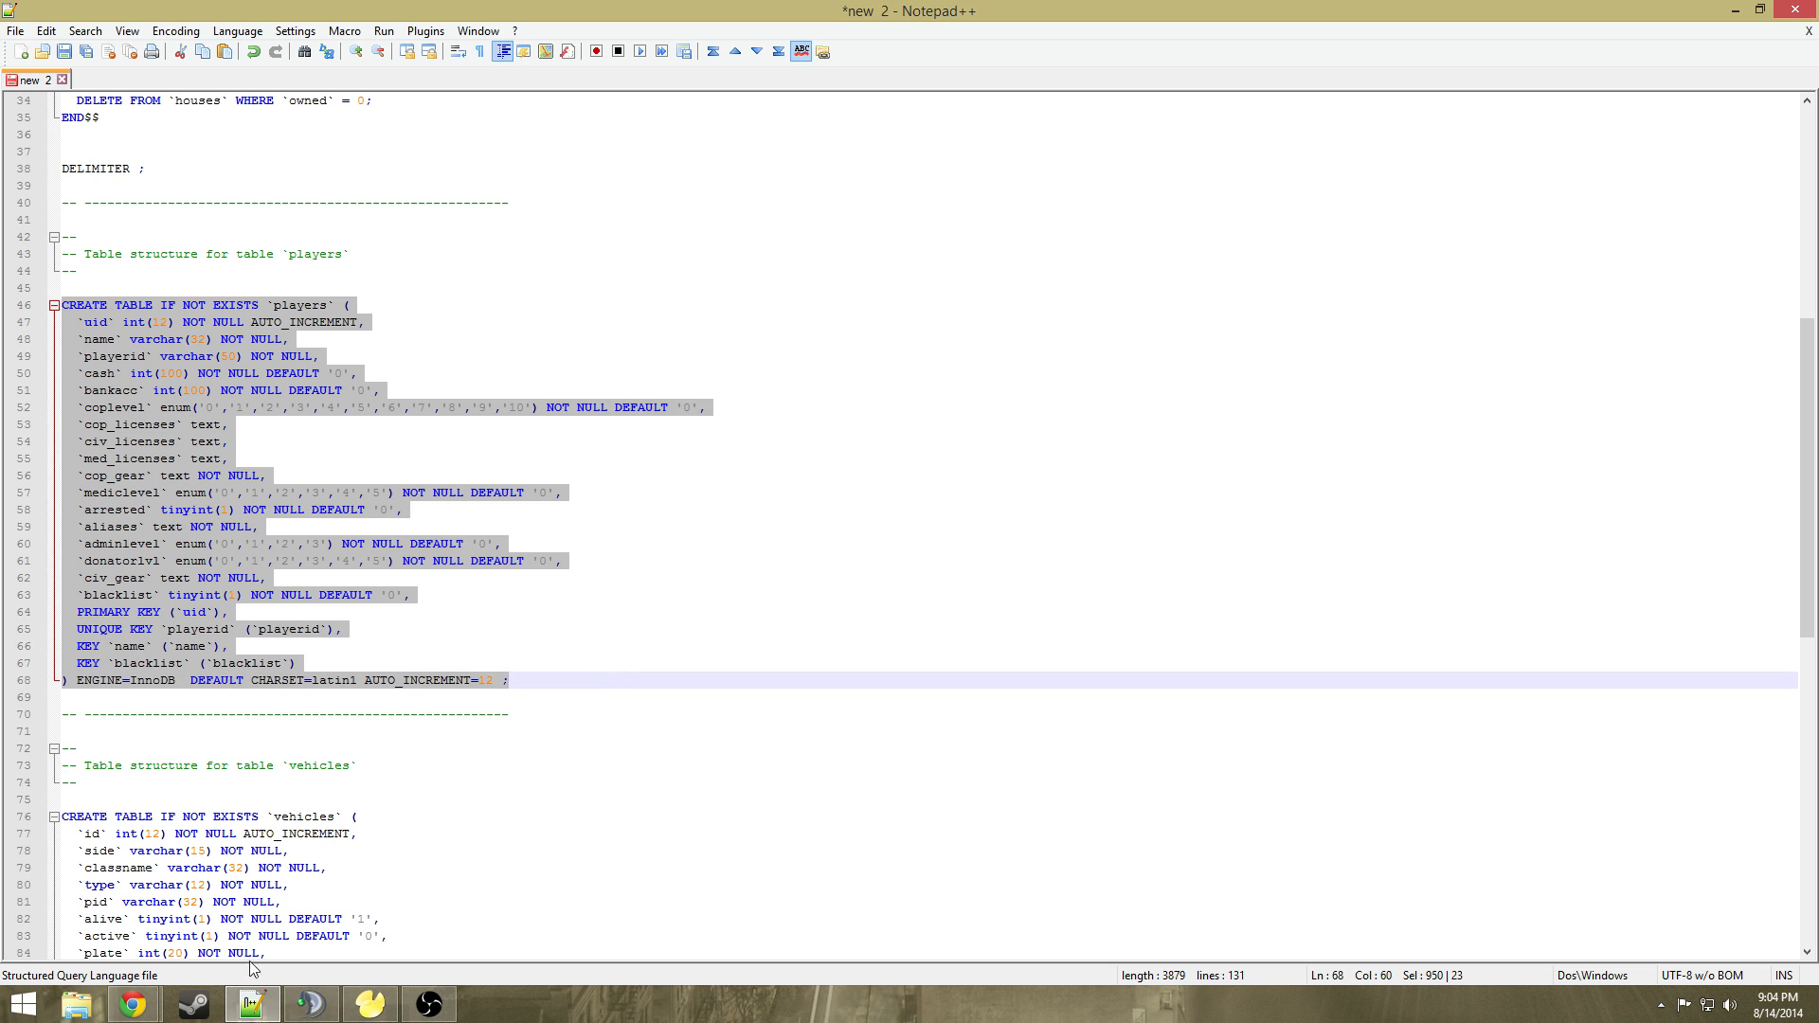
pyautogui.click(369, 1004)
pyautogui.rightClick(954, 442)
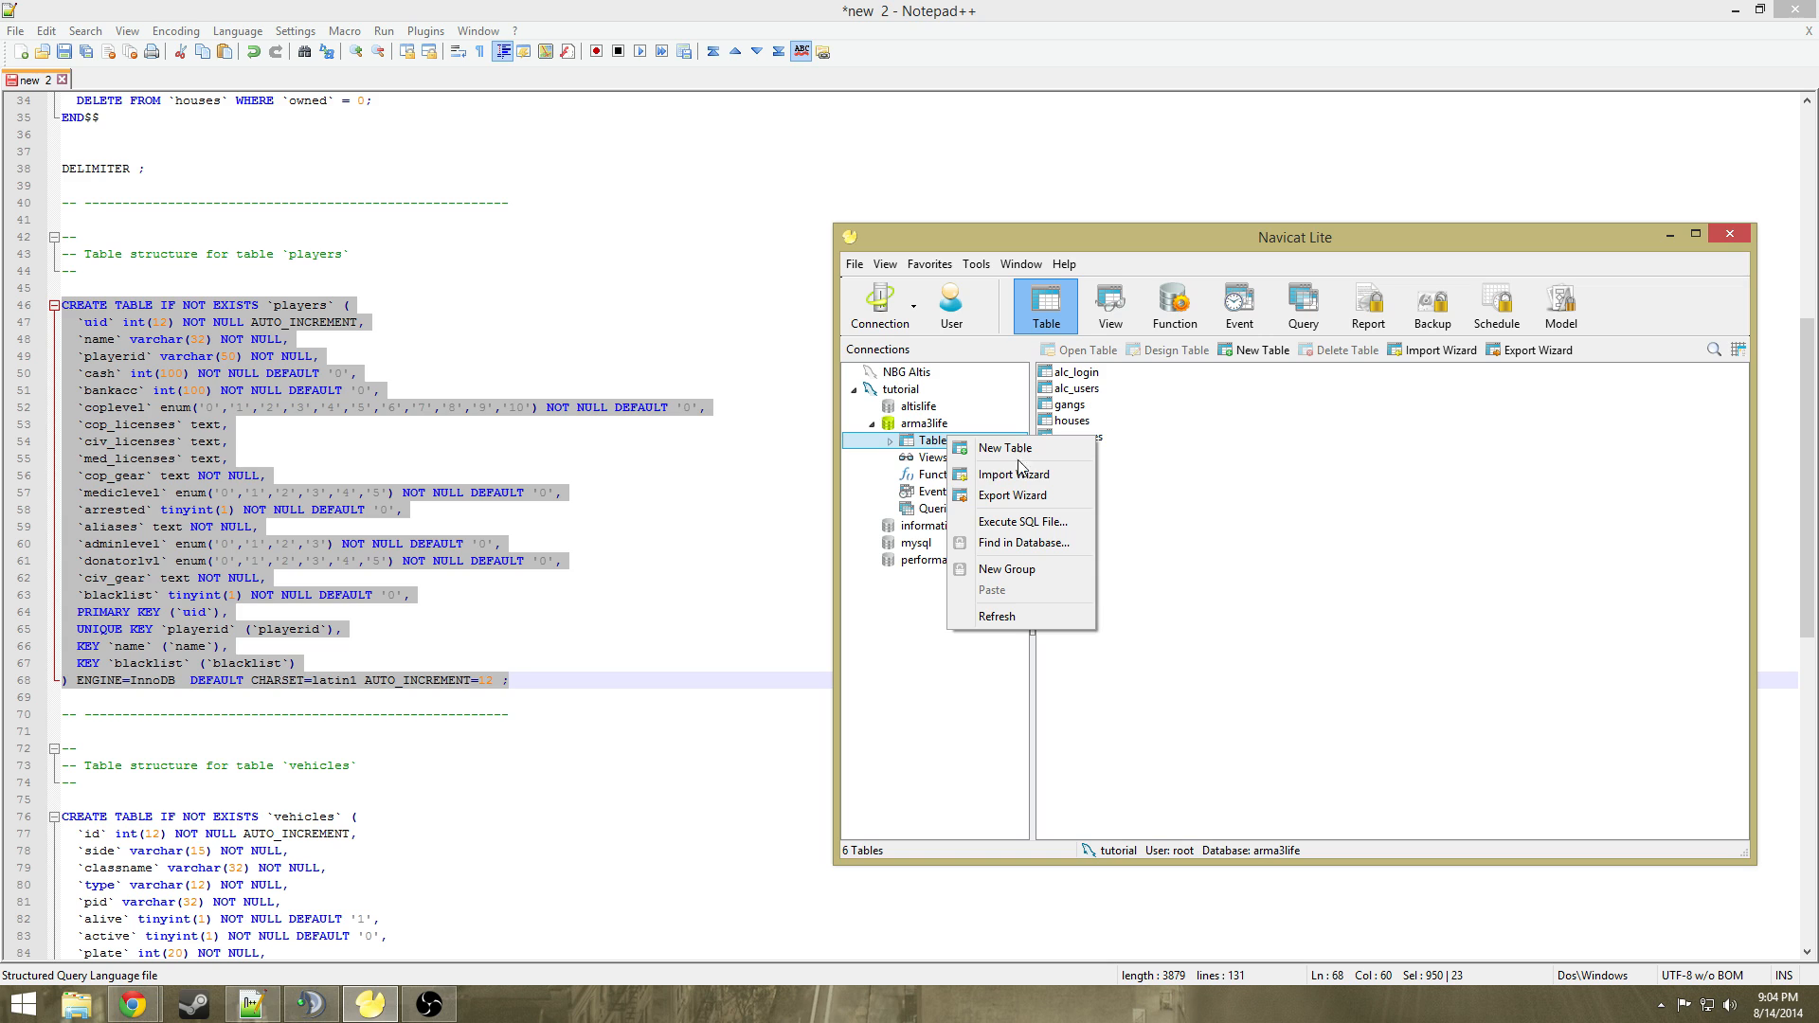
pyautogui.click(1019, 477)
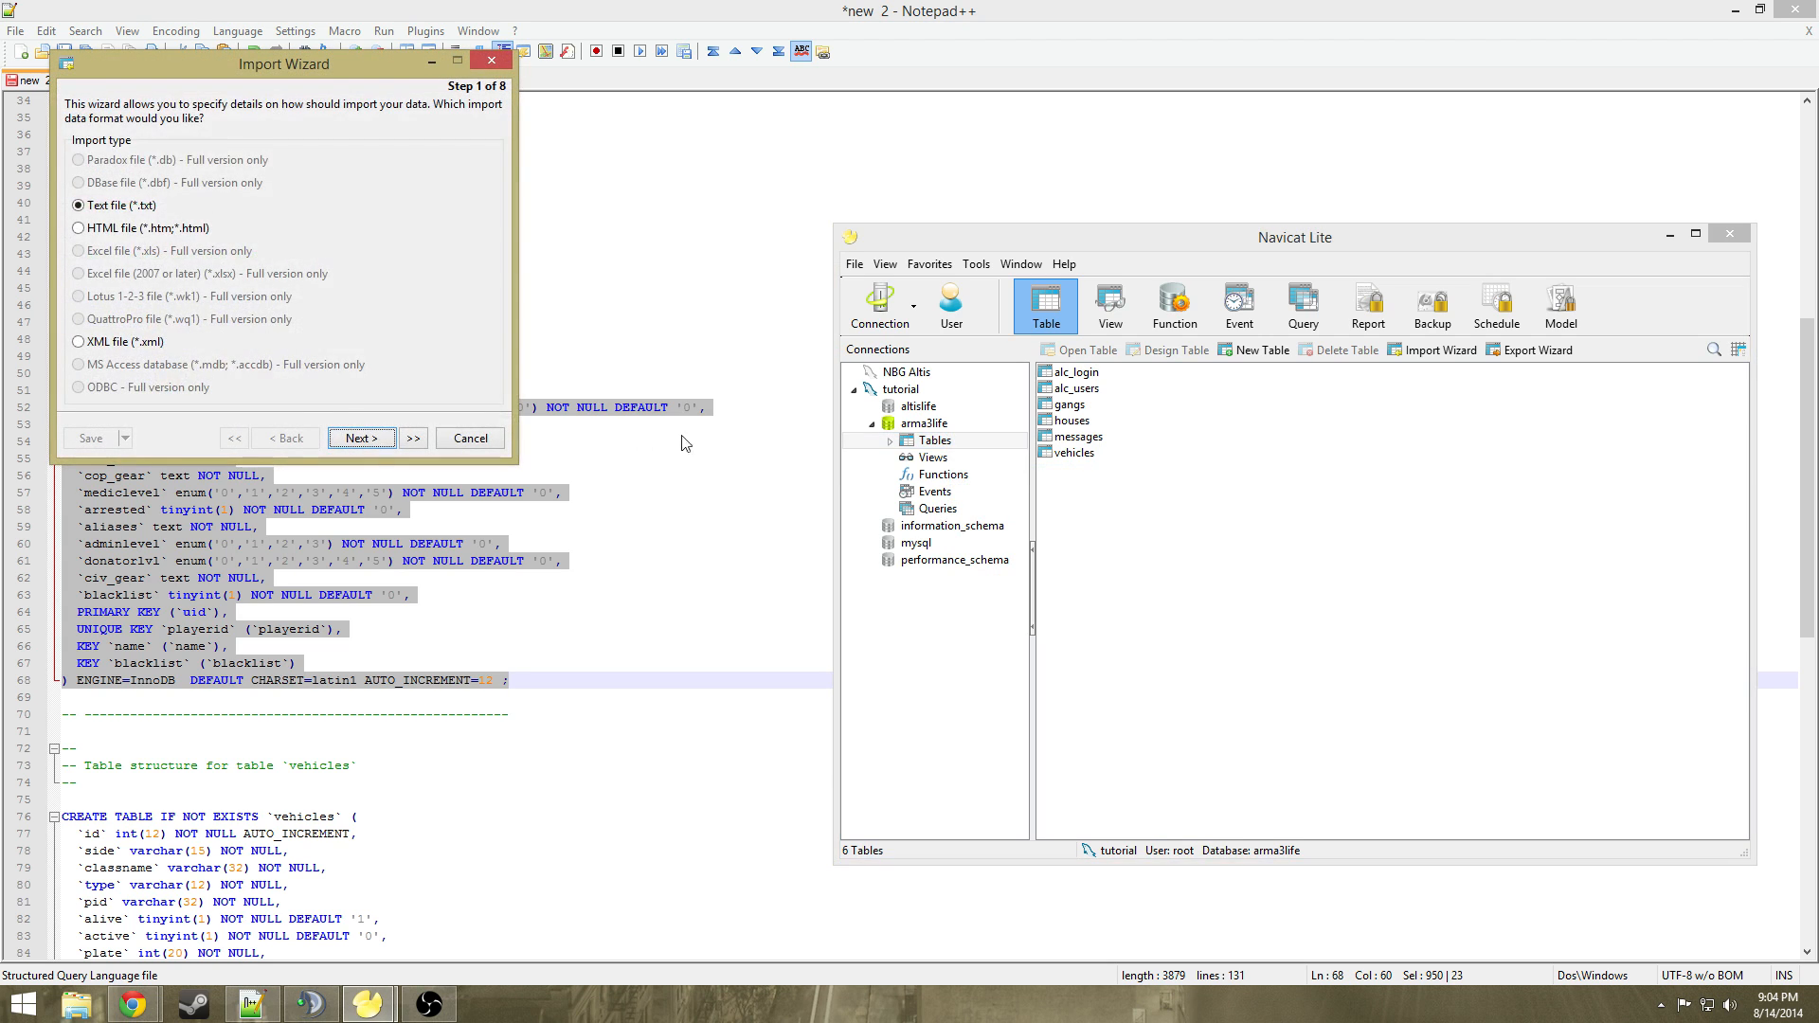
pyautogui.click(375, 446)
pyautogui.click(494, 438)
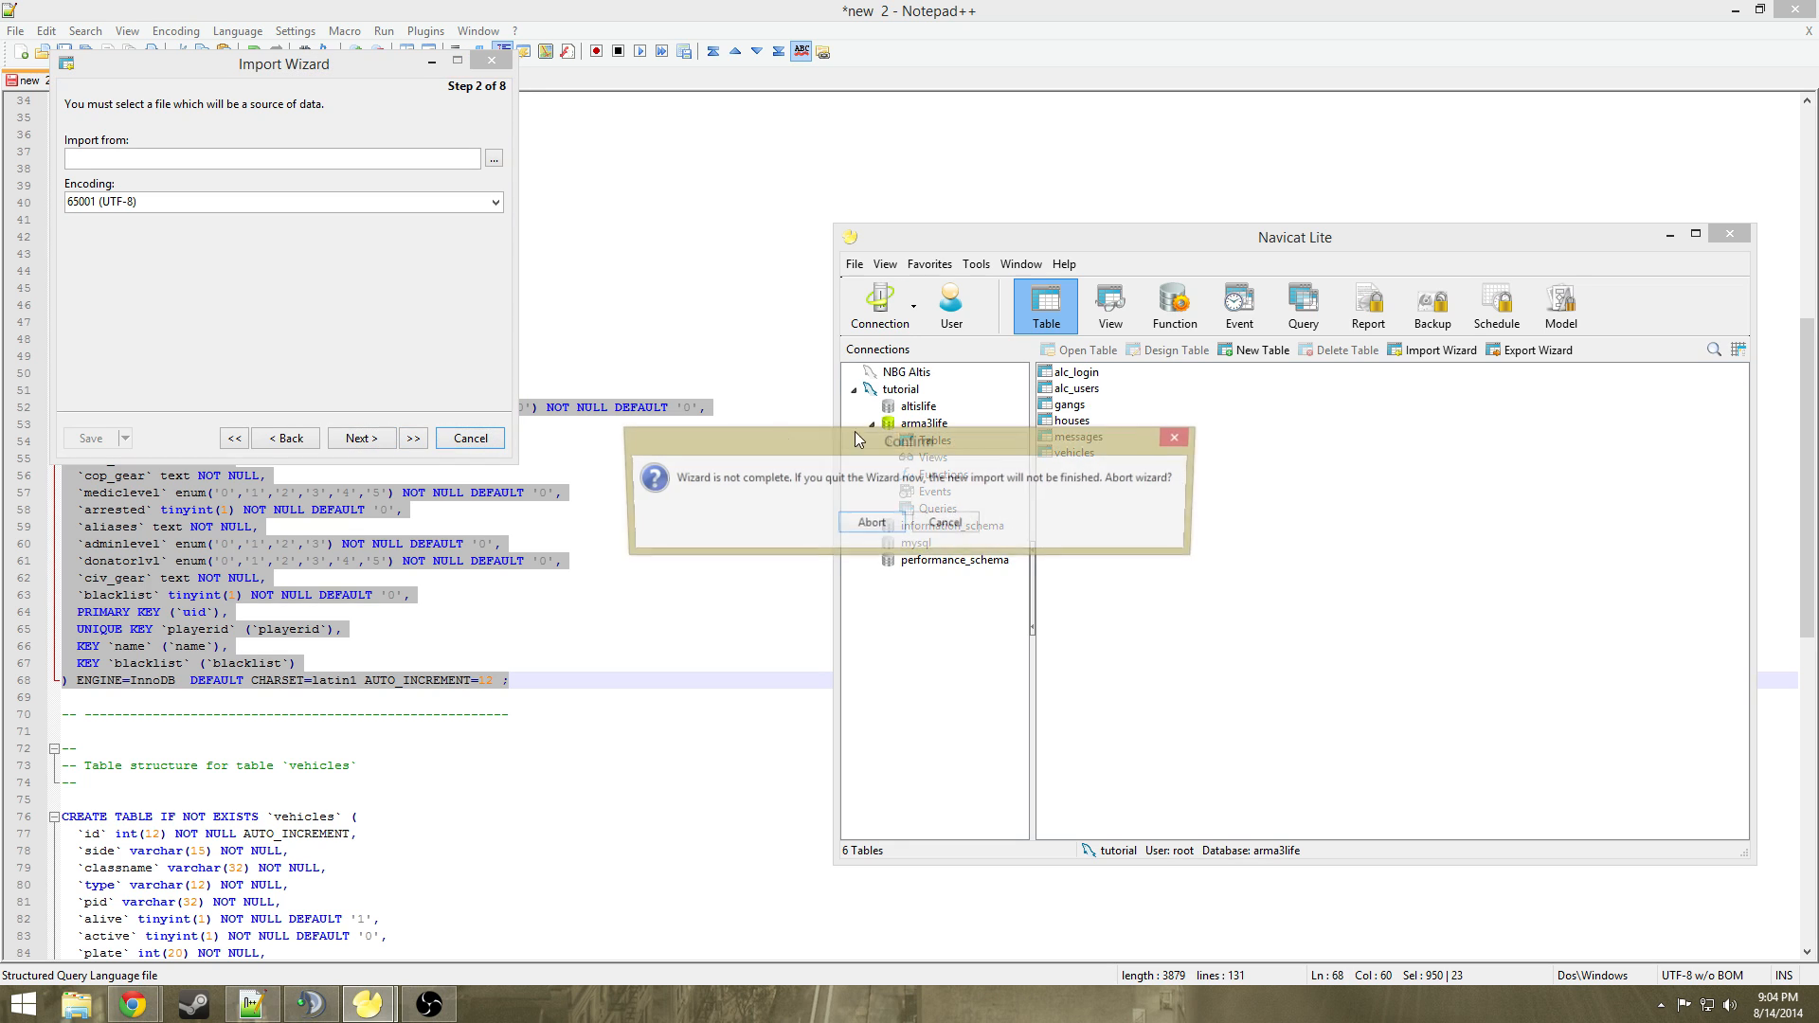
pyautogui.click(891, 527)
pyautogui.rightClick(917, 441)
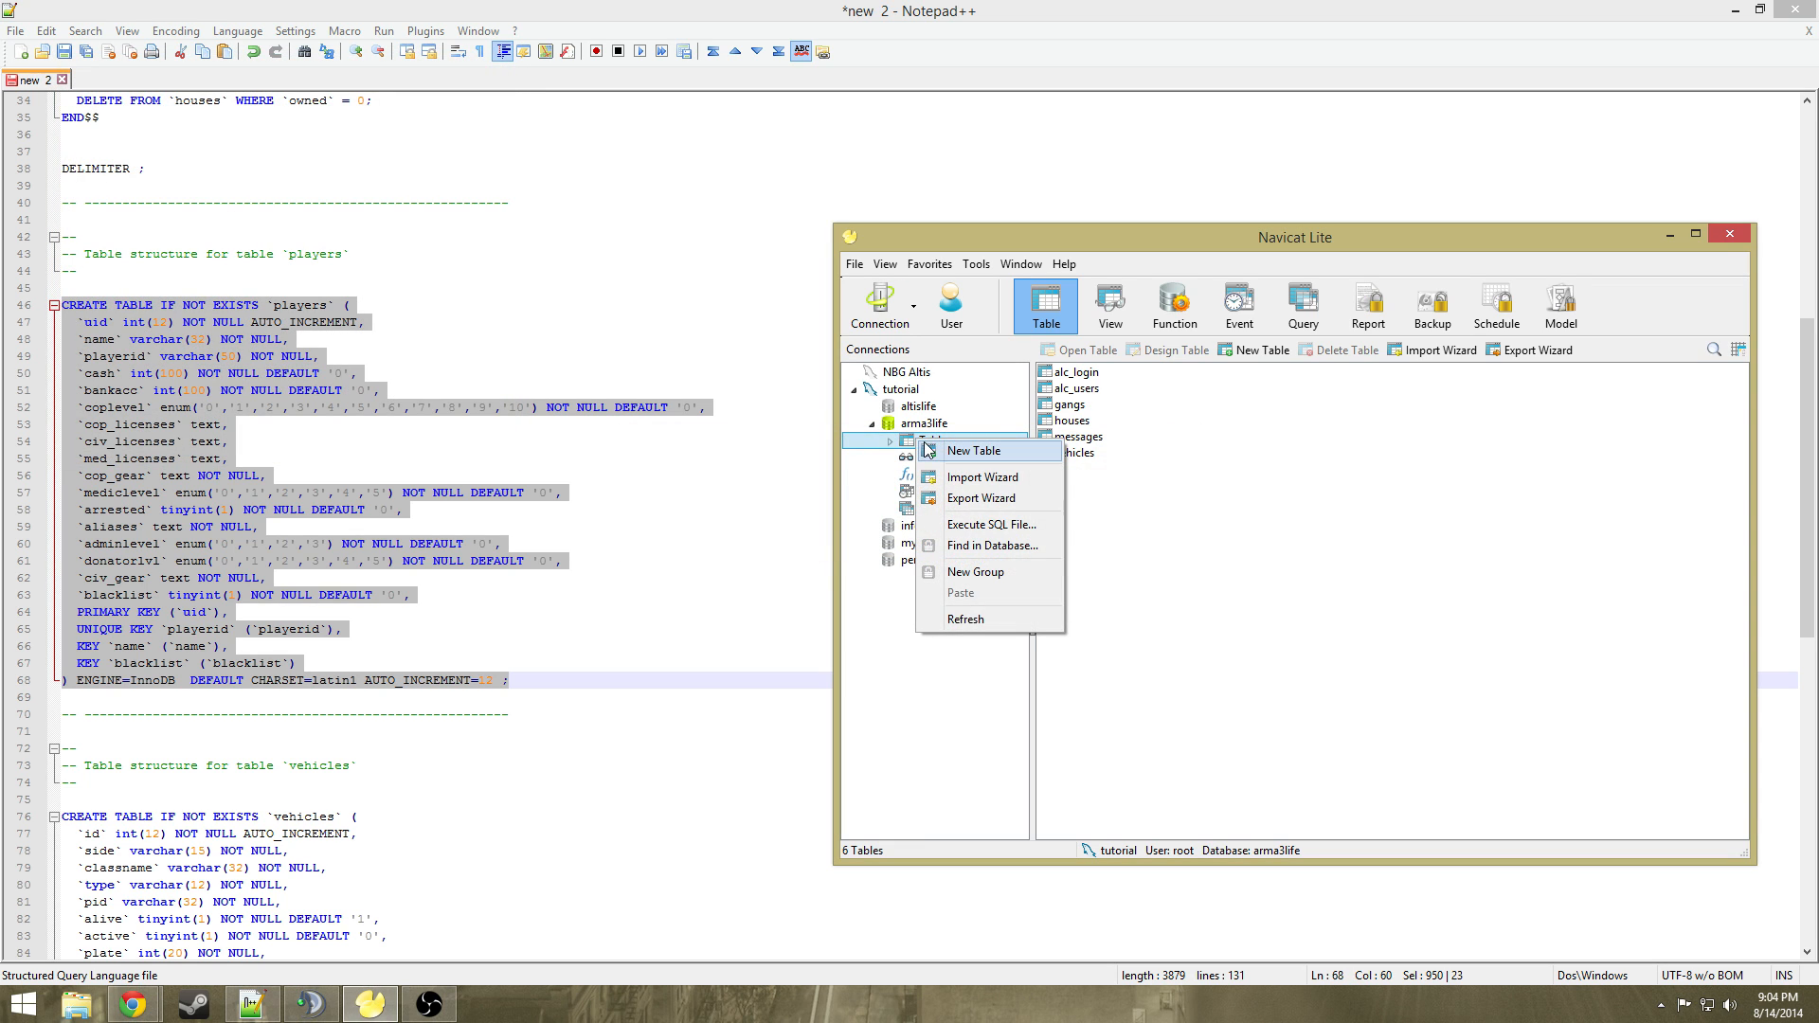
pyautogui.click(976, 524)
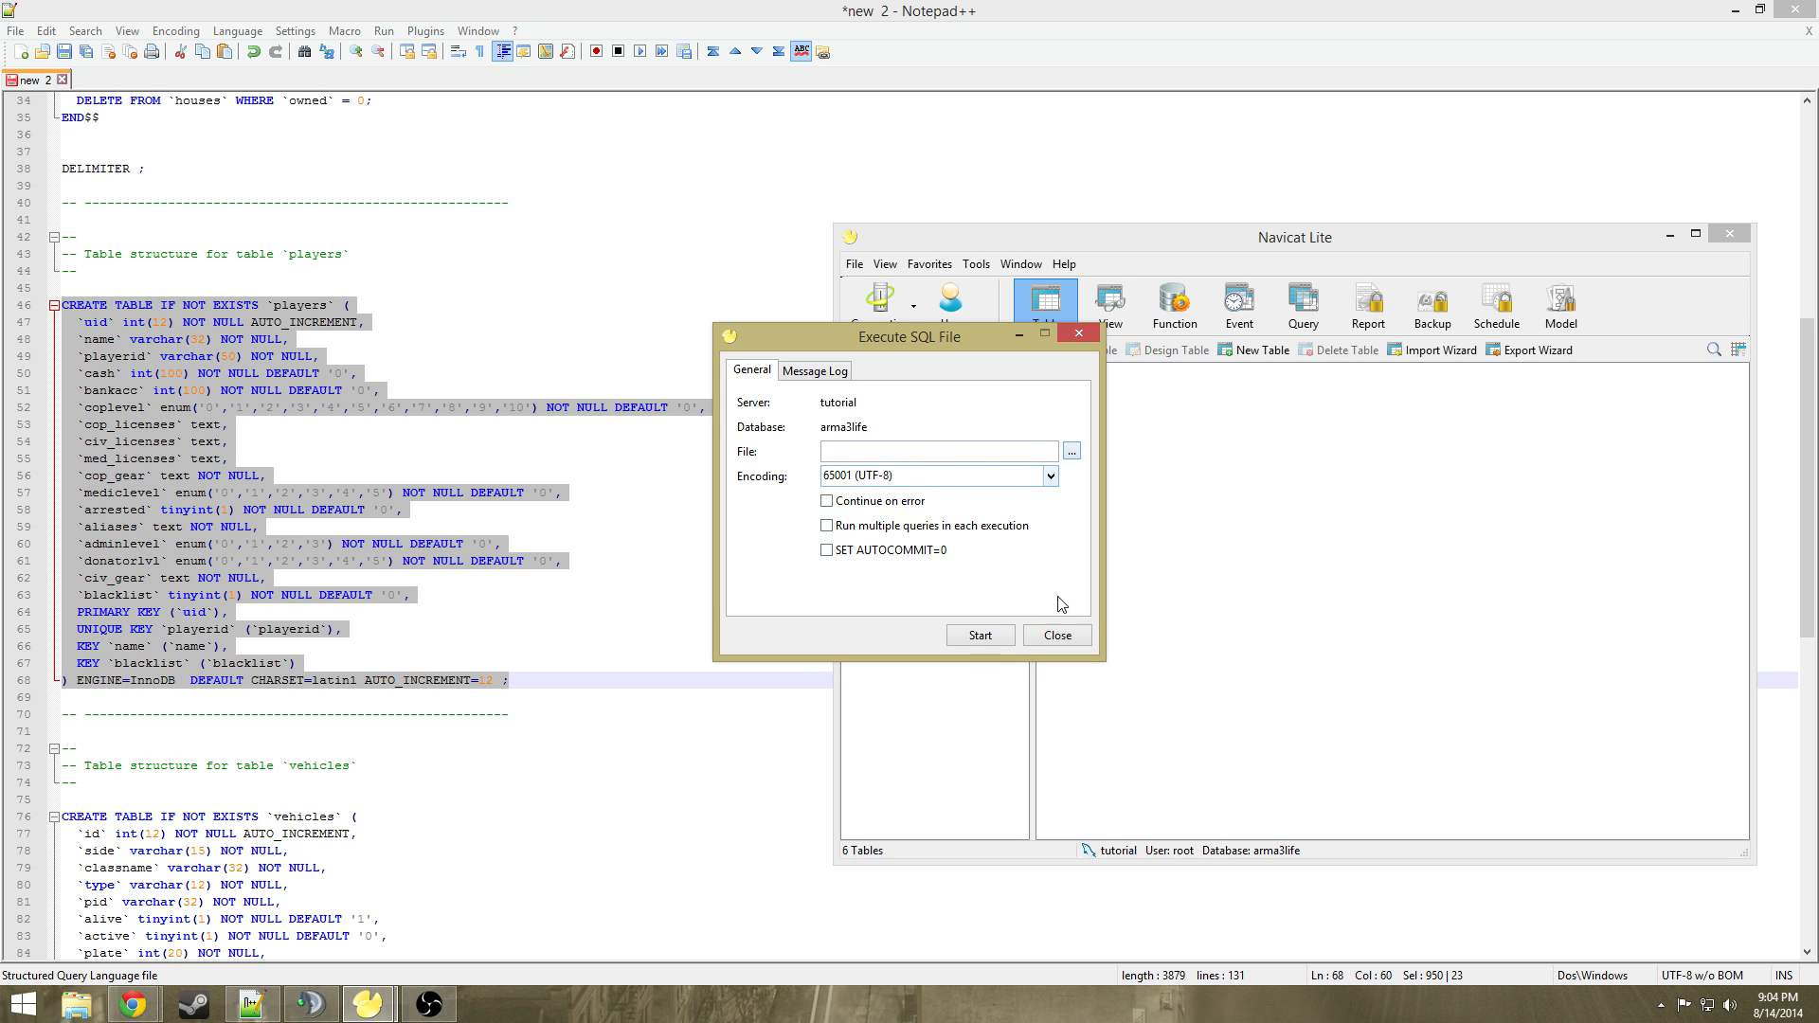
pyautogui.click(1057, 634)
pyautogui.rightClick(963, 441)
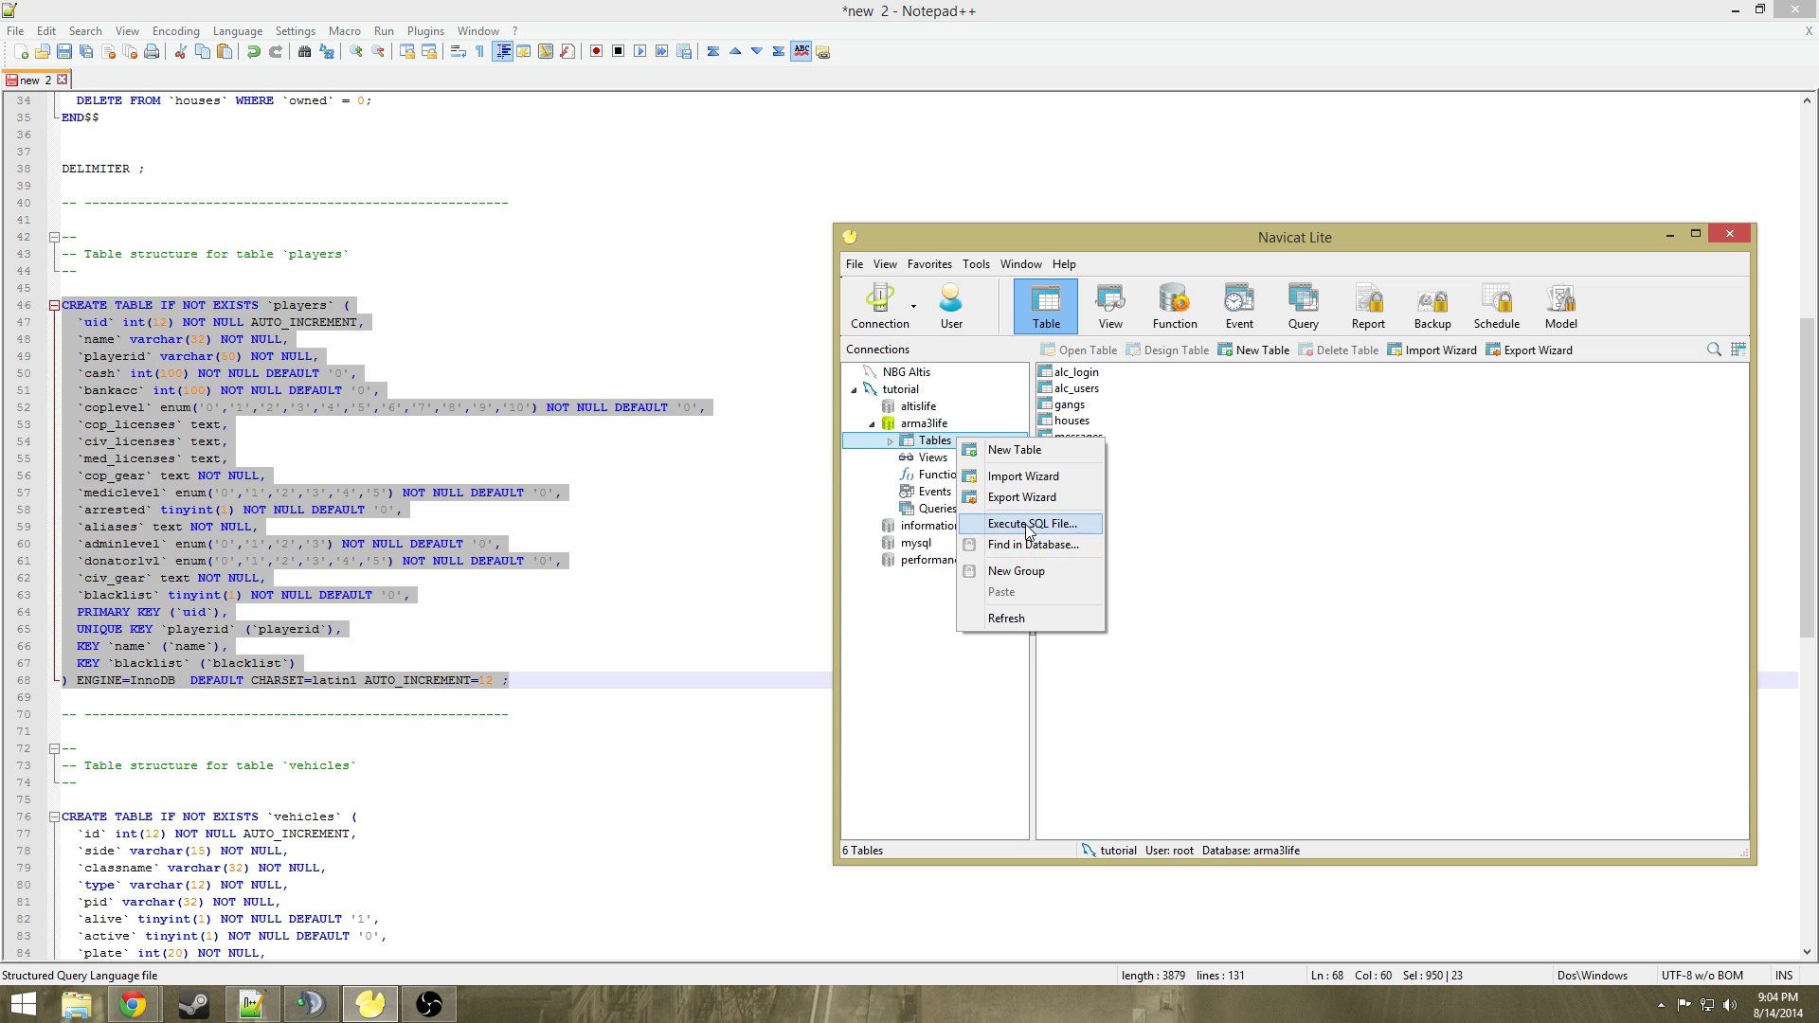
# Return to the script in Notepad++ and delete the procedures section from DELIMITER $$ through the closing DELIMITER line
pyautogui.click(393, 418)
pyautogui.scroll(11, 317, 377)
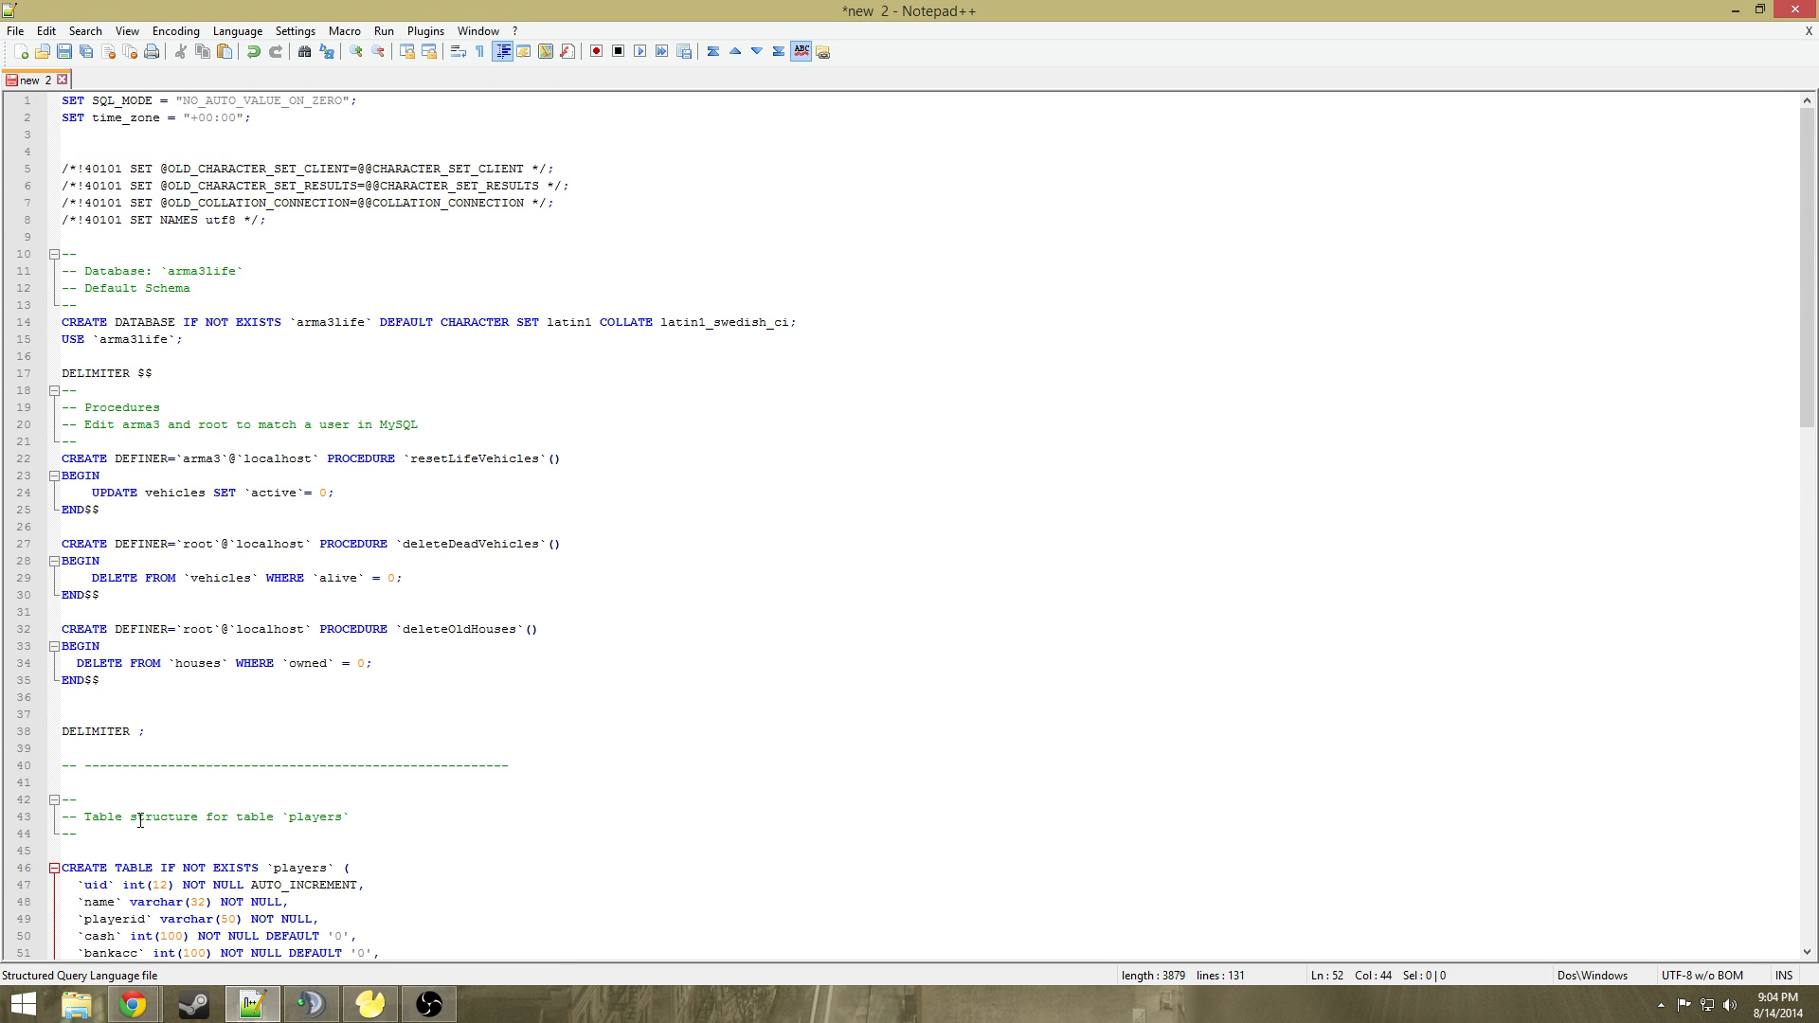
pyautogui.moveTo(181, 731); pyautogui.dragTo(159, 356)
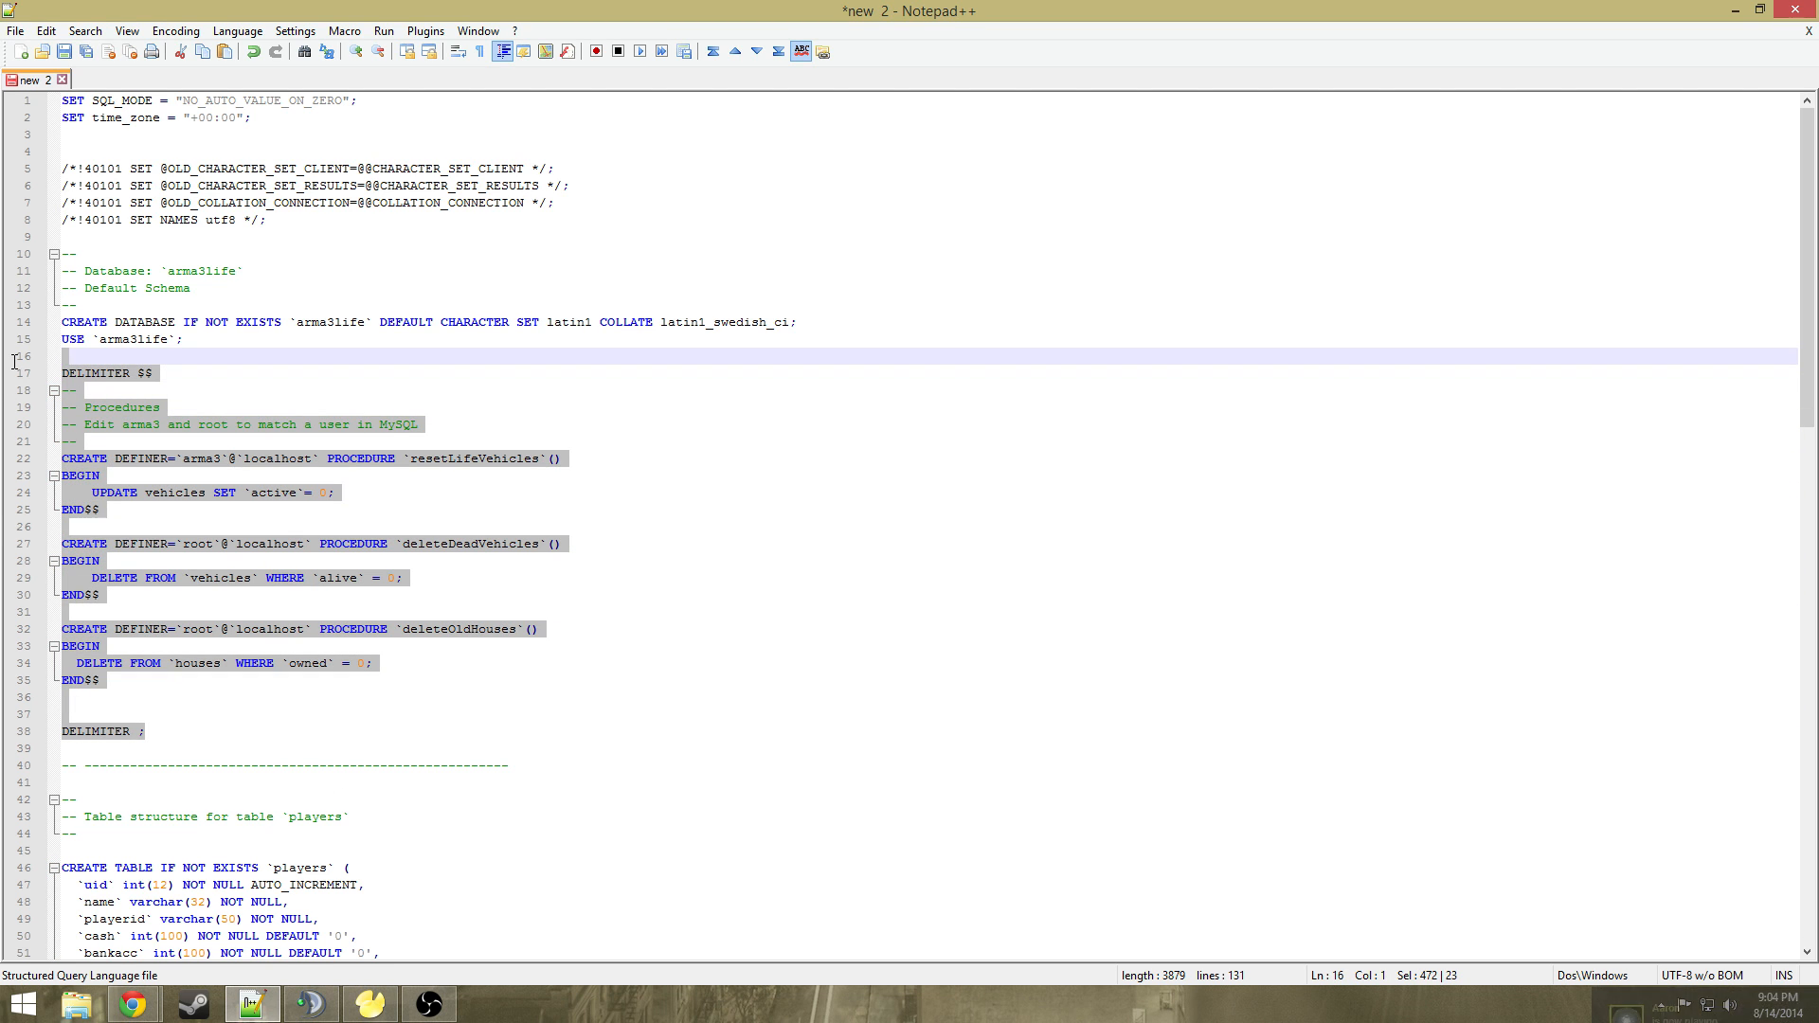
pyautogui.press('Delete')
# Delete the other table definitions below the players table, from the vehicles section up to the closing SET statements
pyautogui.scroll(-8, 159, 249)
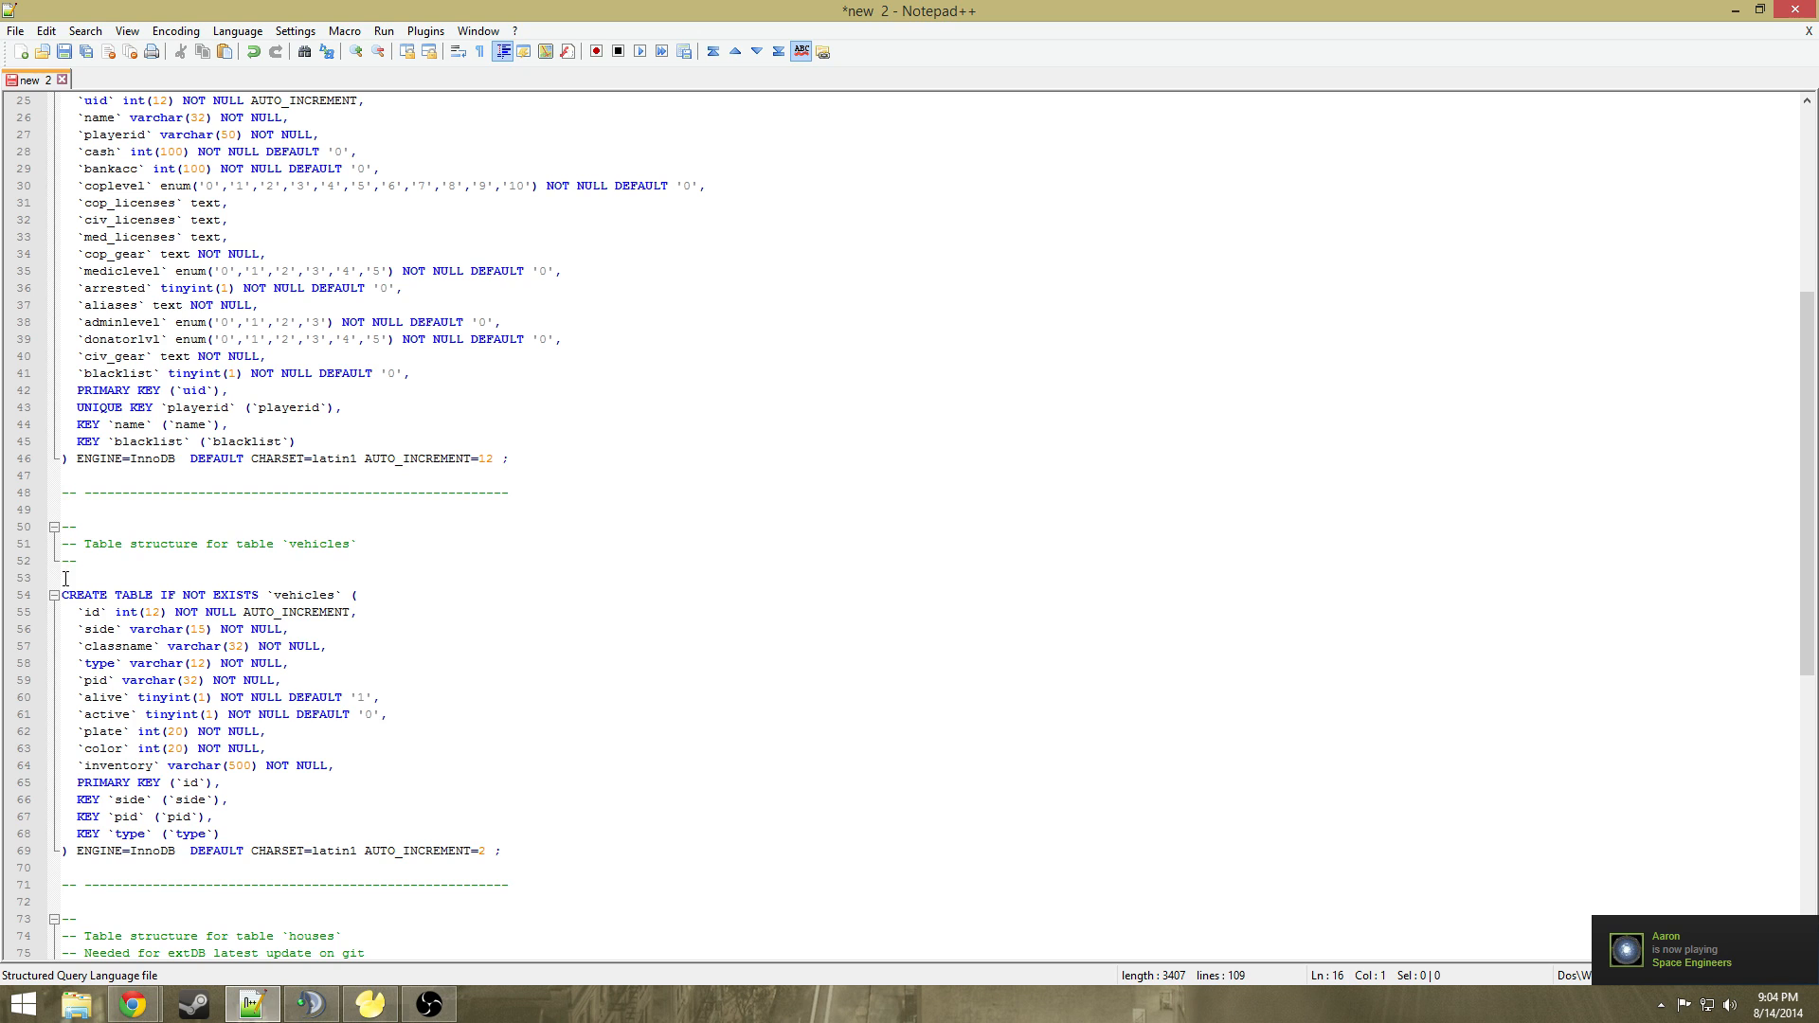
pyautogui.moveTo(64, 492); pyautogui.dragTo(471, 875)
pyautogui.press('Delete')
pyautogui.scroll(1, 290, 569)
pyautogui.click(305, 545)
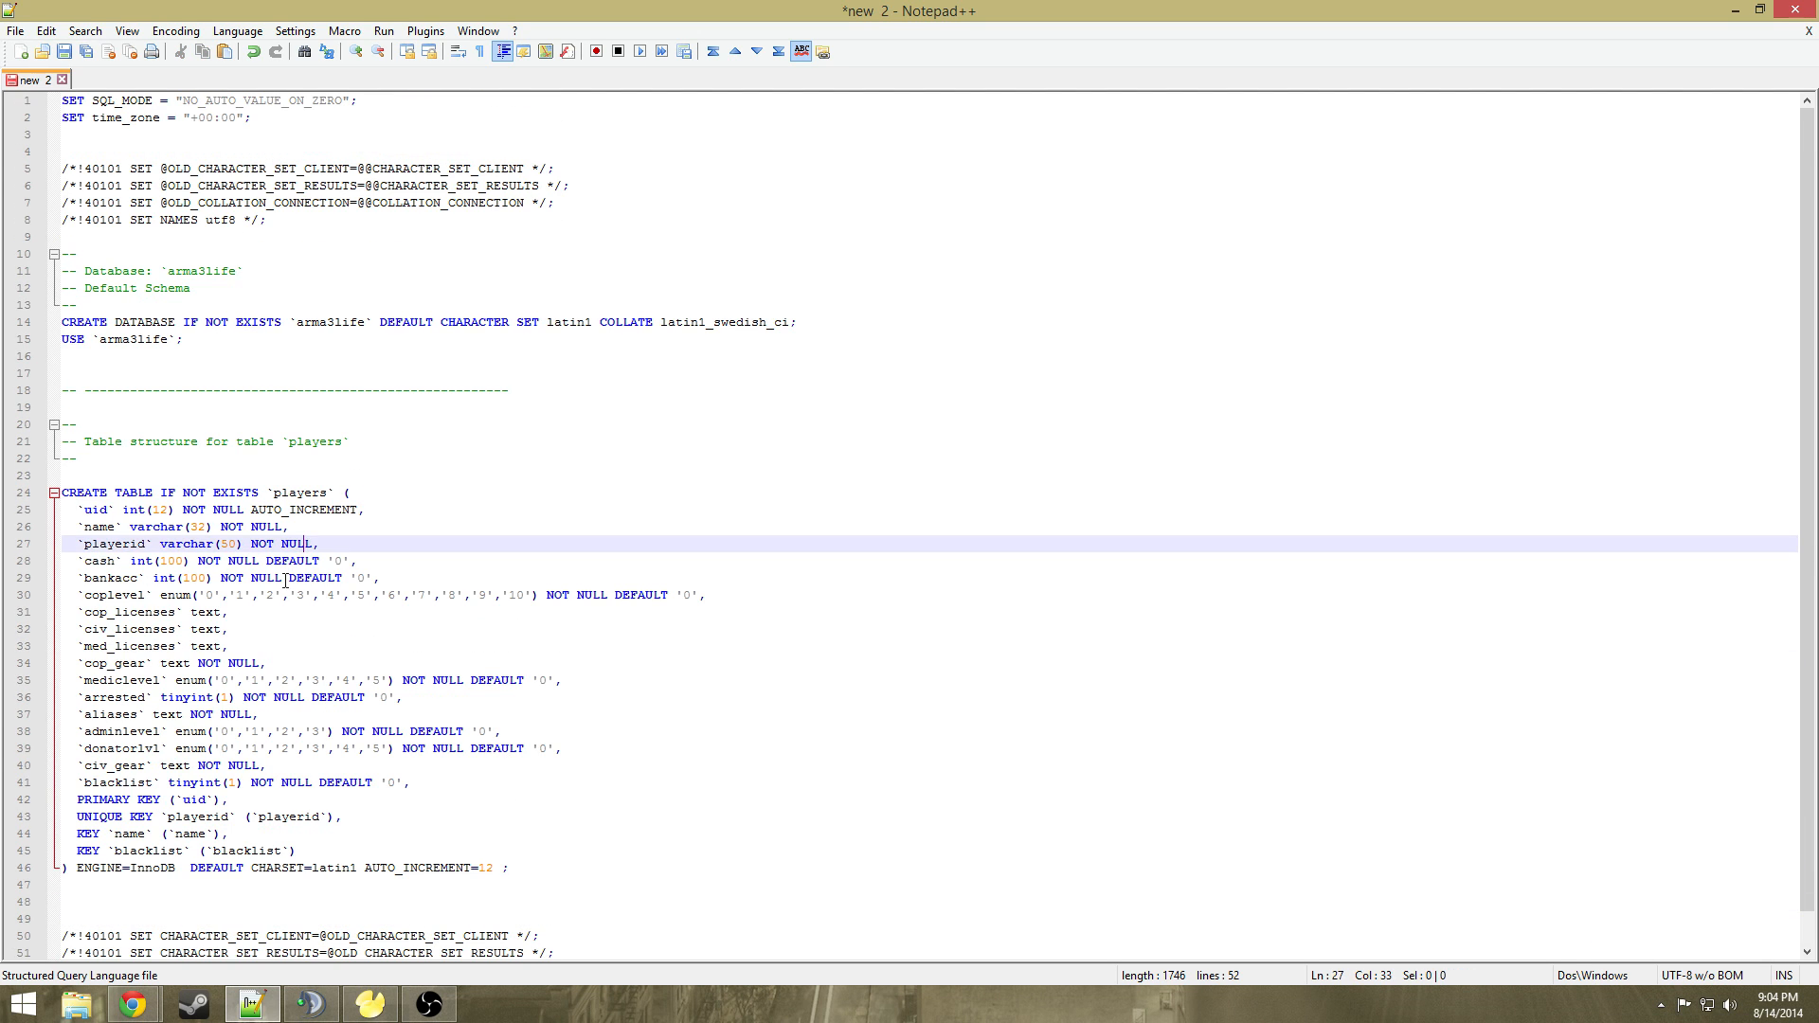
# Save the trimmed script to the Desktop as an SQL file named mysql
pyautogui.click(281, 345)
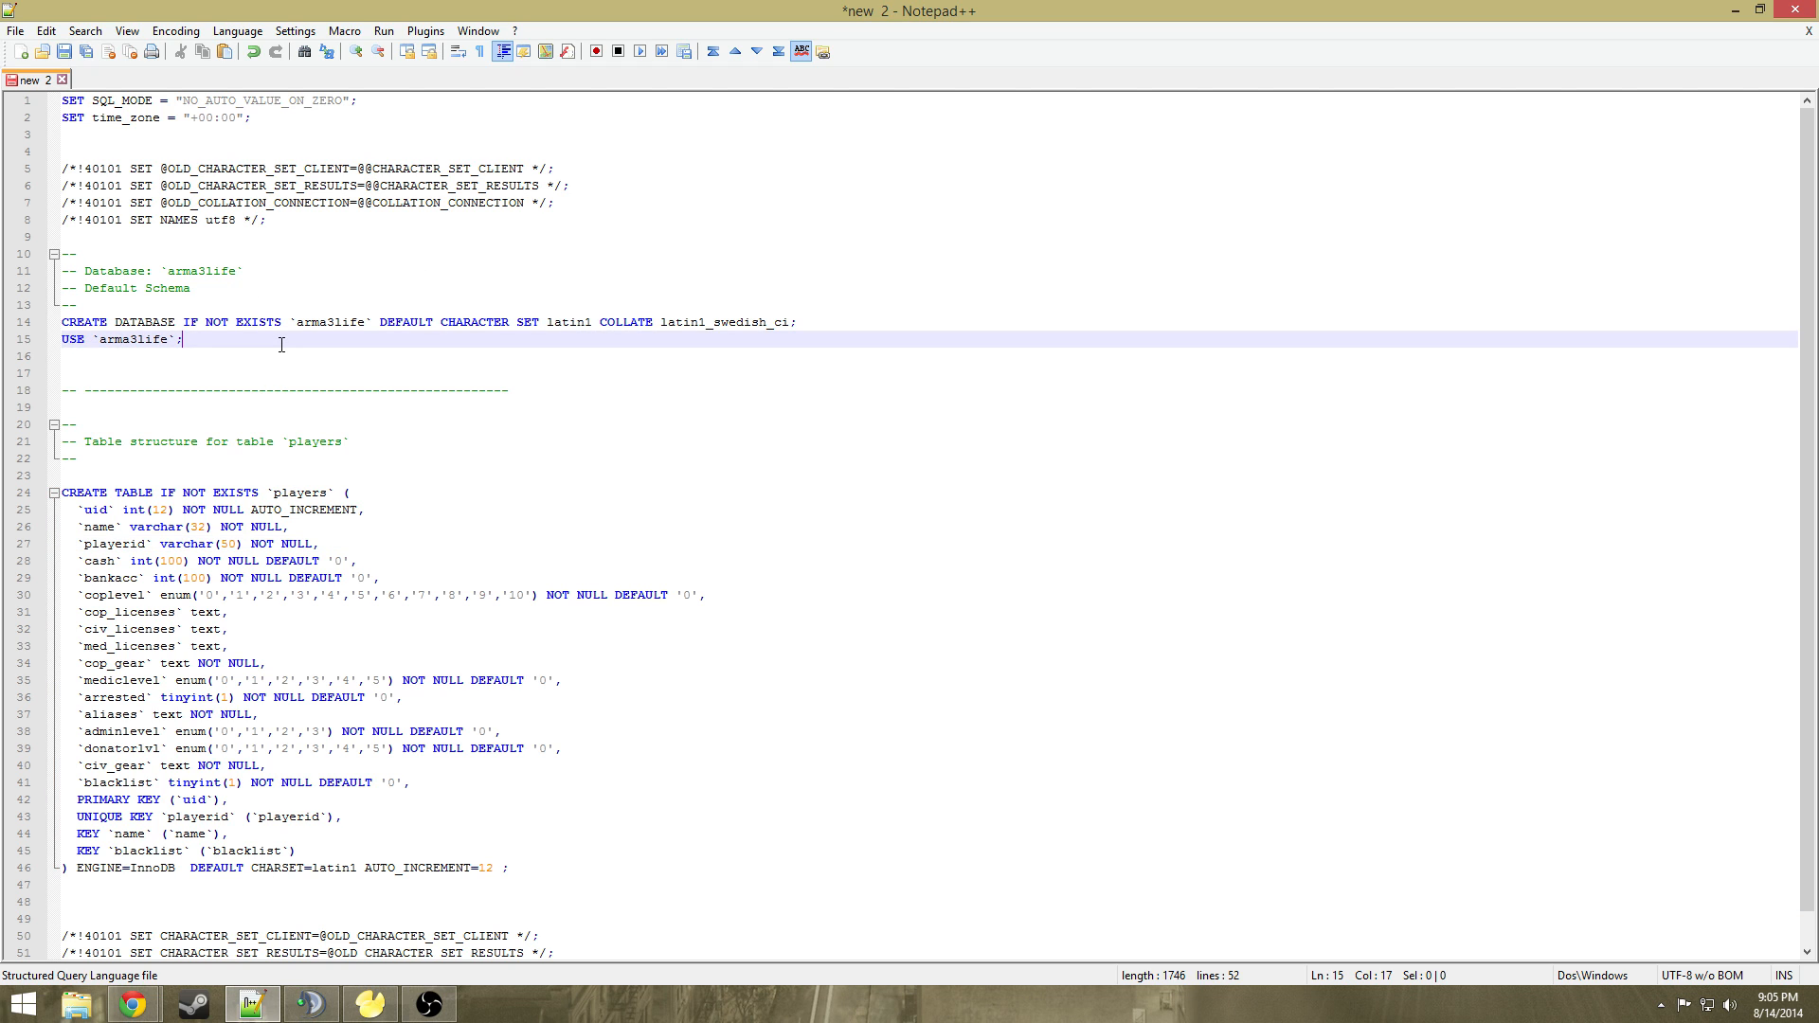
pyautogui.hotkey('ctrl', 's')
pyautogui.click(964, 351)
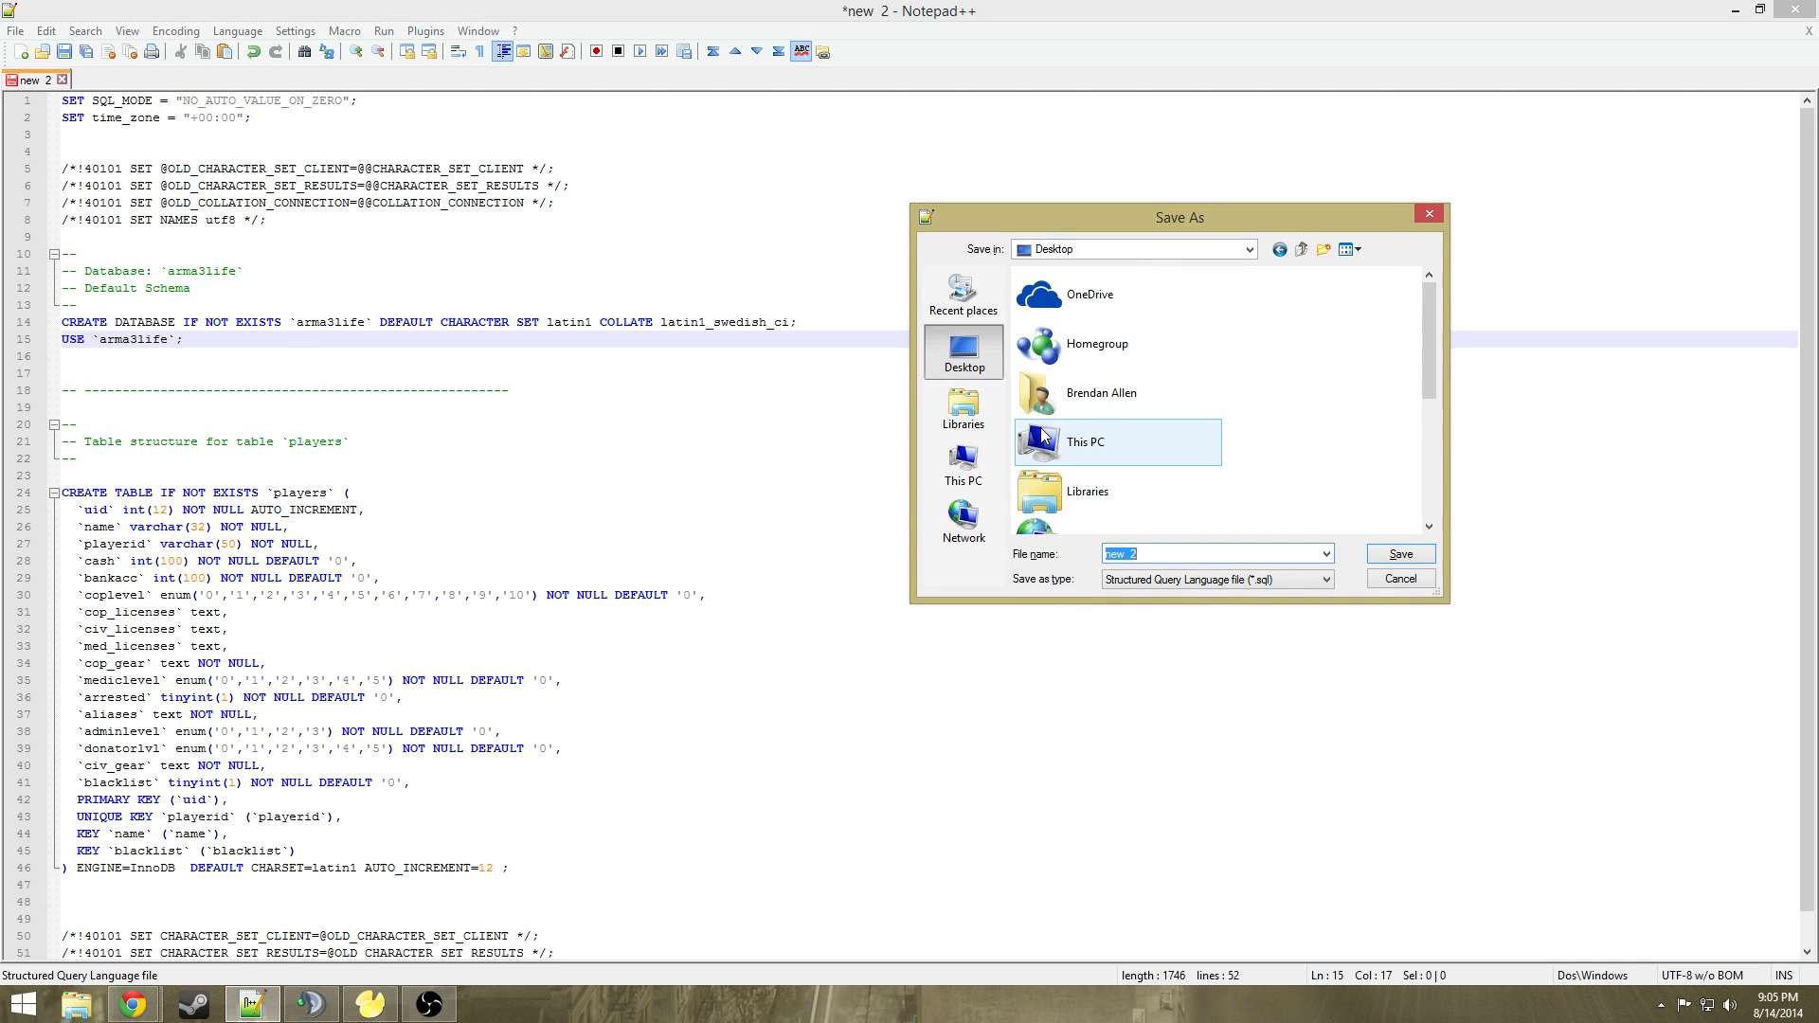
pyautogui.write('mysql')
pyautogui.press('Return')
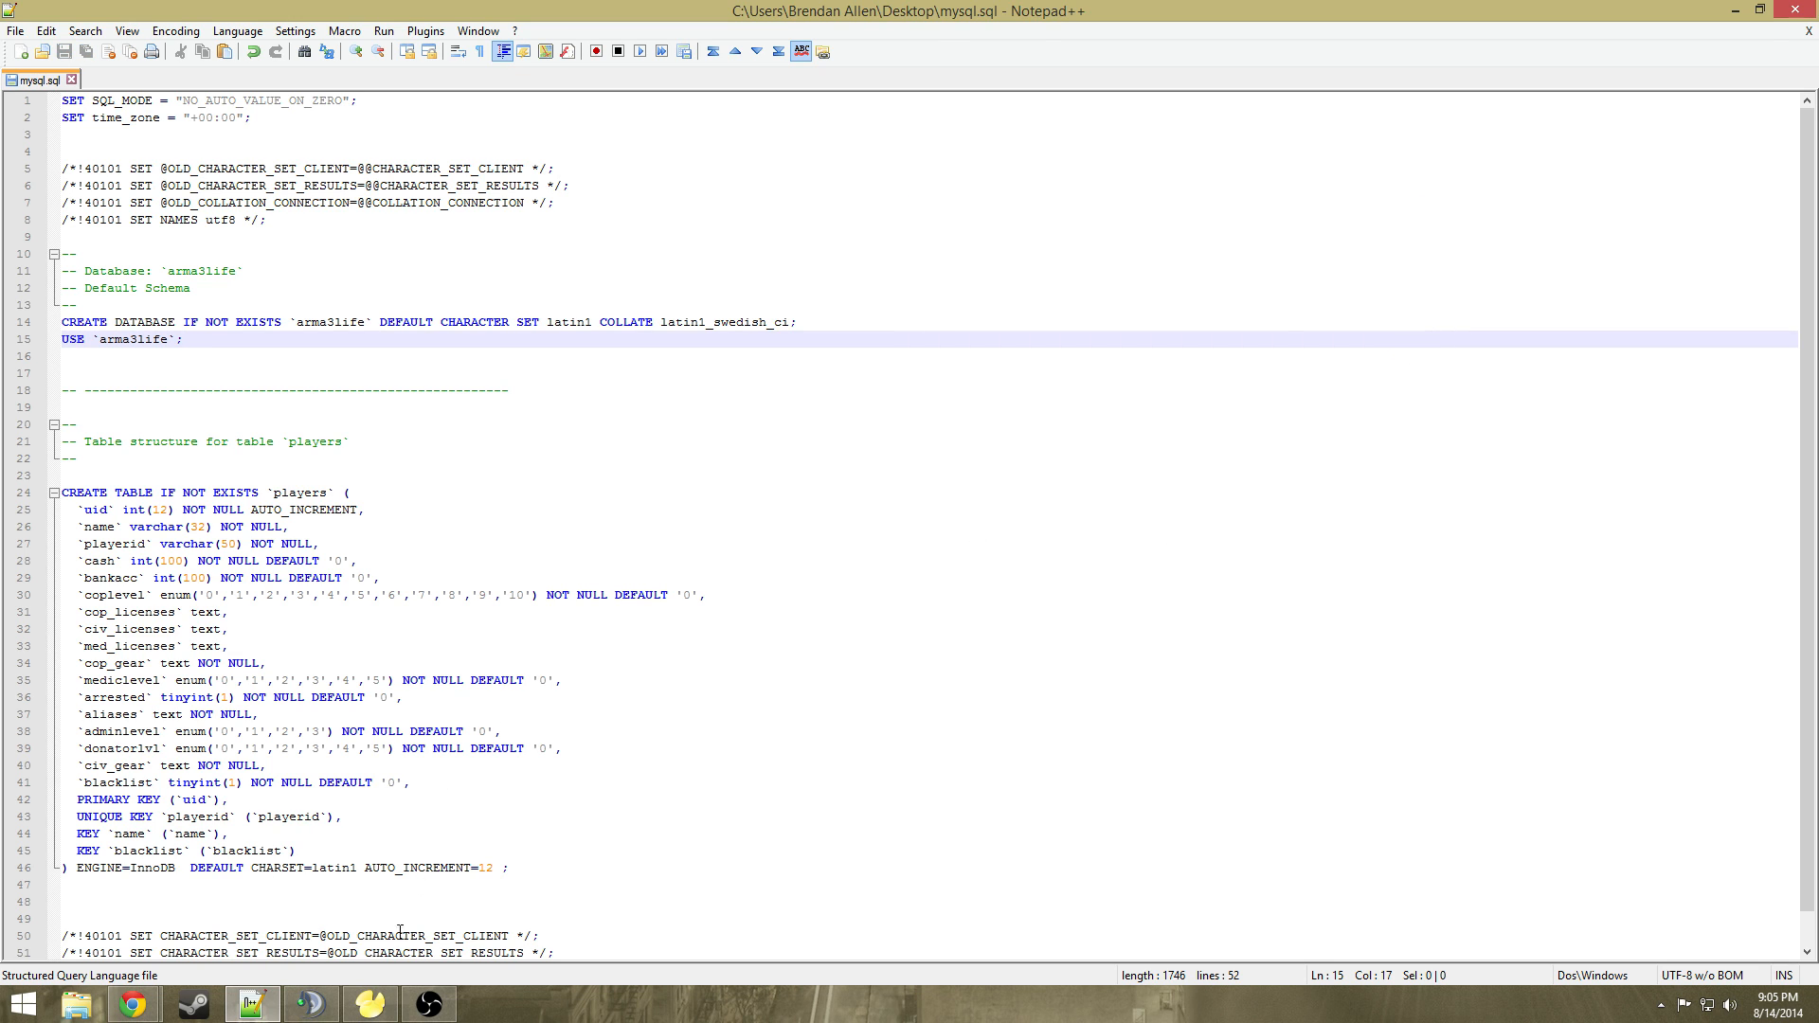
# Switch to Navicat Lite and choose mysql.sql from the Desktop as the SQL file to execute on the arma3life database
pyautogui.click(369, 1004)
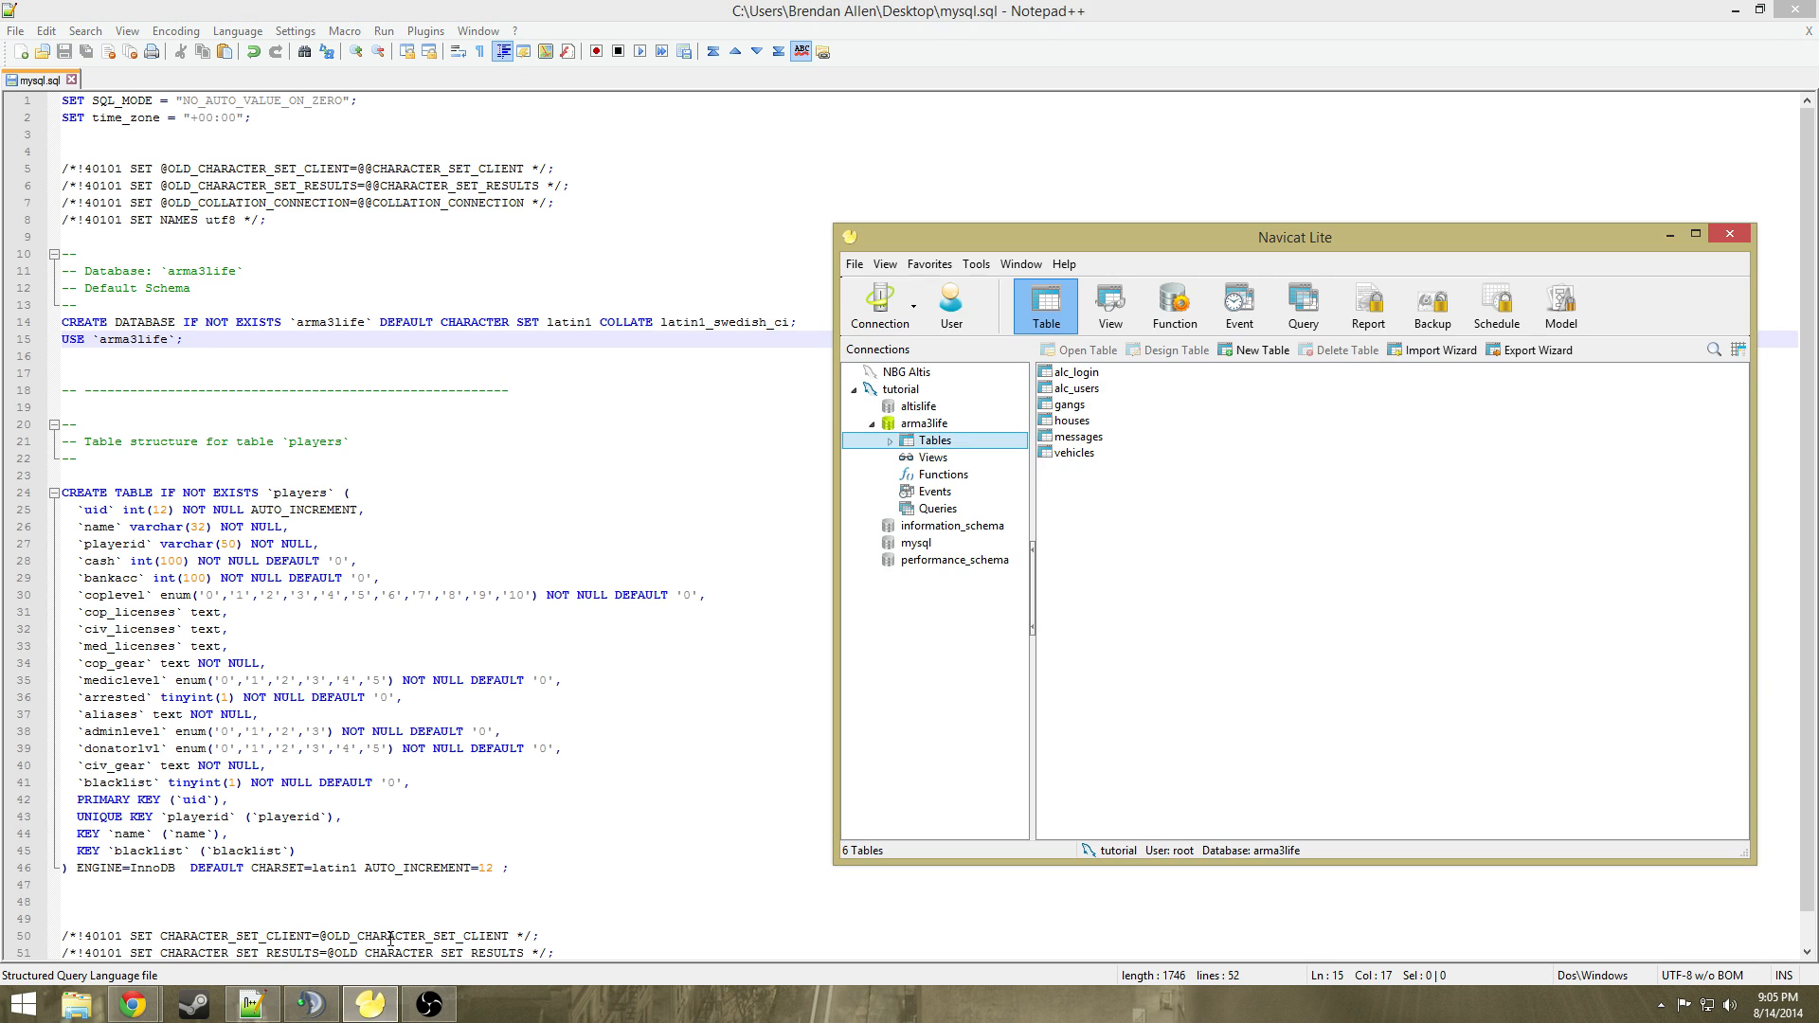
pyautogui.rightClick(934, 445)
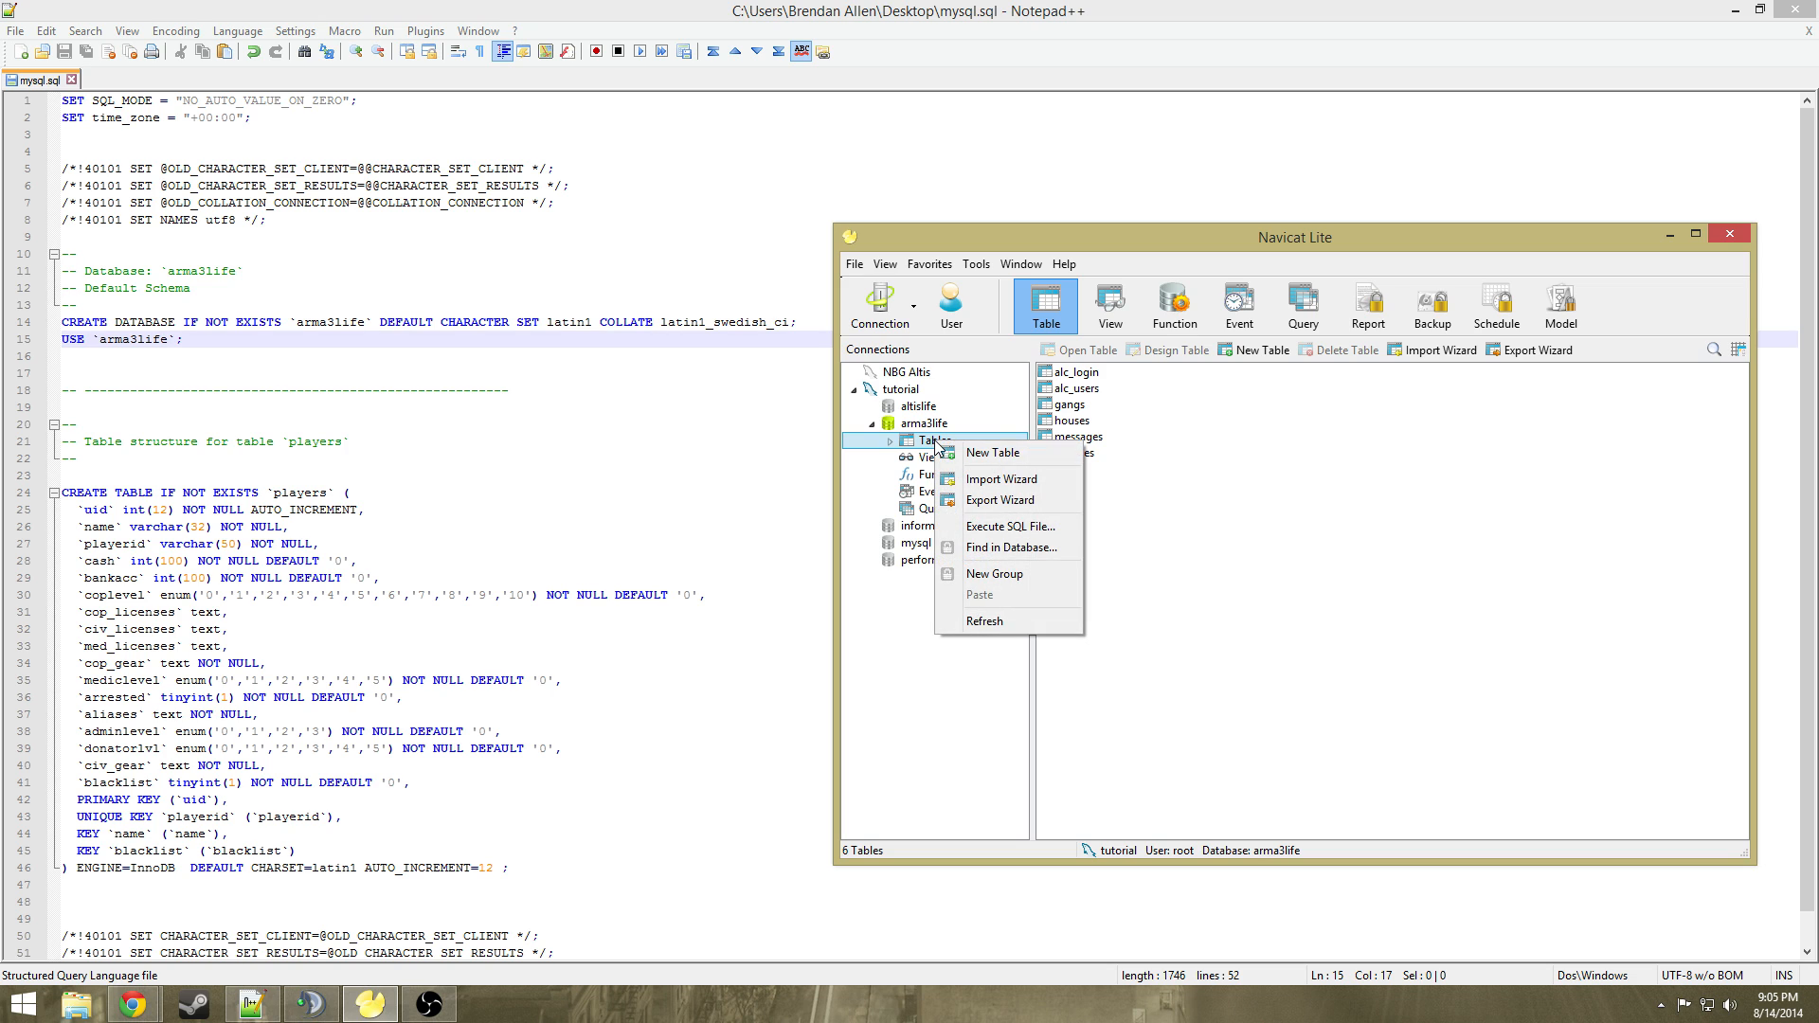
pyautogui.click(1005, 529)
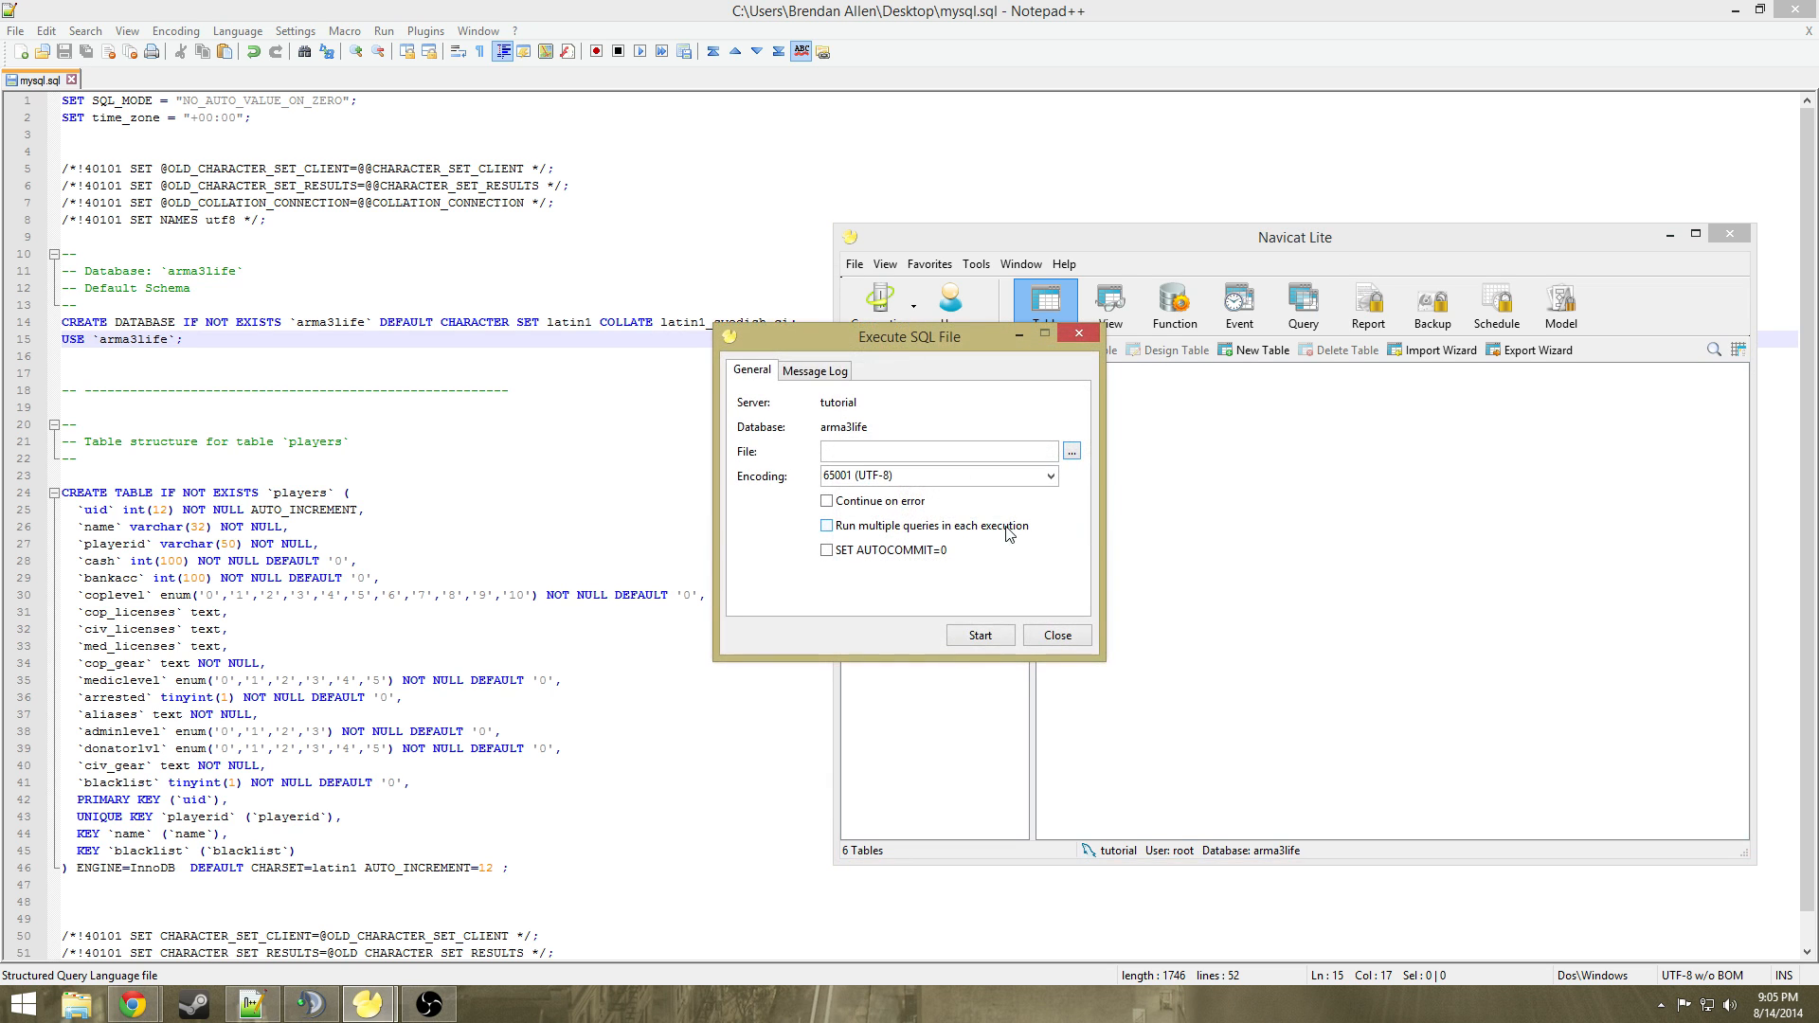
pyautogui.click(1072, 453)
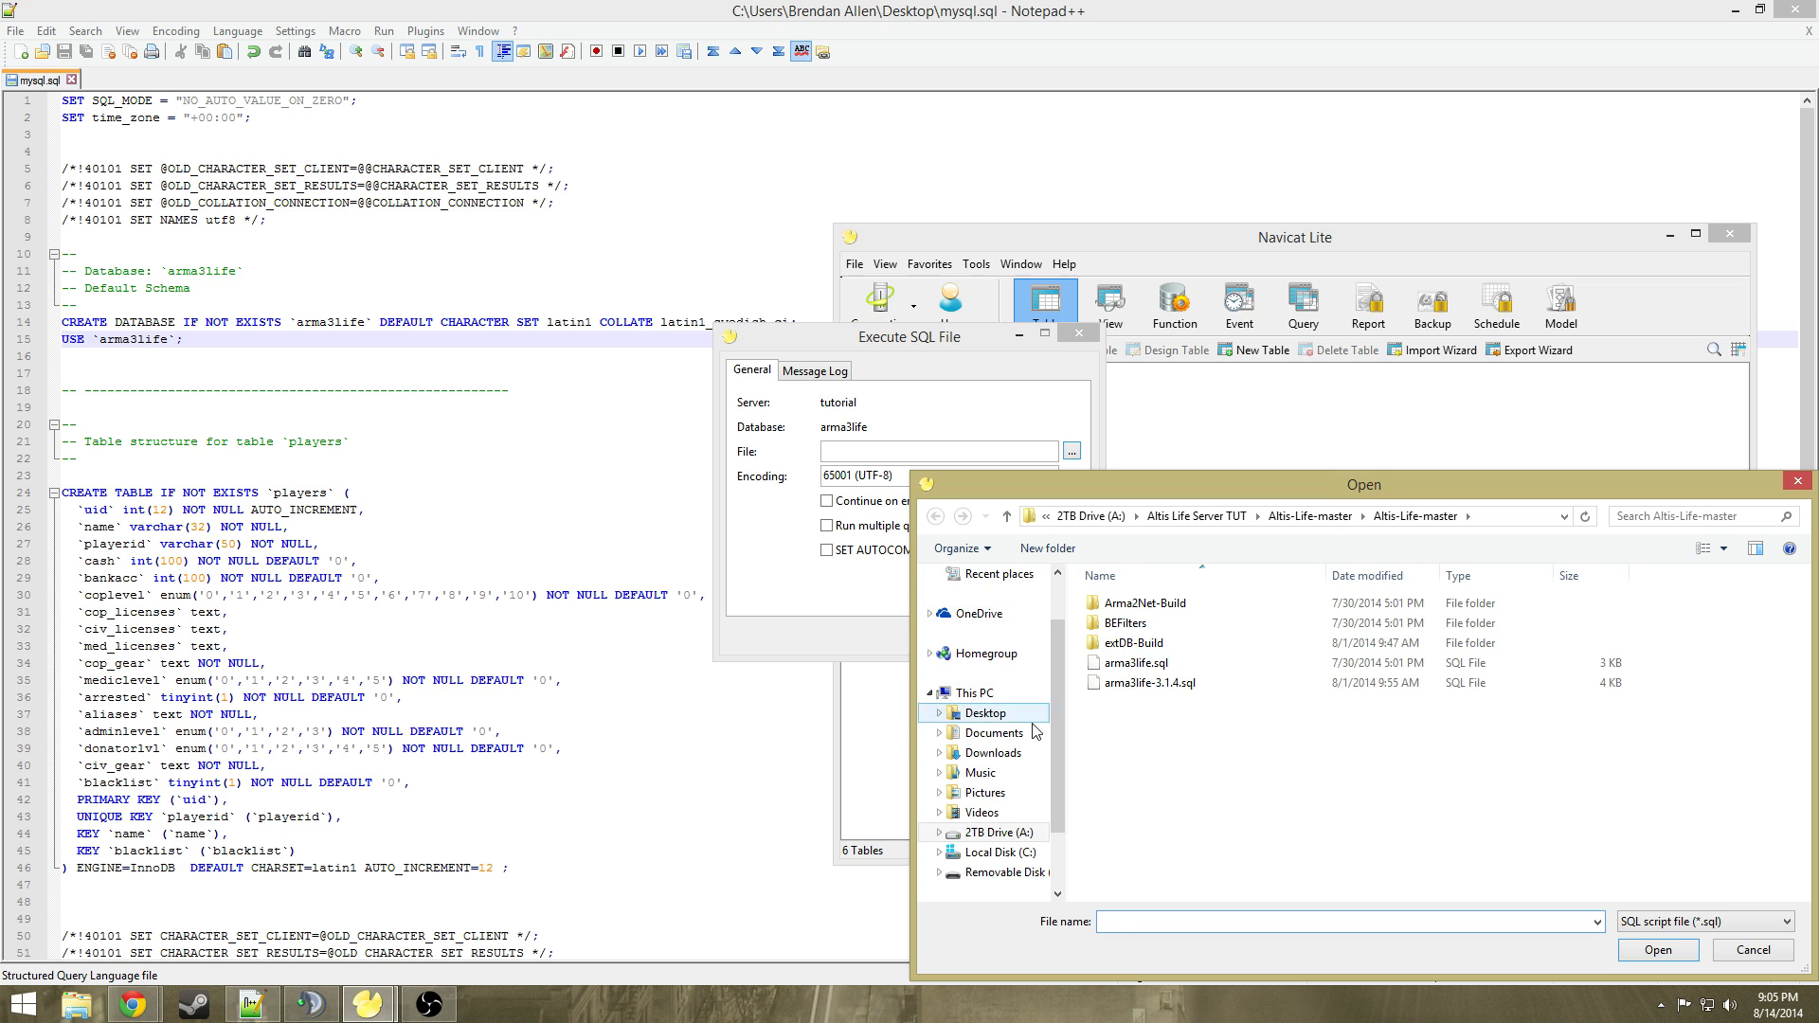
pyautogui.click(985, 713)
pyautogui.click(1148, 685)
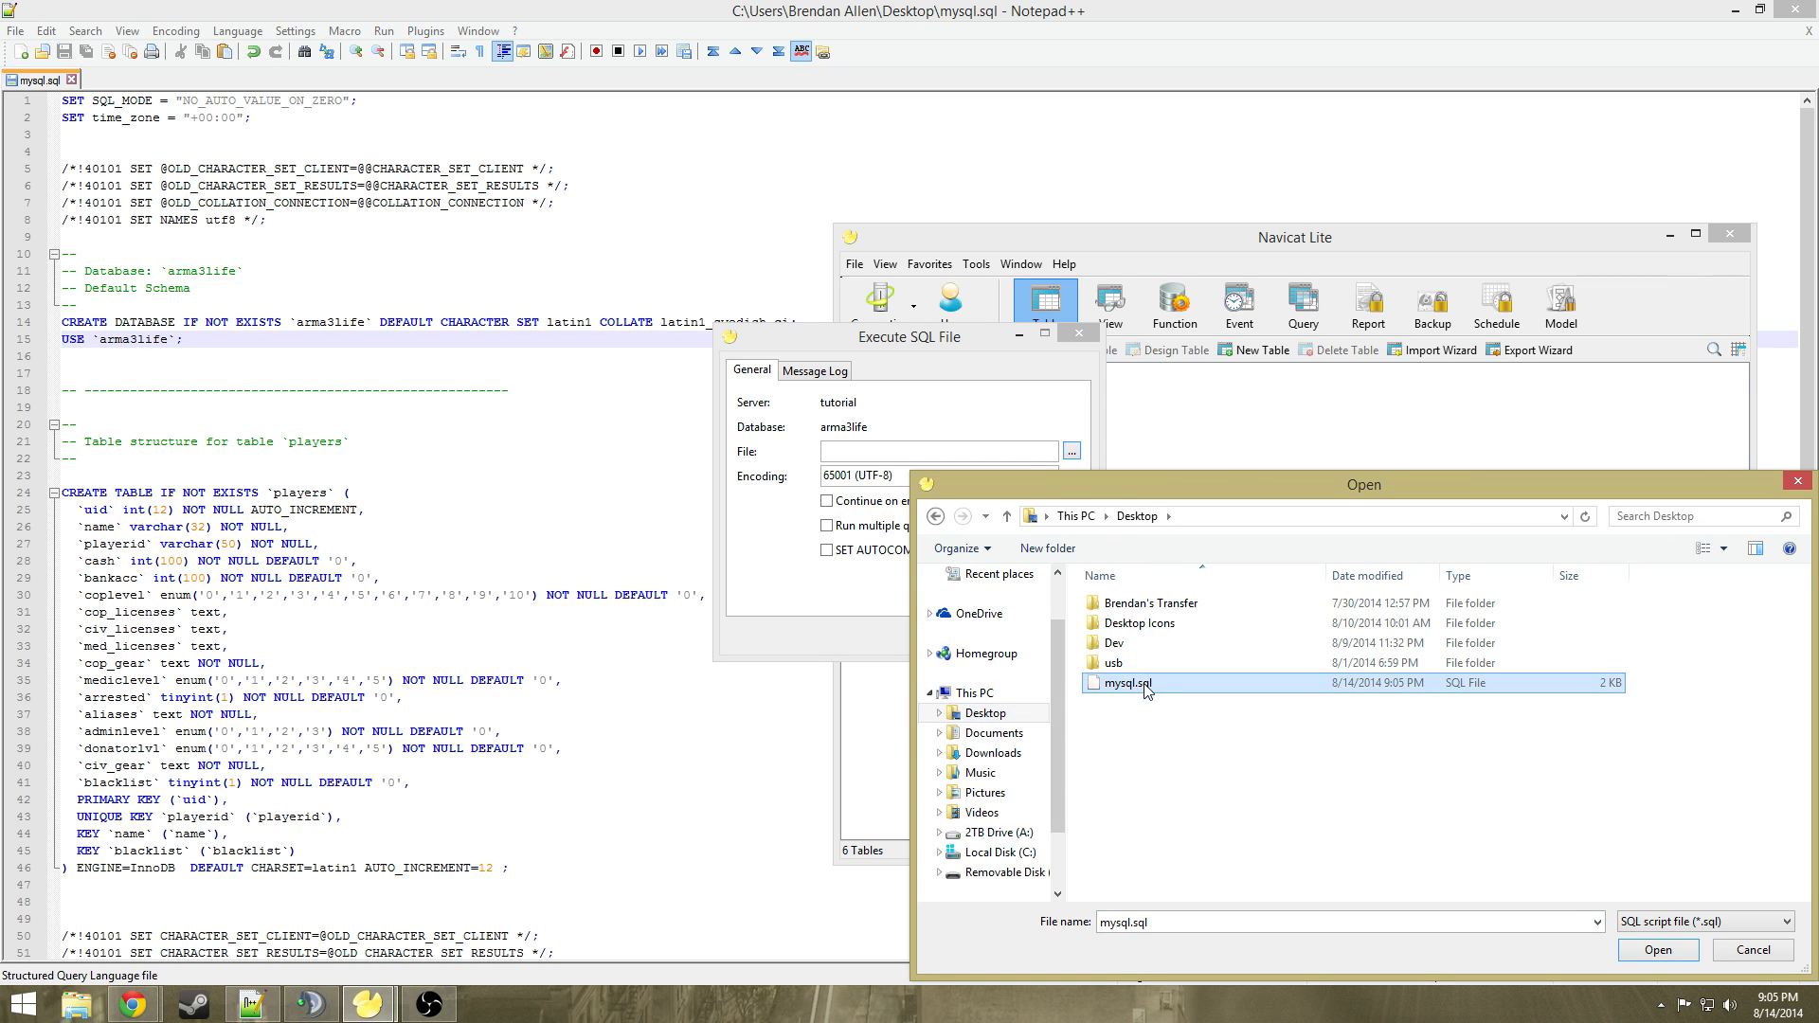
pyautogui.click(1632, 948)
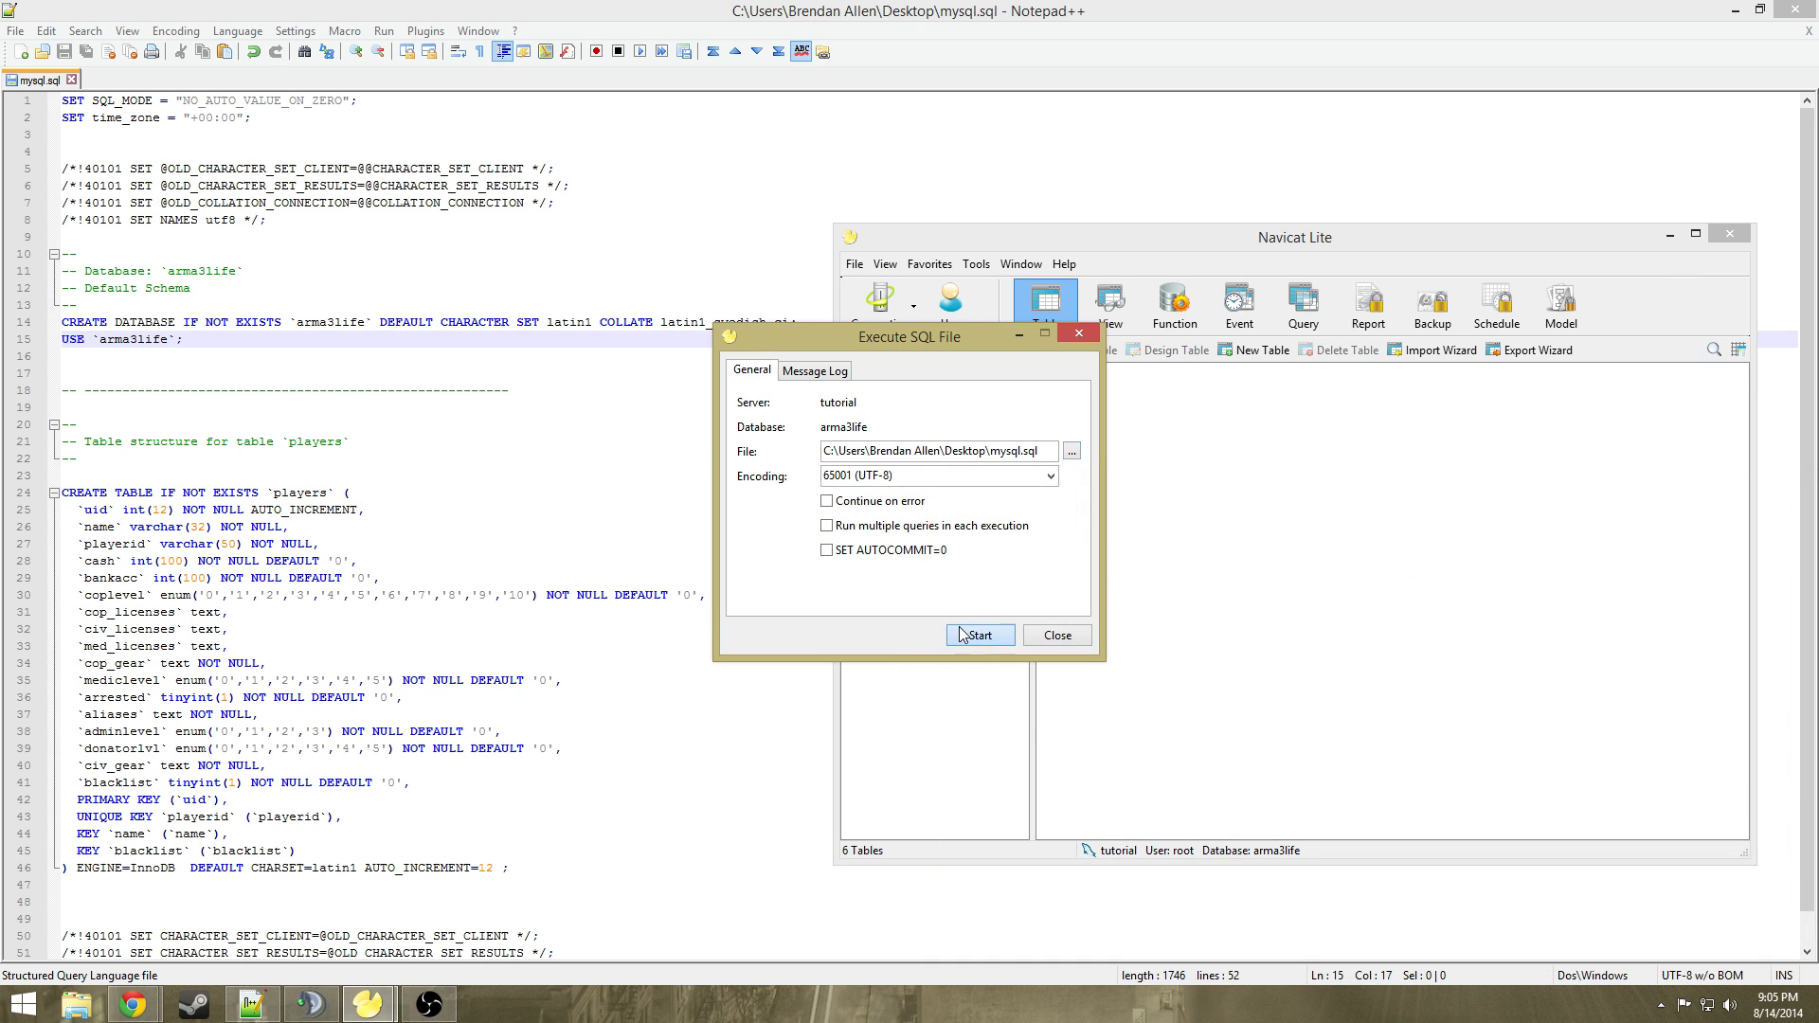
# Execute the SQL file, close its dialog and refresh the arma3life table list
pyautogui.click(962, 633)
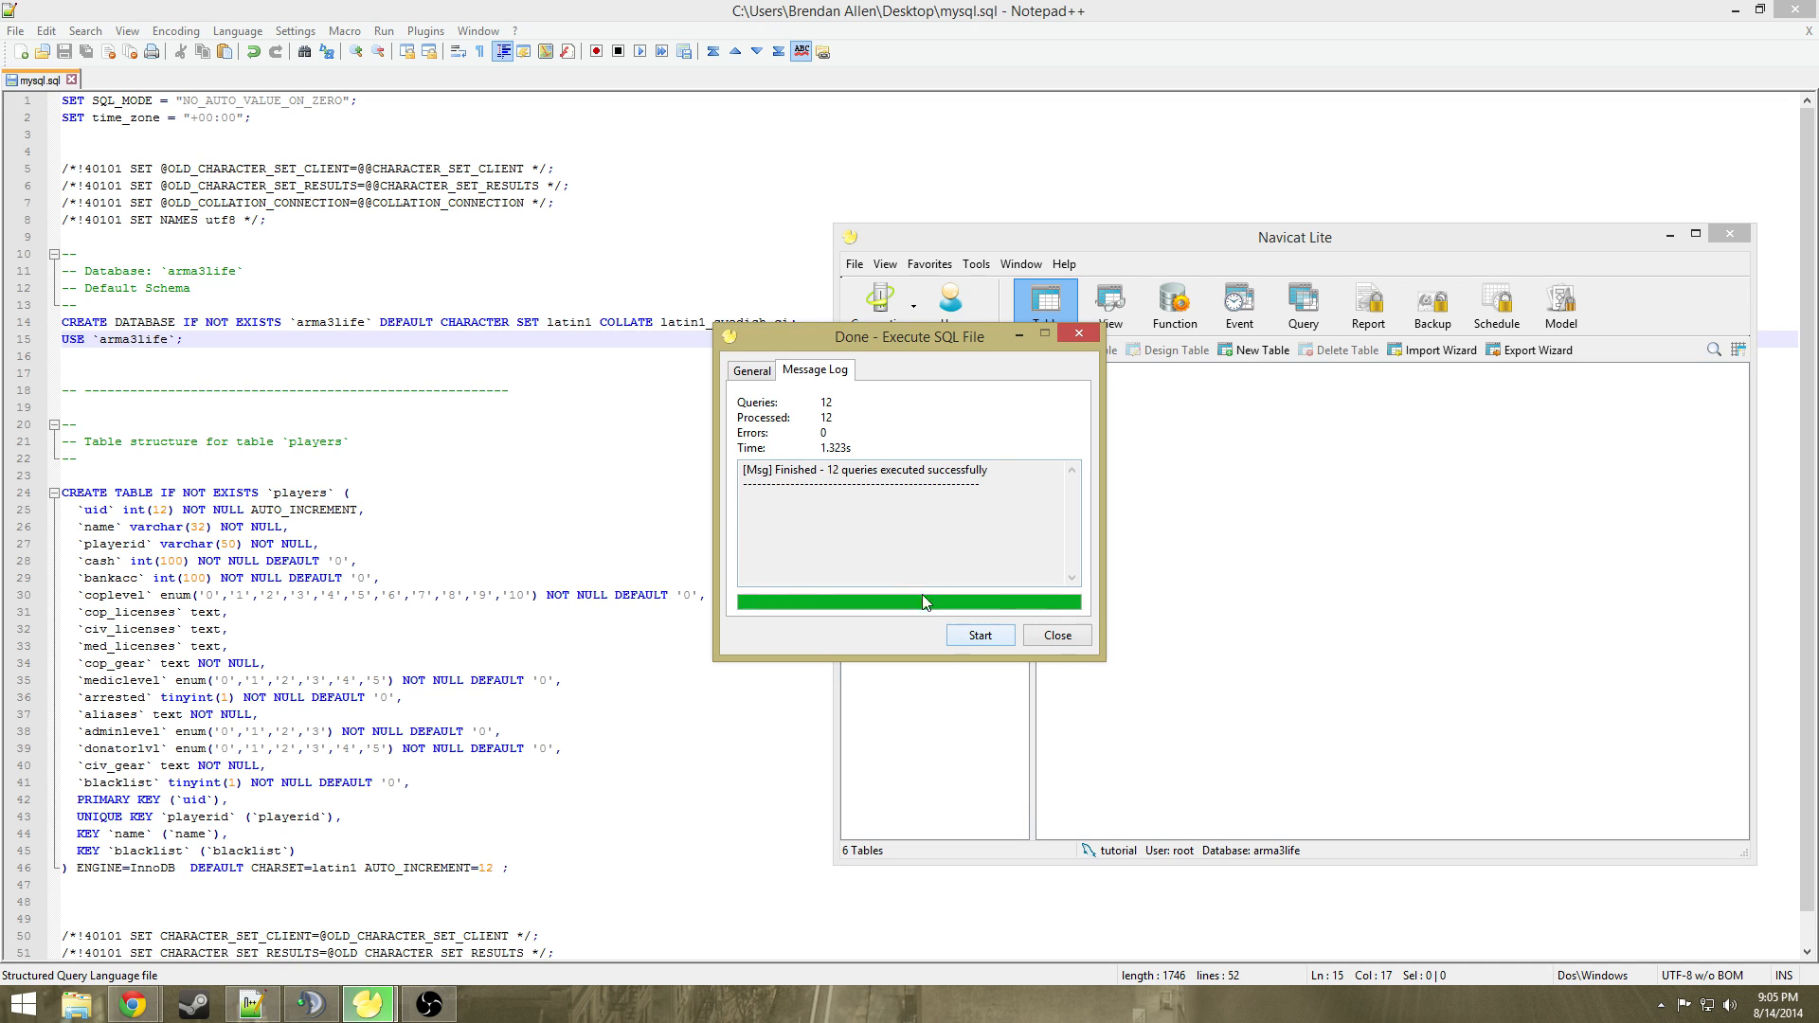
pyautogui.click(977, 639)
pyautogui.click(1057, 634)
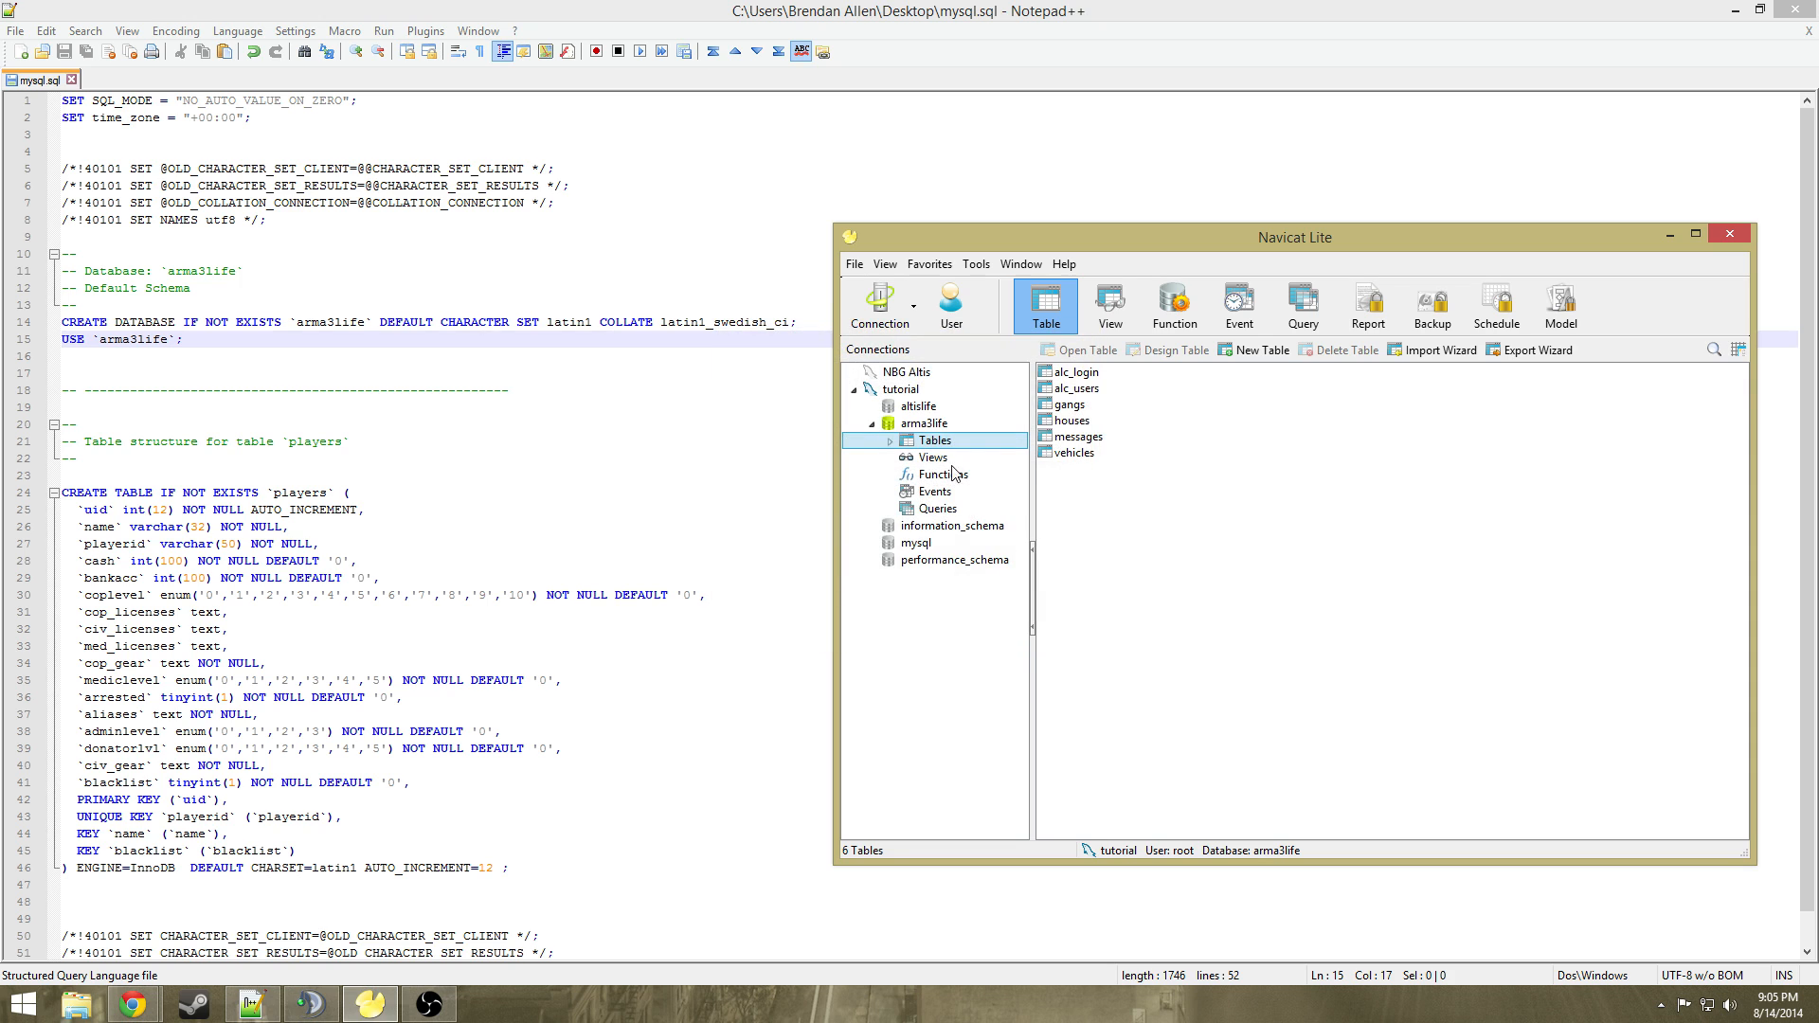
pyautogui.rightClick(1087, 477)
pyautogui.click(1128, 656)
# Open the recreated players table, check which coplevel values it offers, and close it without entering data
pyautogui.rightClick(1069, 452)
pyautogui.click(1081, 462)
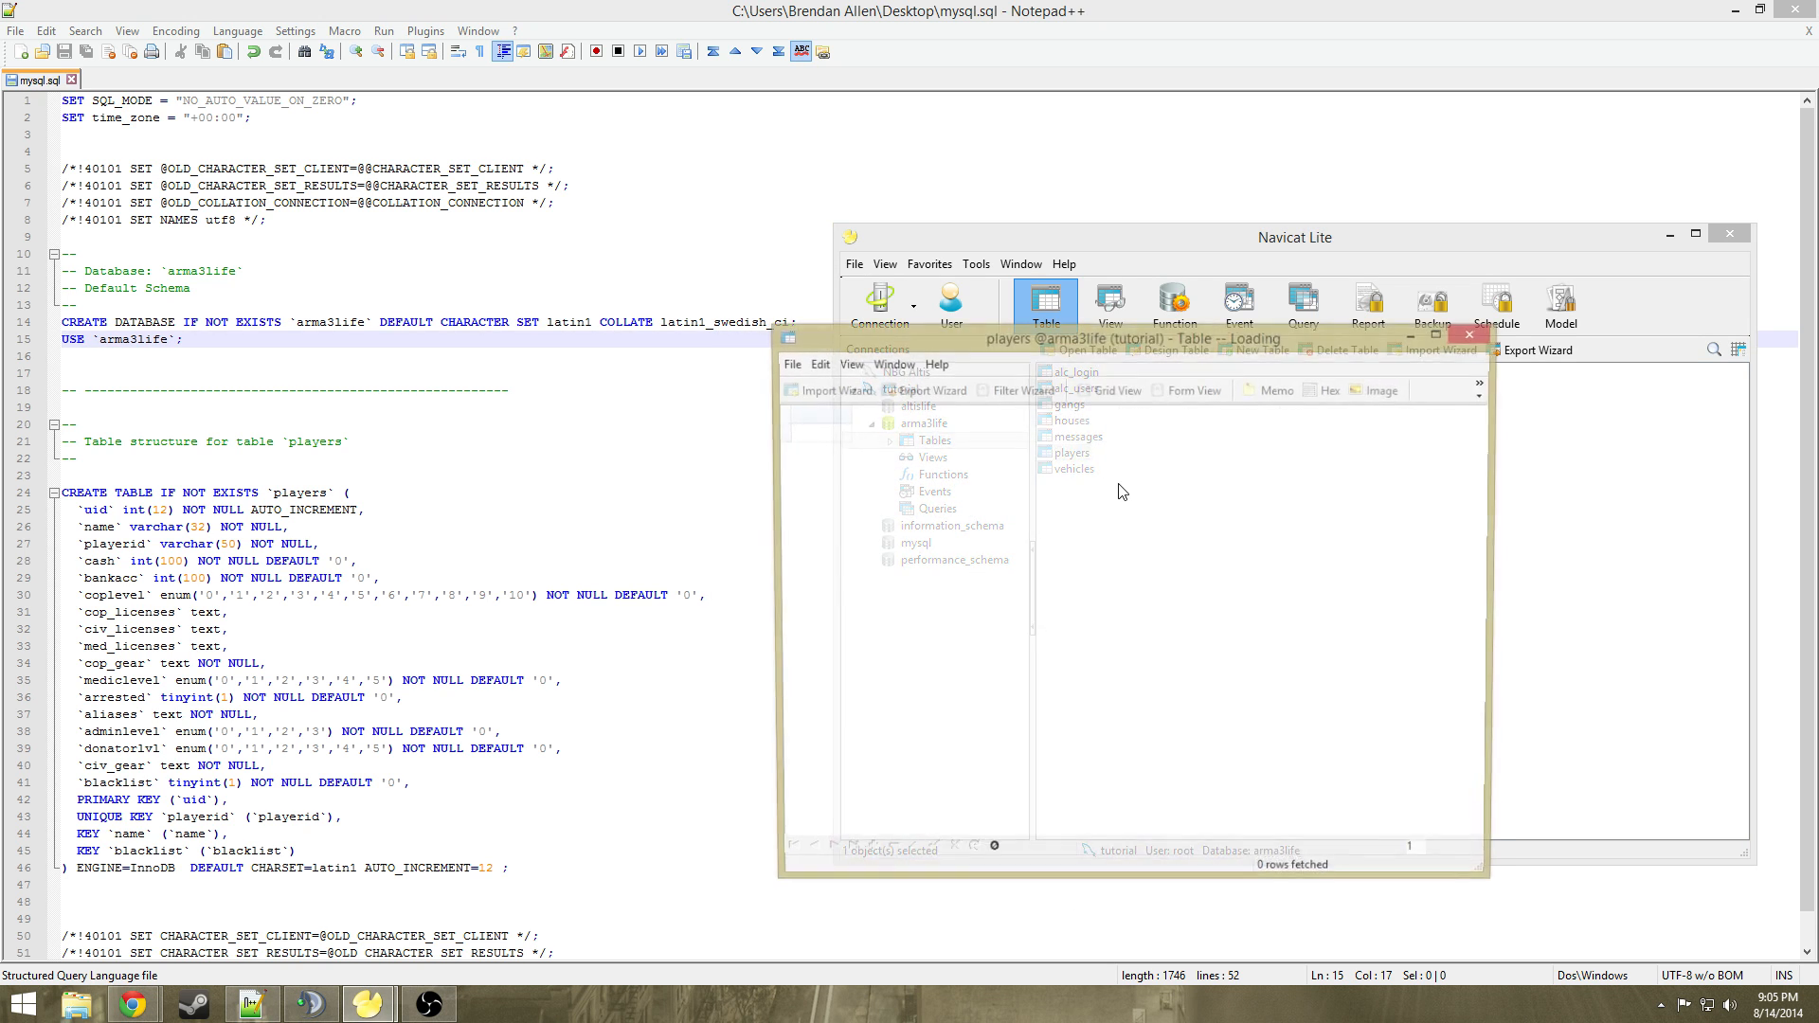
pyautogui.click(1170, 431)
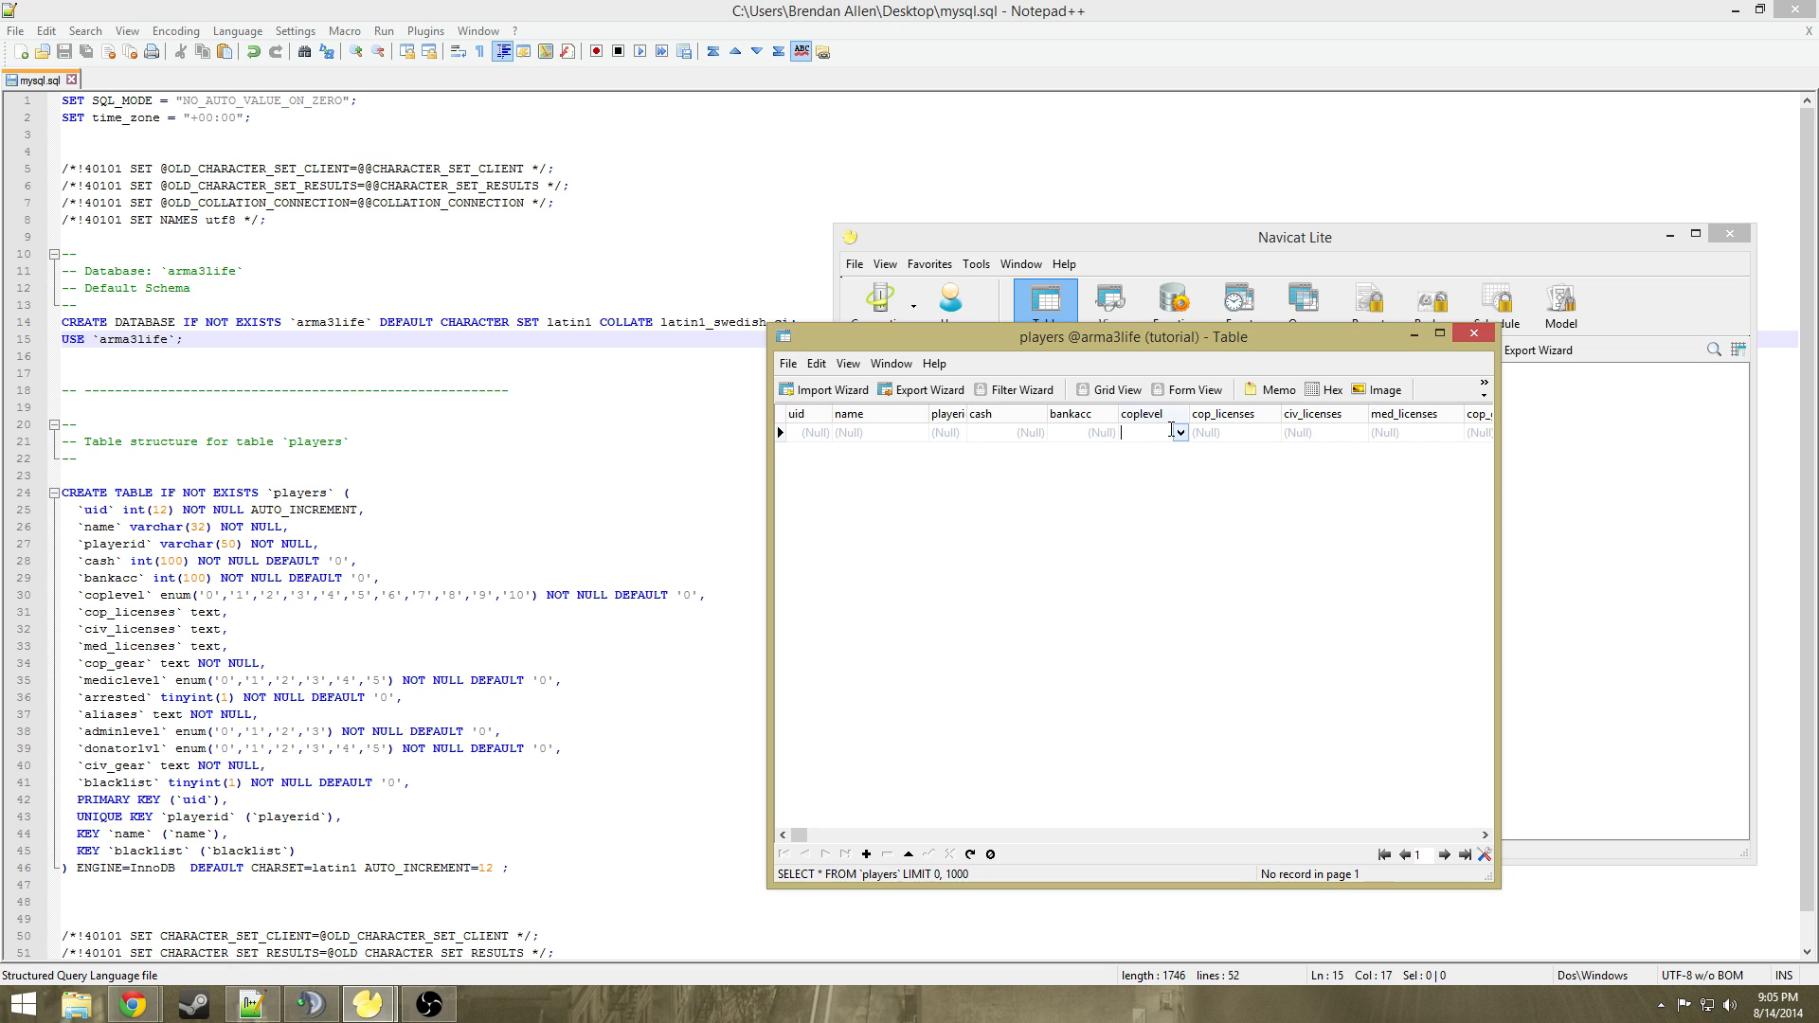
pyautogui.click(1181, 433)
pyautogui.moveTo(1182, 512)
pyautogui.mouseDown()
pyautogui.moveTo(1178, 470)
pyautogui.moveTo(1179, 525)
pyautogui.mouseUp()
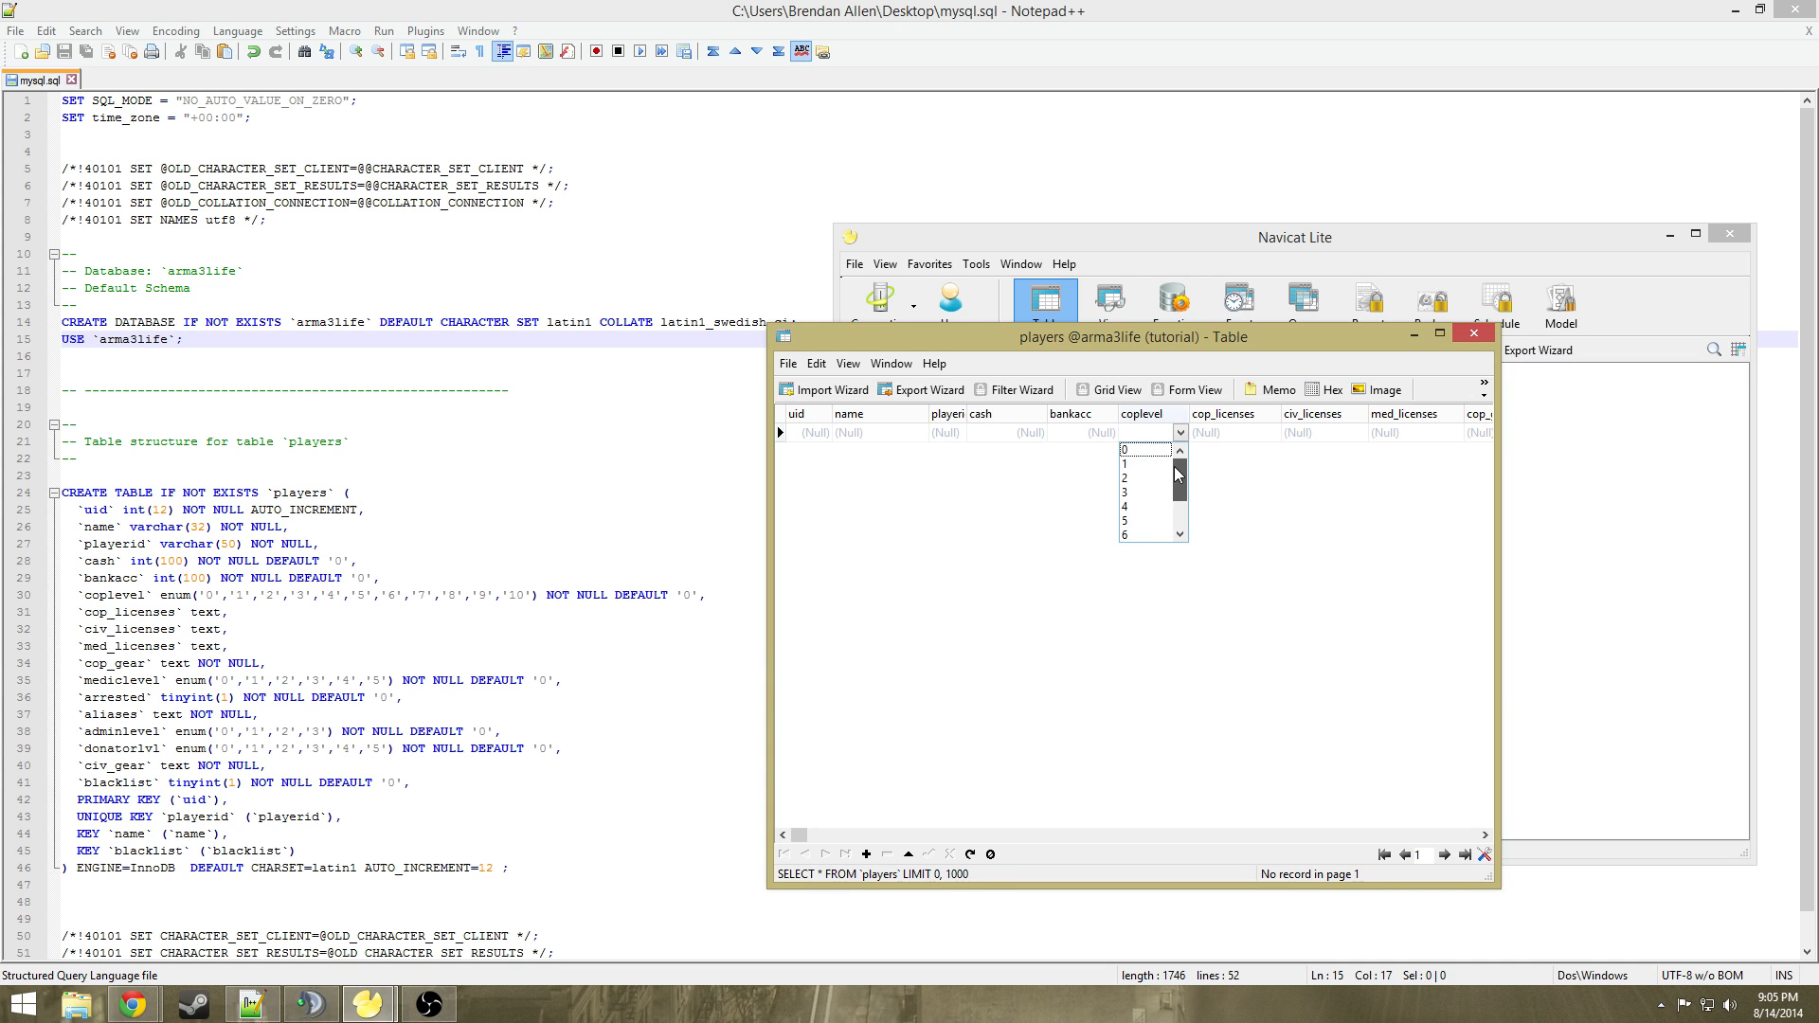
pyautogui.moveTo(1177, 512)
pyautogui.mouseDown()
pyautogui.moveTo(1178, 491)
pyautogui.moveTo(1178, 522)
pyautogui.mouseUp()
pyautogui.moveTo(1184, 485); pyautogui.dragTo(1197, 467)
pyautogui.click(1238, 516)
pyautogui.click(1474, 334)
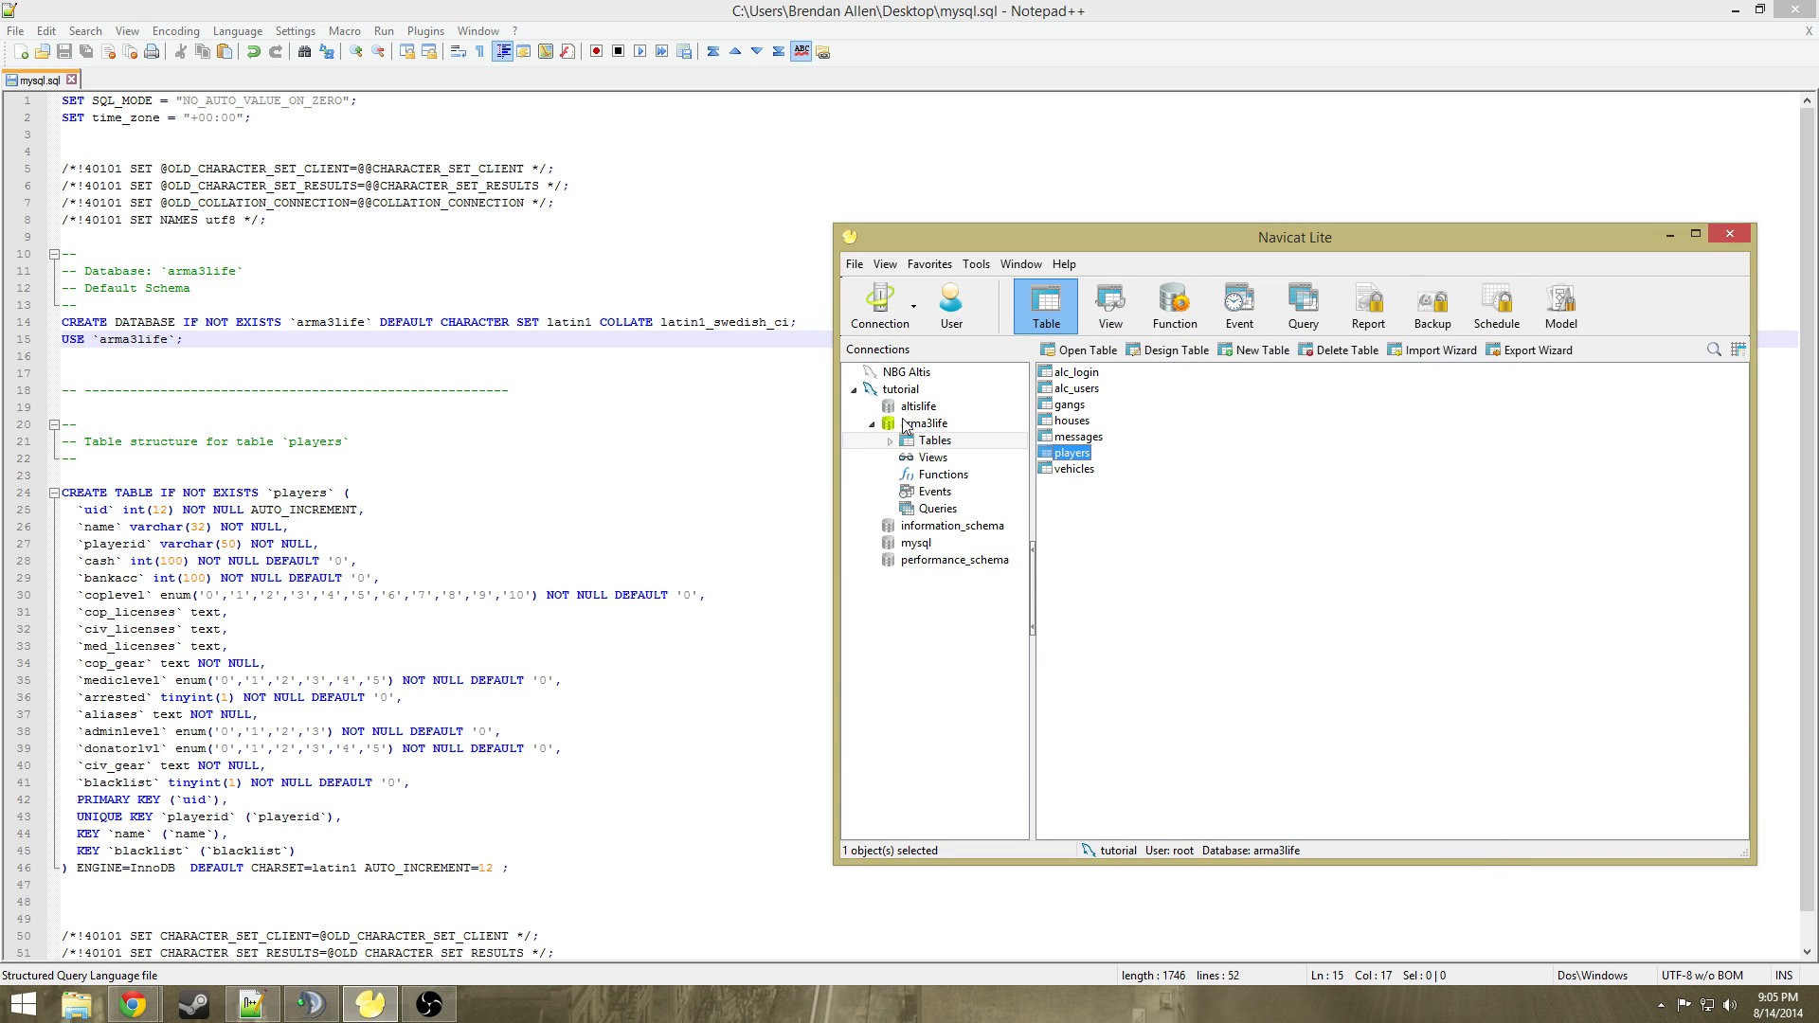
# Collapse the arma3life database and close the tutorial connection
pyautogui.click(871, 423)
pyautogui.click(885, 391)
pyautogui.rightClick(886, 395)
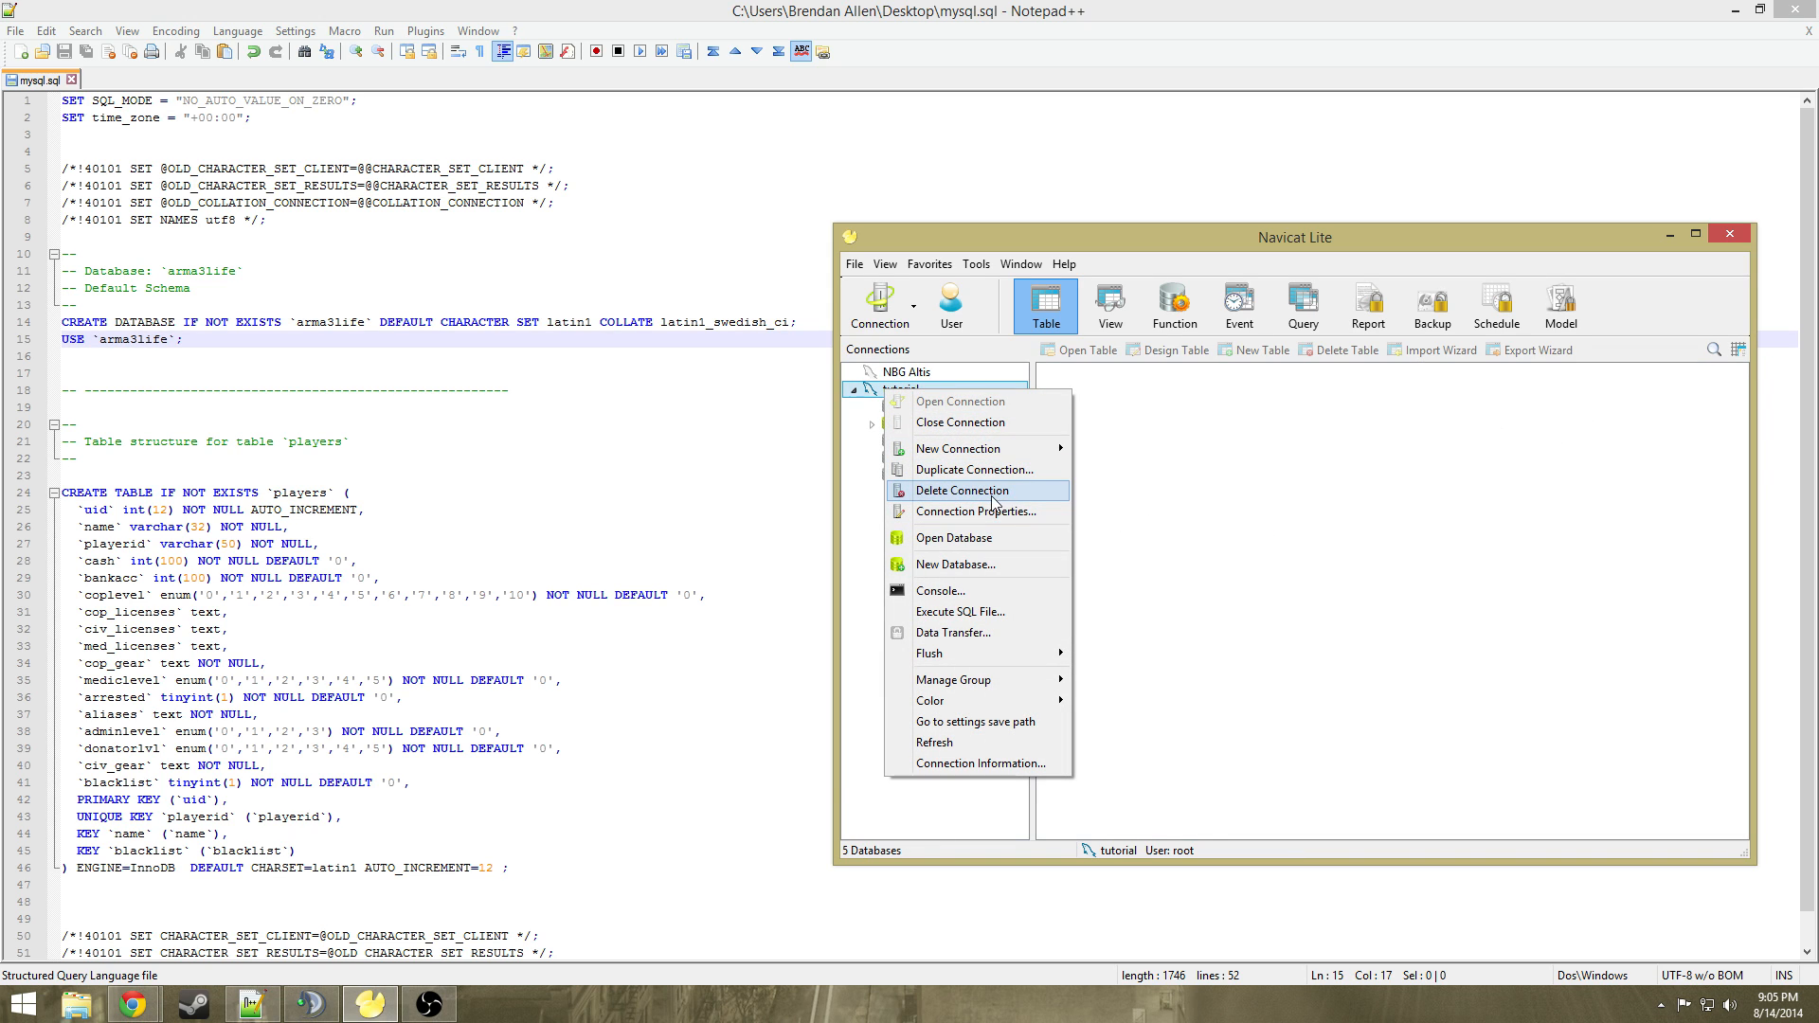
pyautogui.click(961, 422)
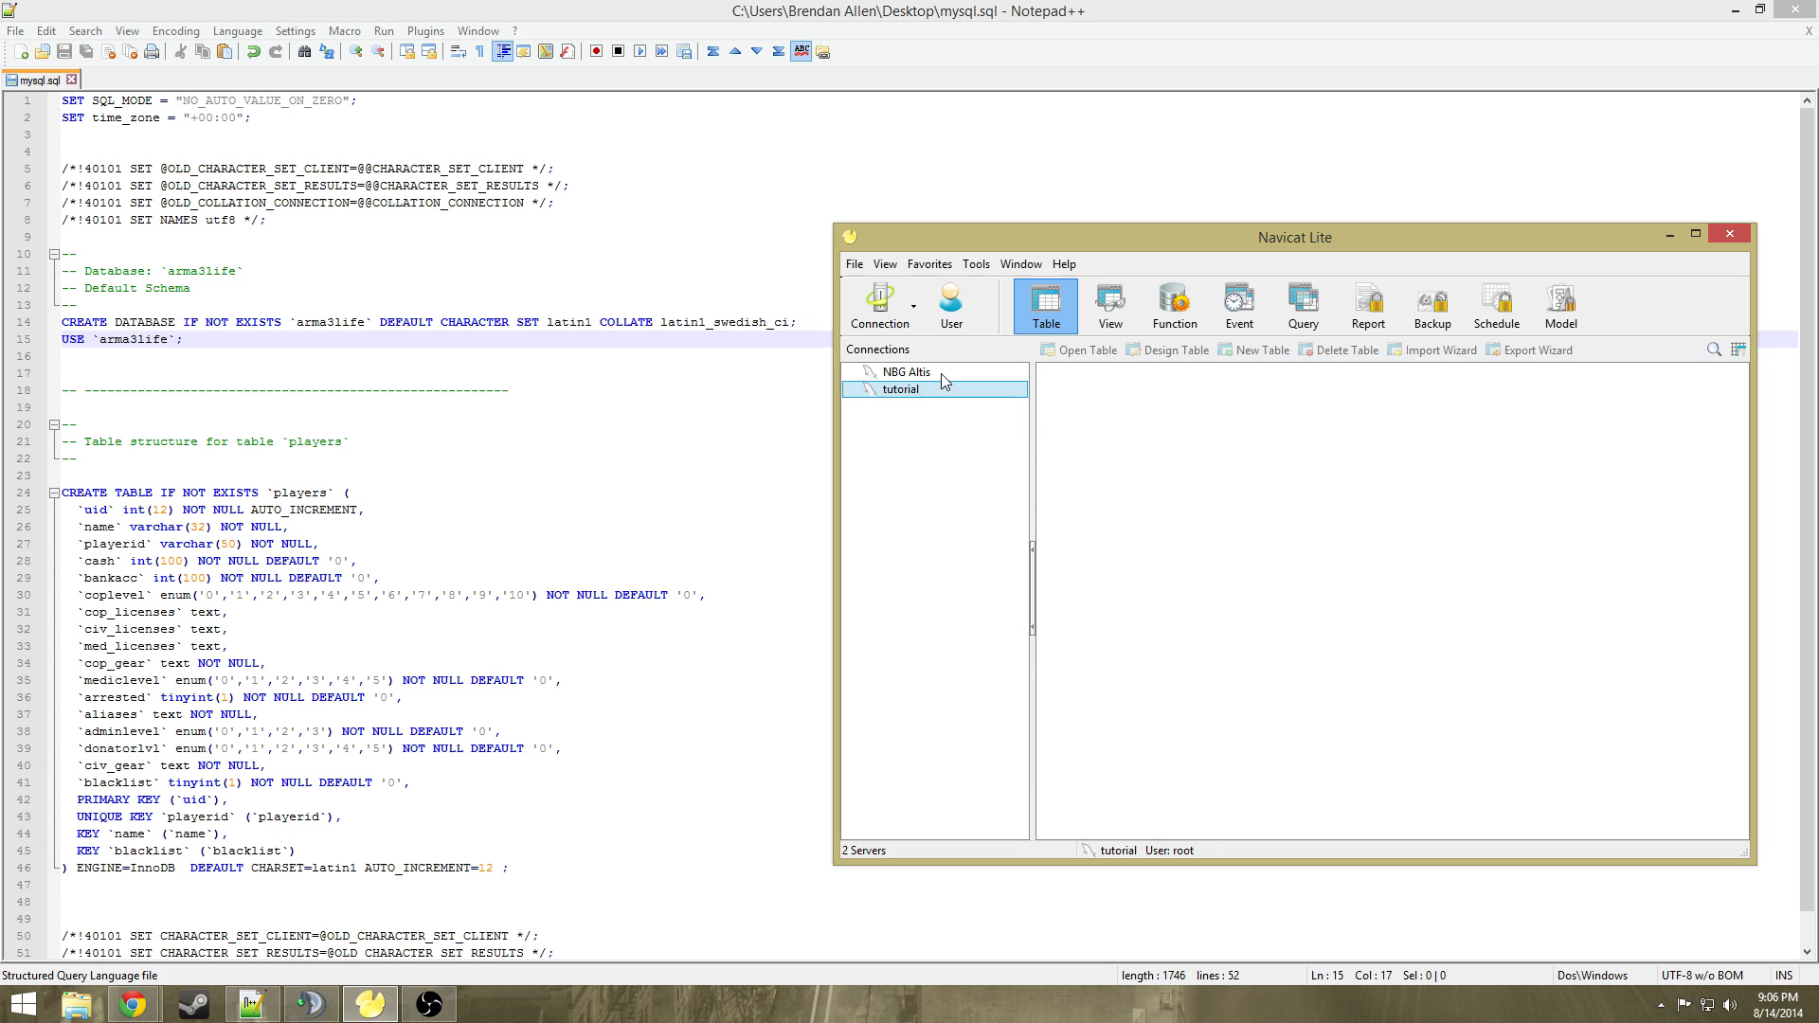
# Open the arma3life players table through the NBG Altis connection and view the coplevel options of the third record
pyautogui.rightClick(941, 373)
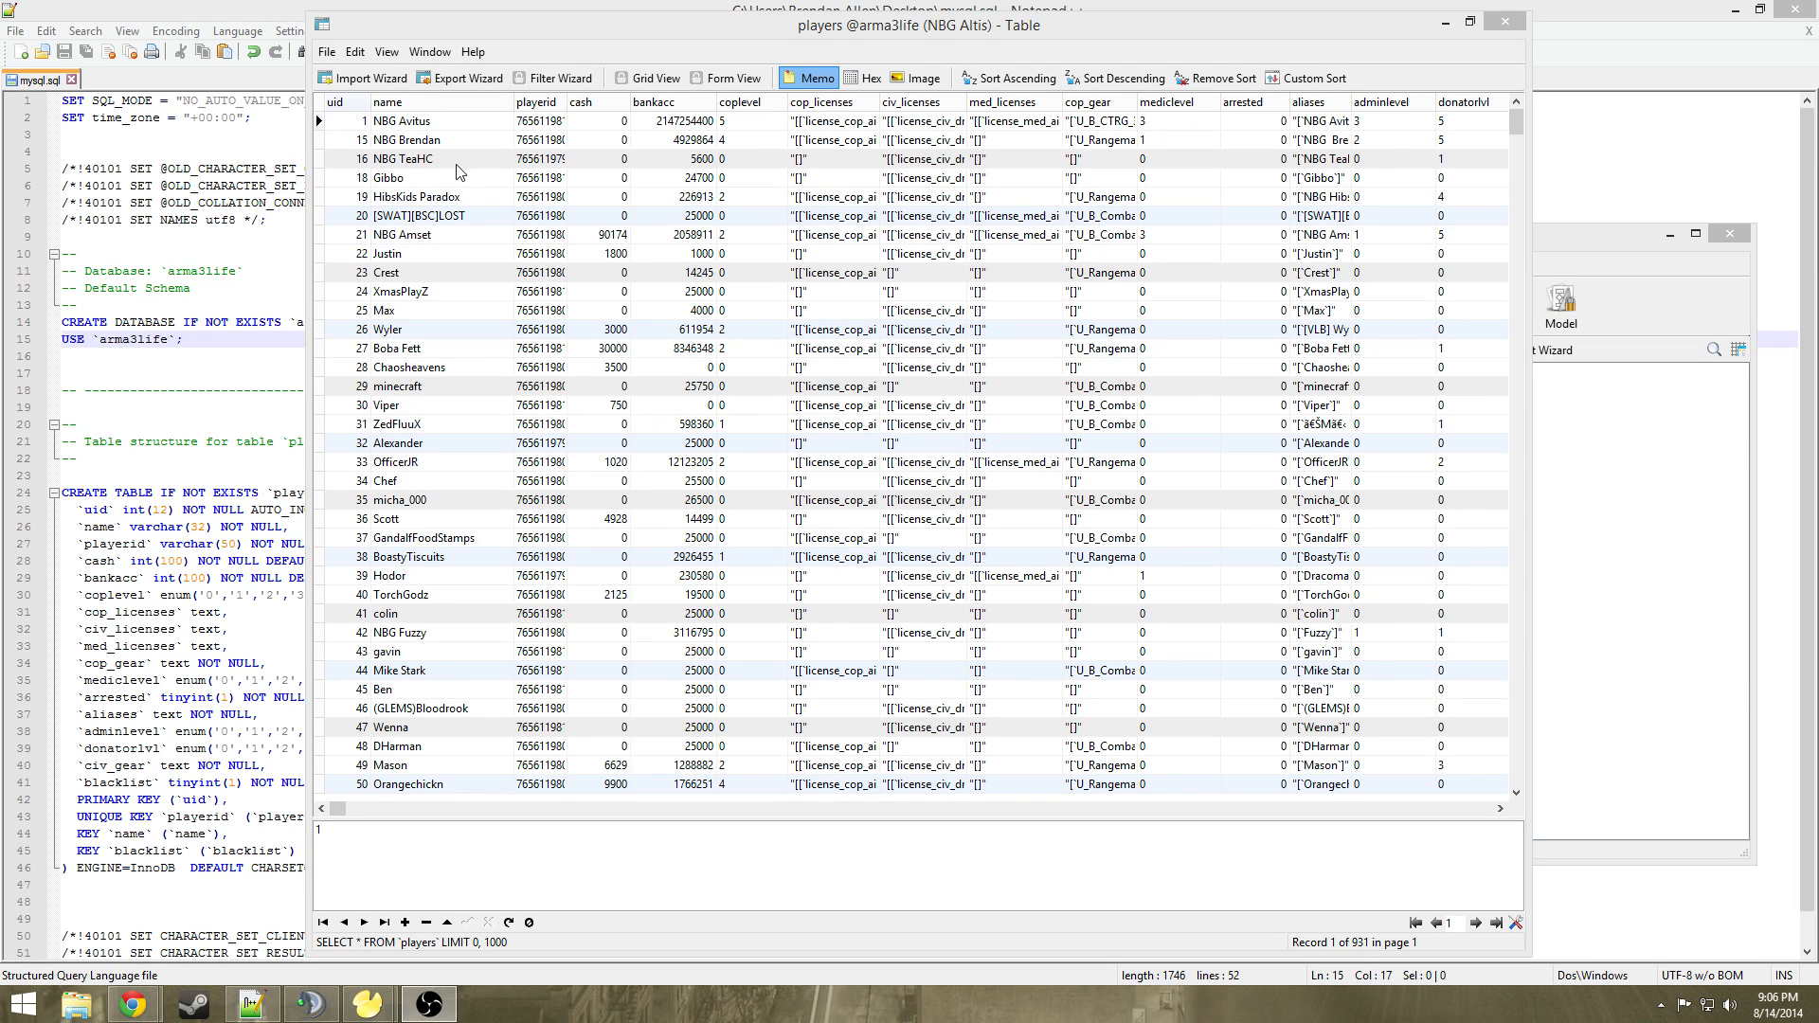
pyautogui.click(763, 121)
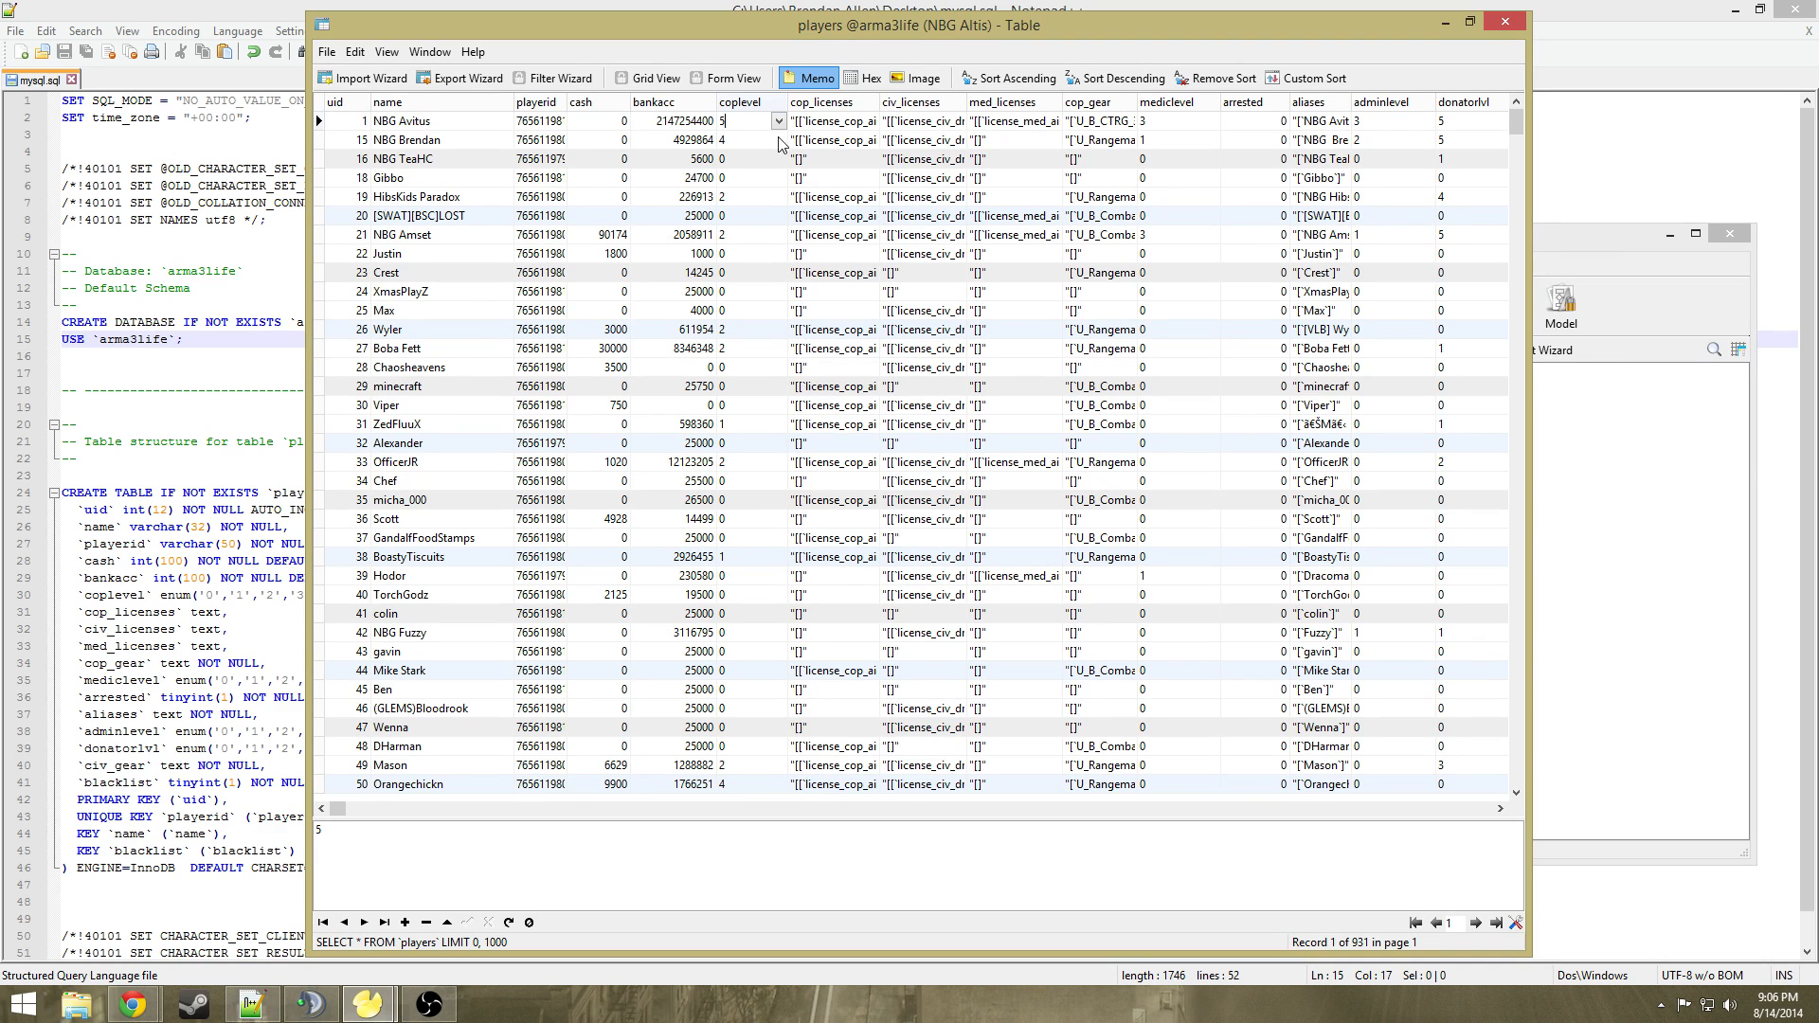
pyautogui.click(769, 161)
pyautogui.click(778, 160)
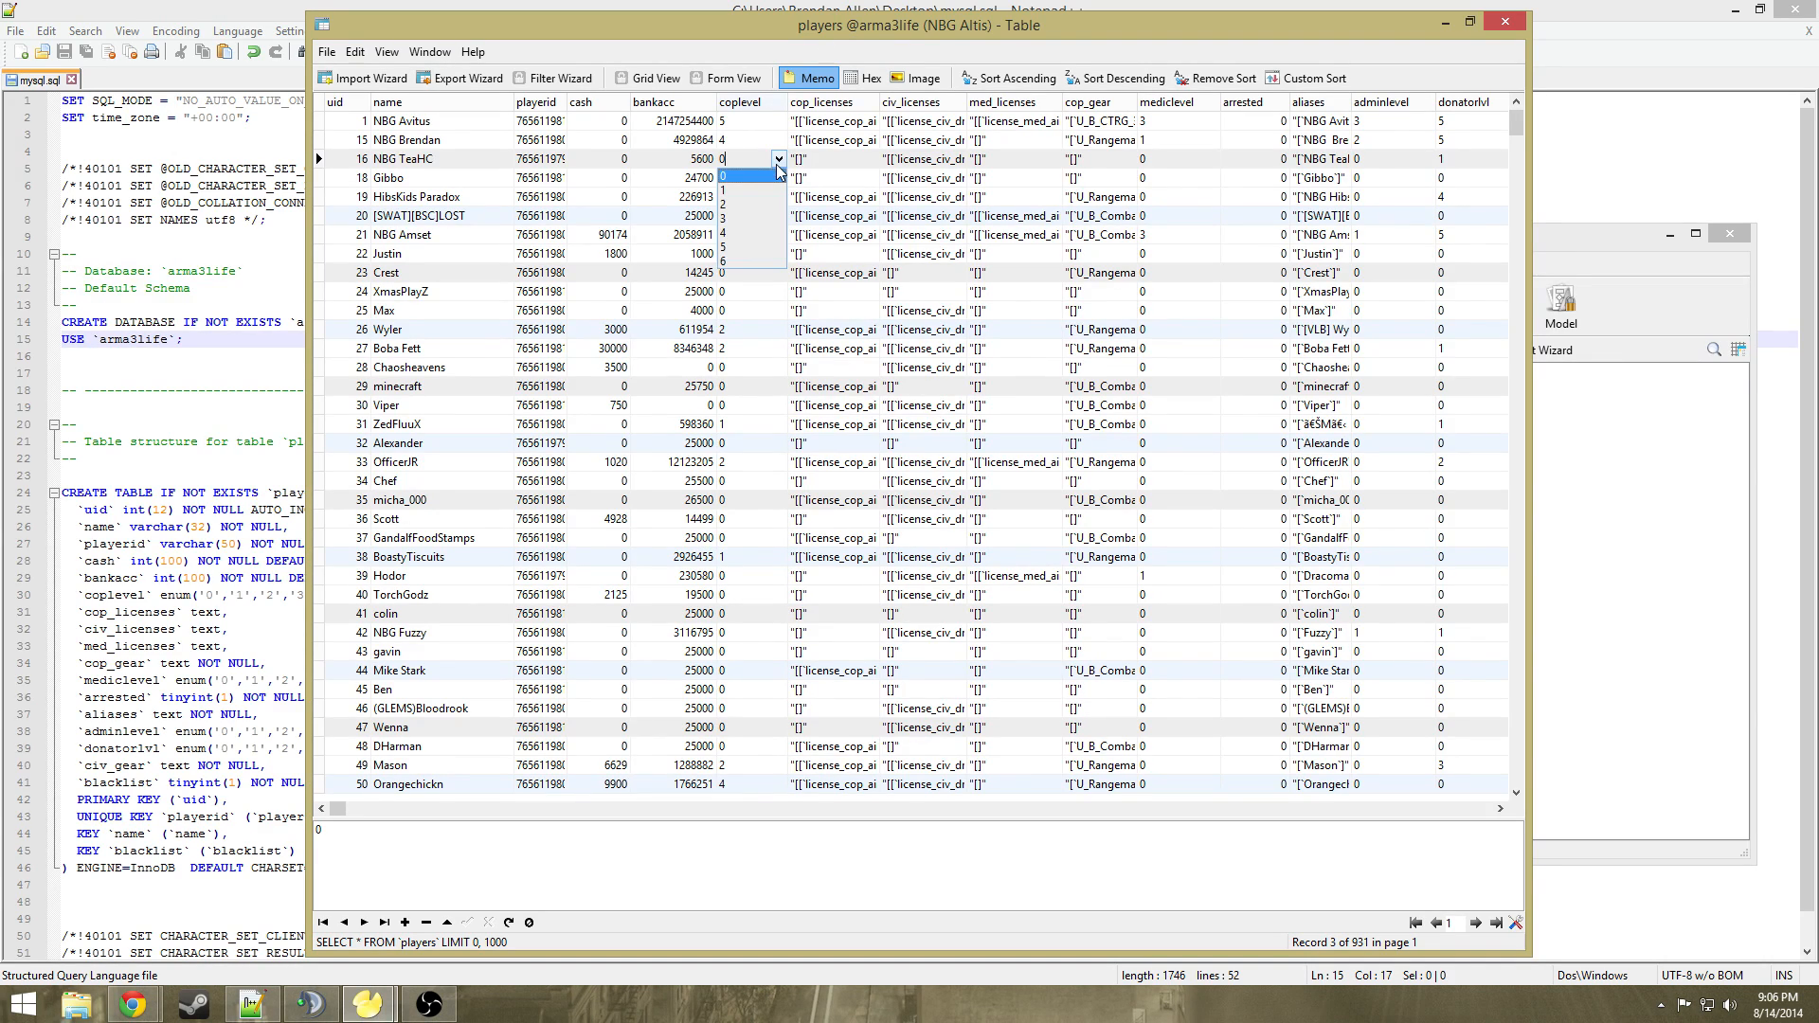
pyautogui.click(665, 830)
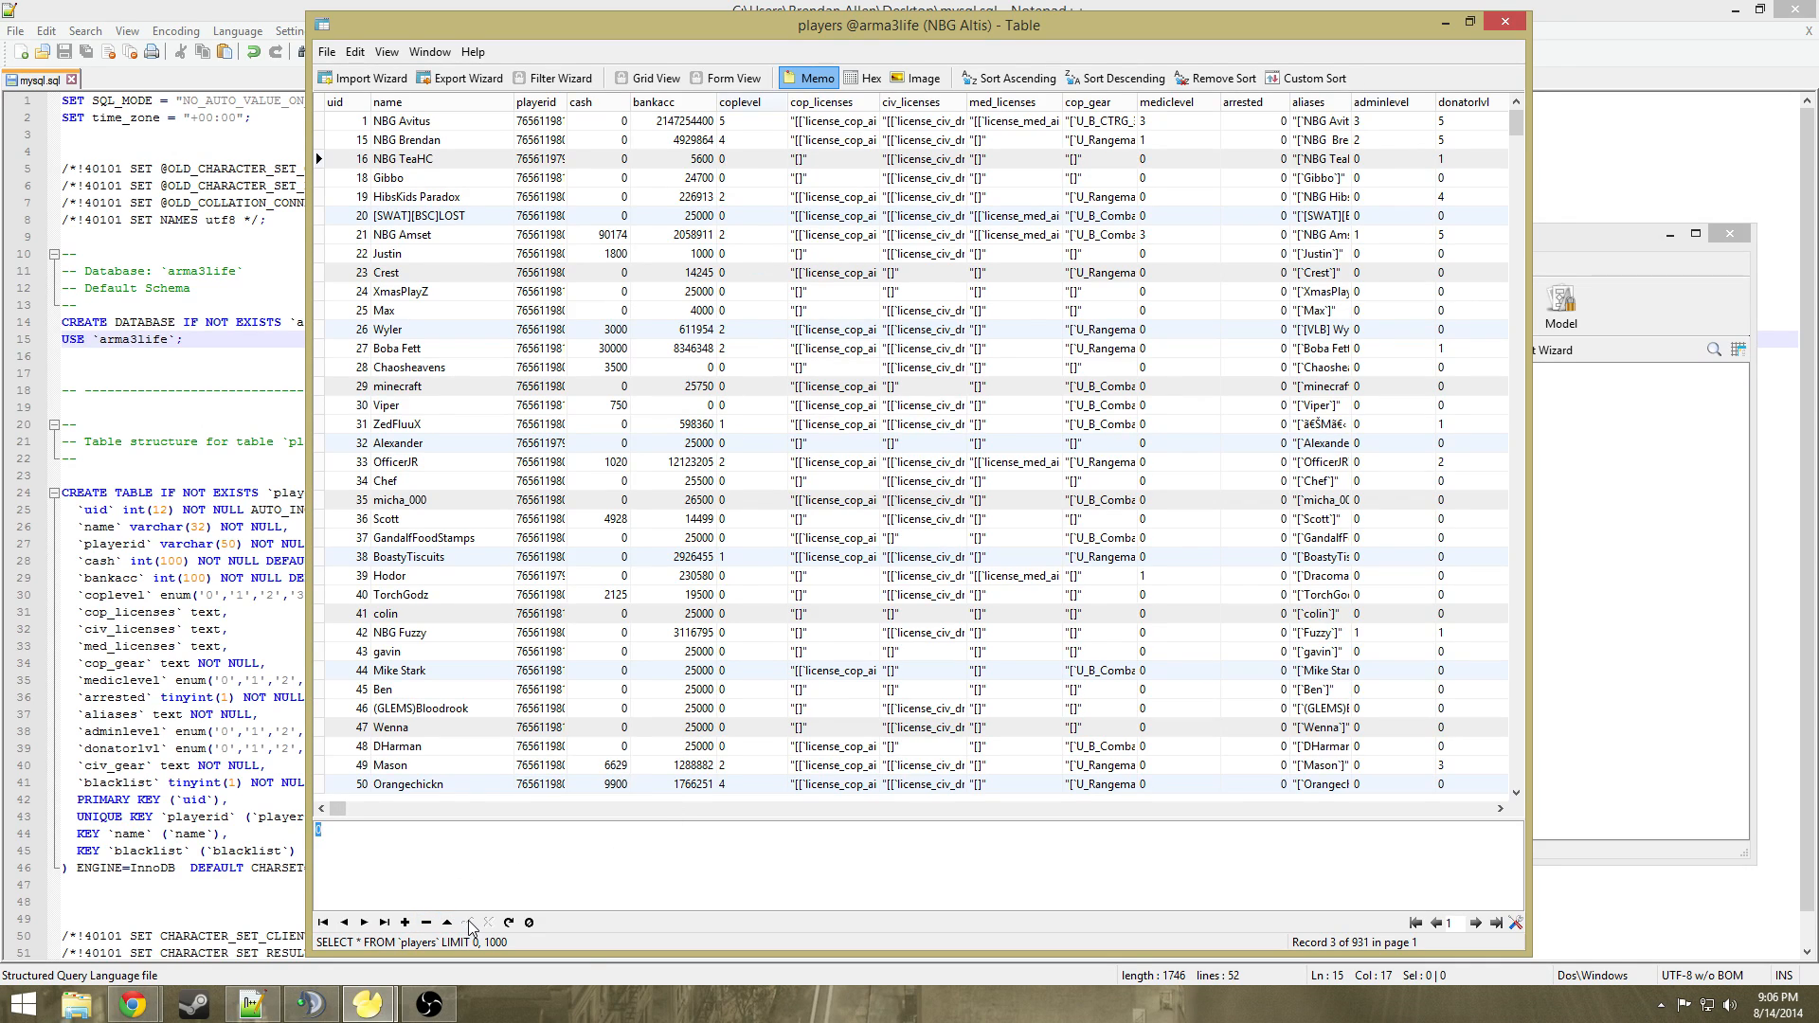
# Set the coplevel of the second player record to 5 and apply the change
pyautogui.click(776, 141)
pyautogui.click(776, 141)
pyautogui.click(748, 237)
pyautogui.click(467, 922)
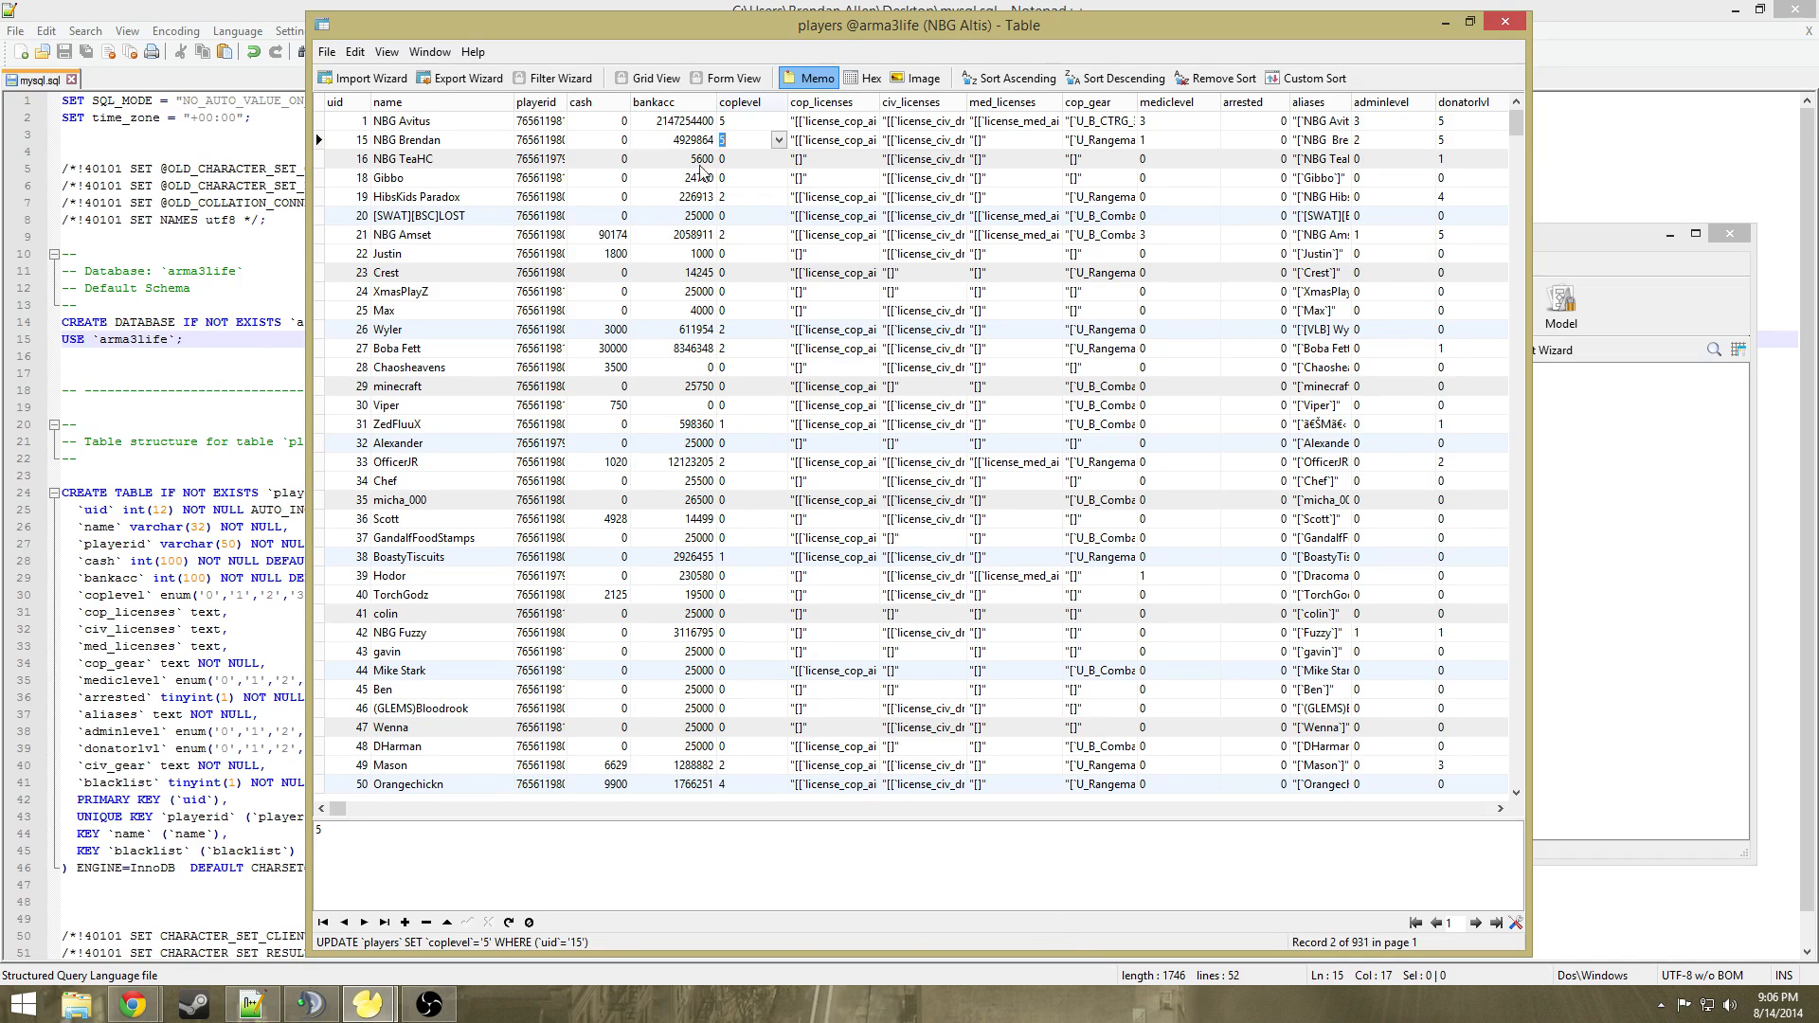
# Set the second player record's coplevel to 4 and apply it, closing the table and moving the Navicat window aside
pyautogui.click(778, 141)
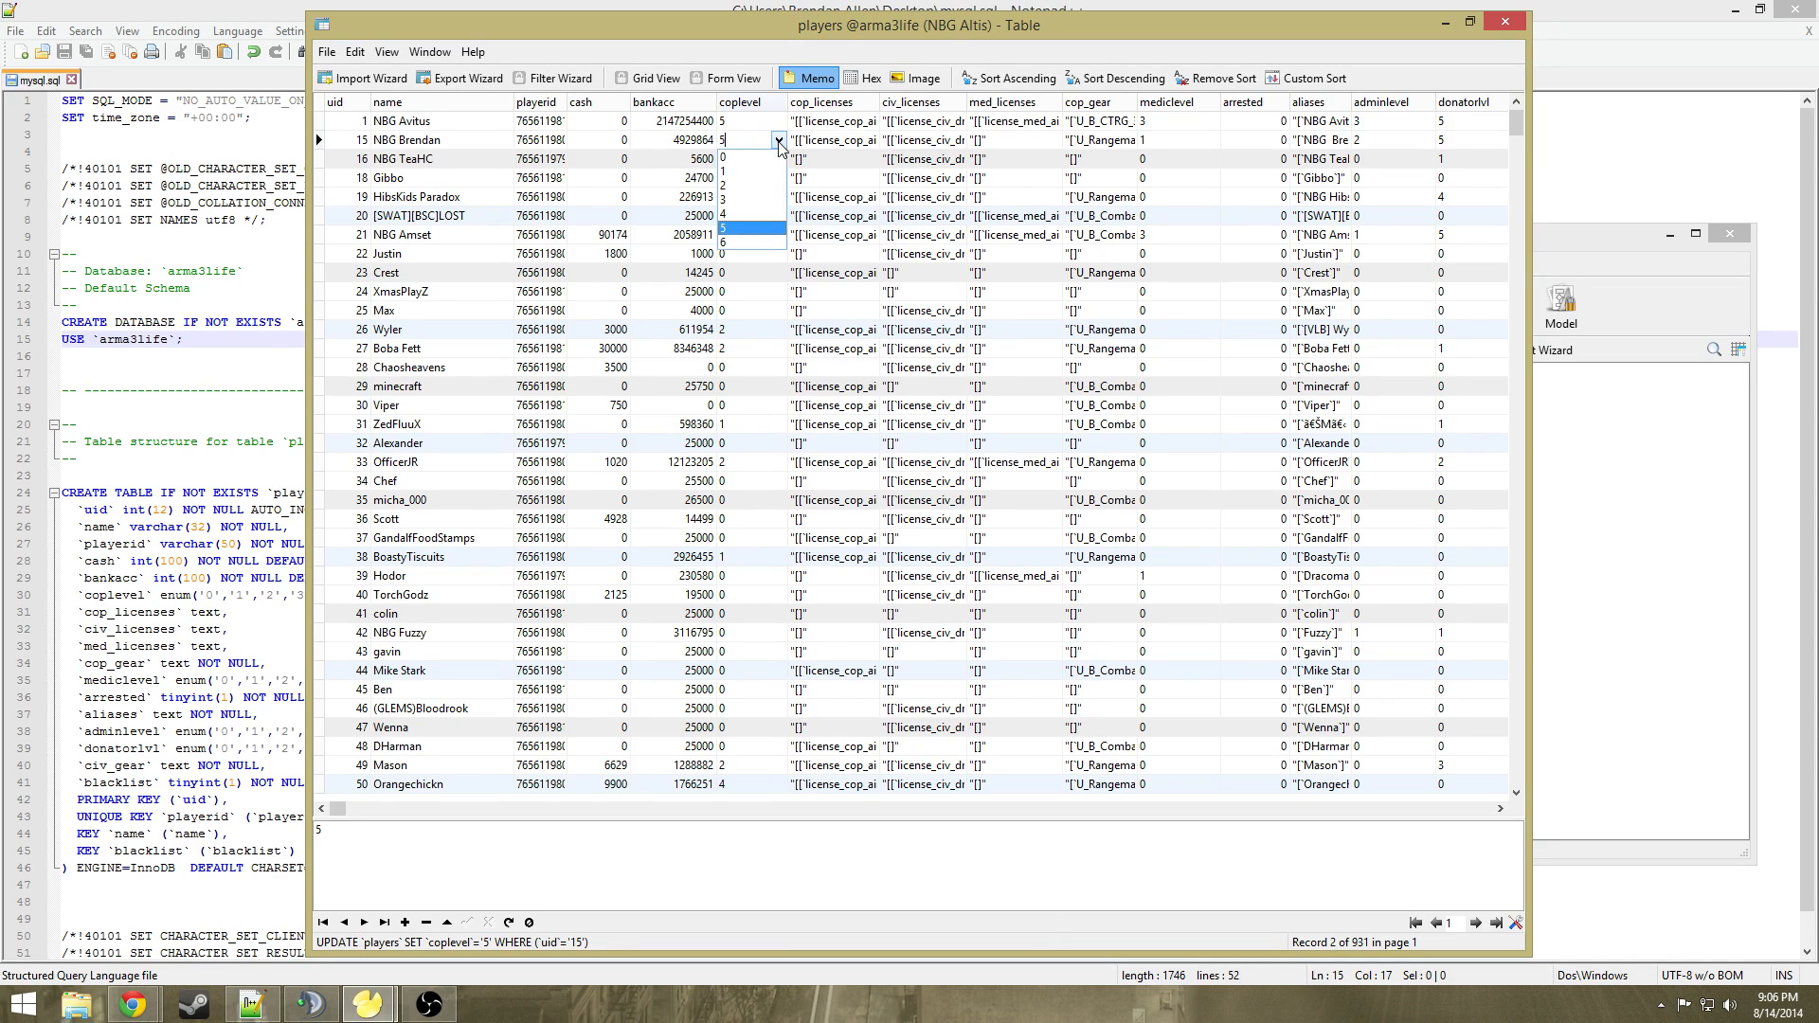
pyautogui.click(732, 215)
pyautogui.click(468, 922)
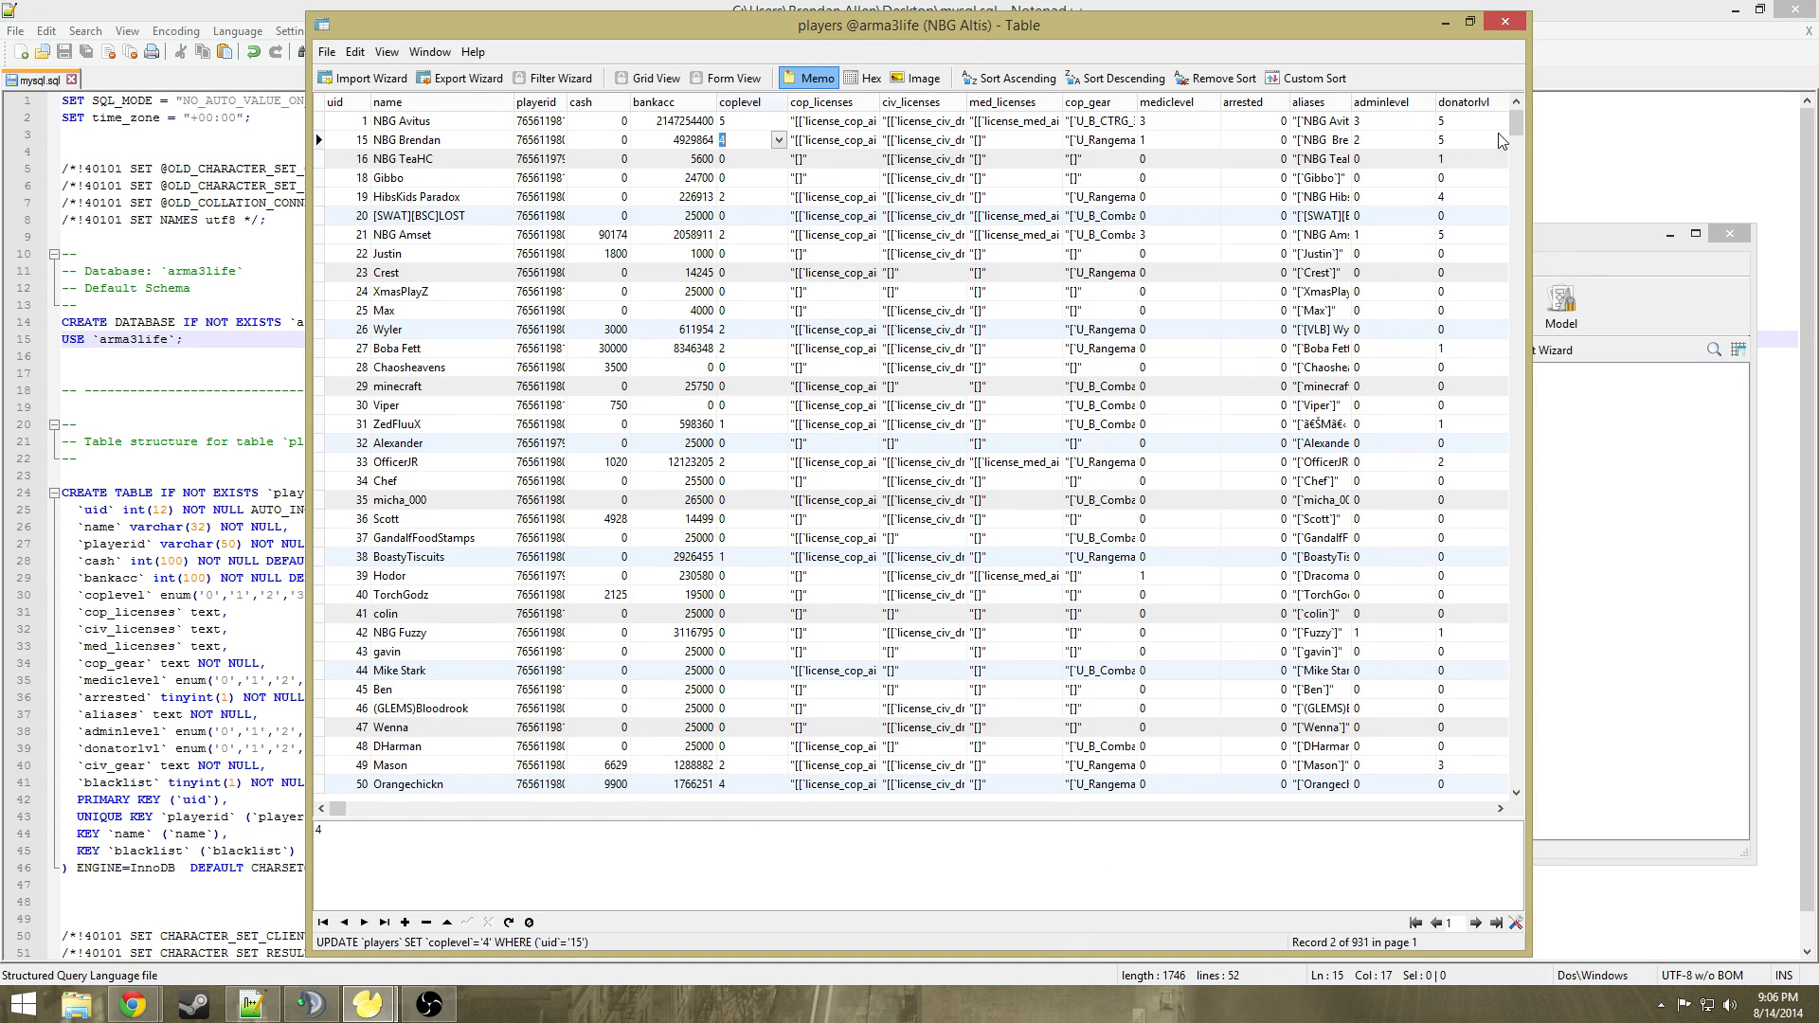
pyautogui.click(1507, 21)
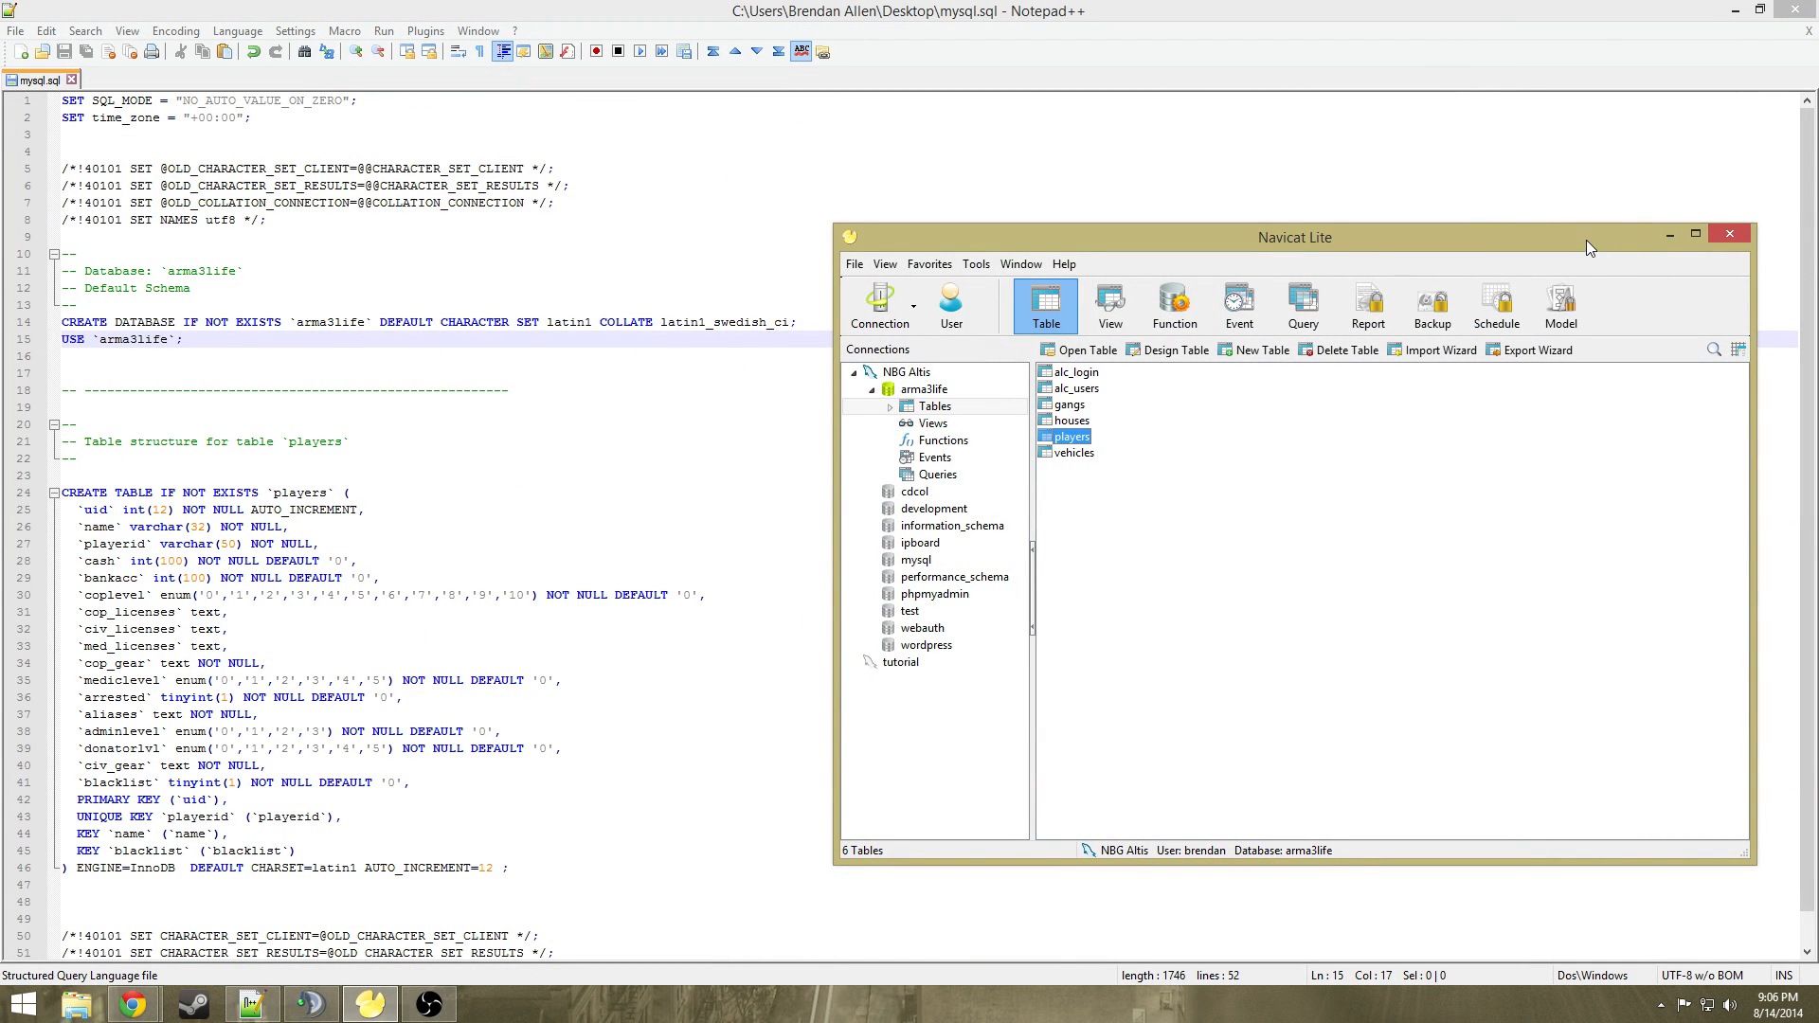
pyautogui.moveTo(1303, 237); pyautogui.dragTo(469, 15)
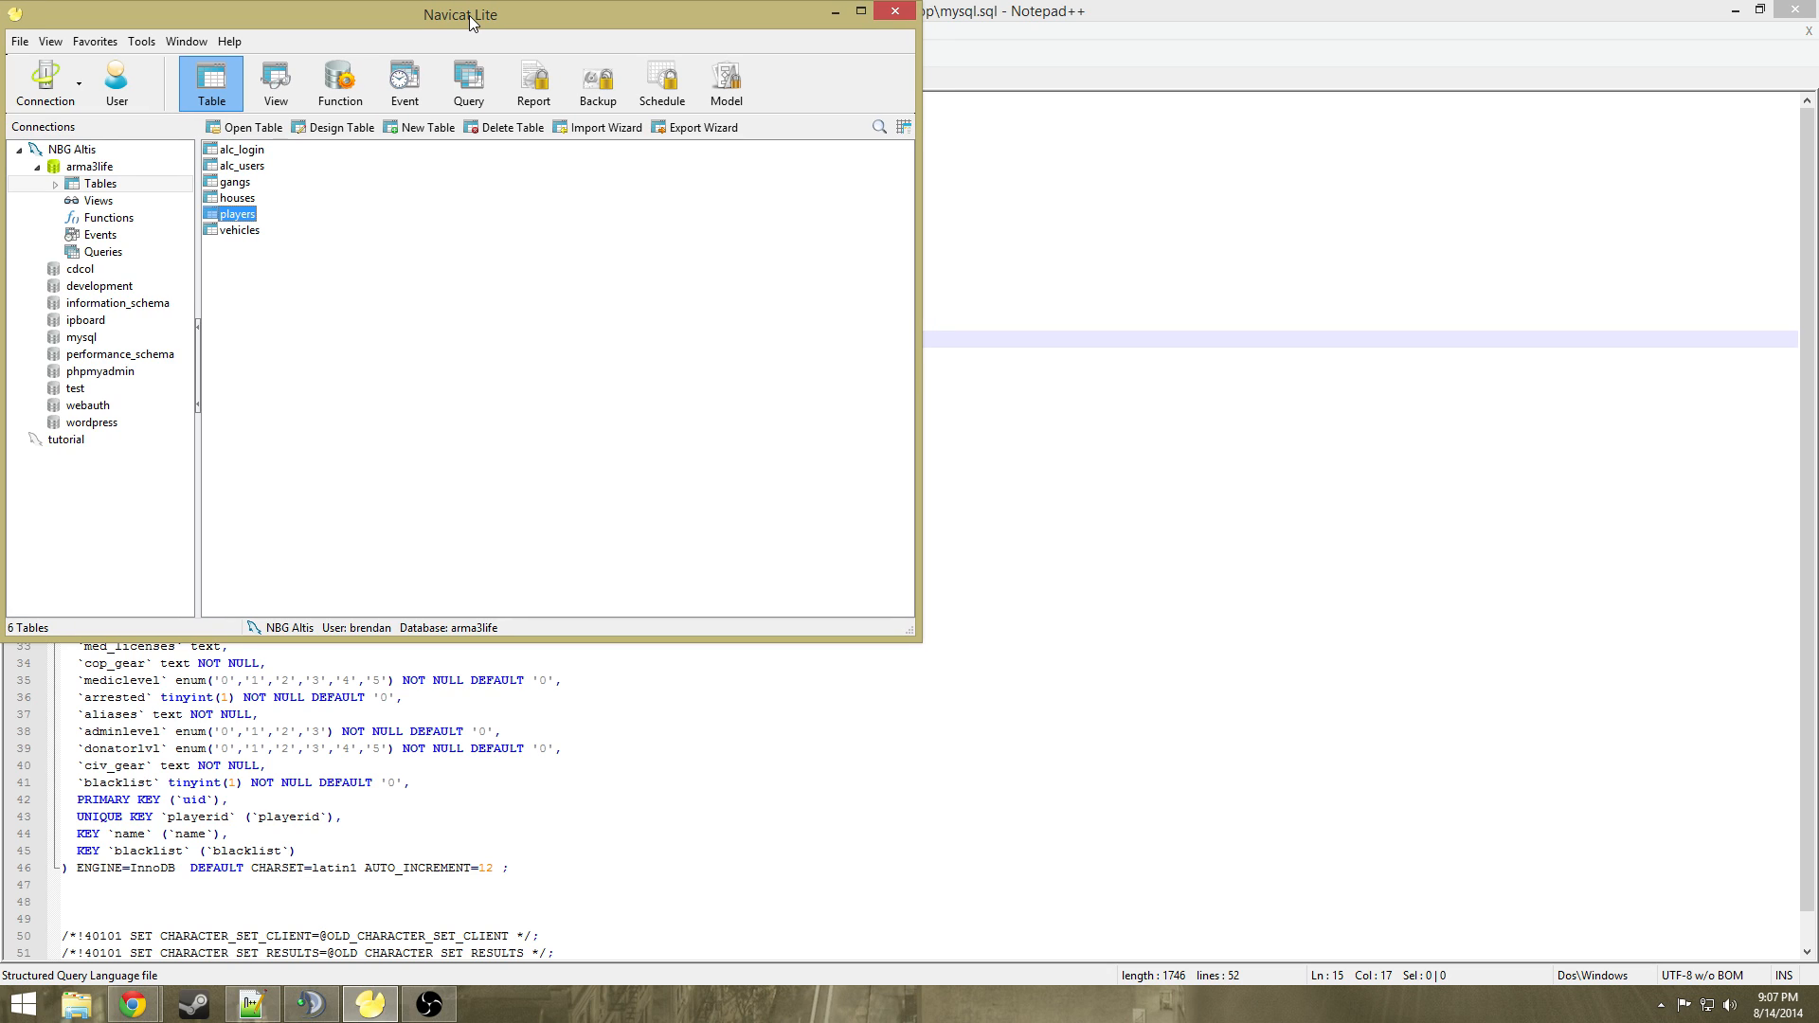